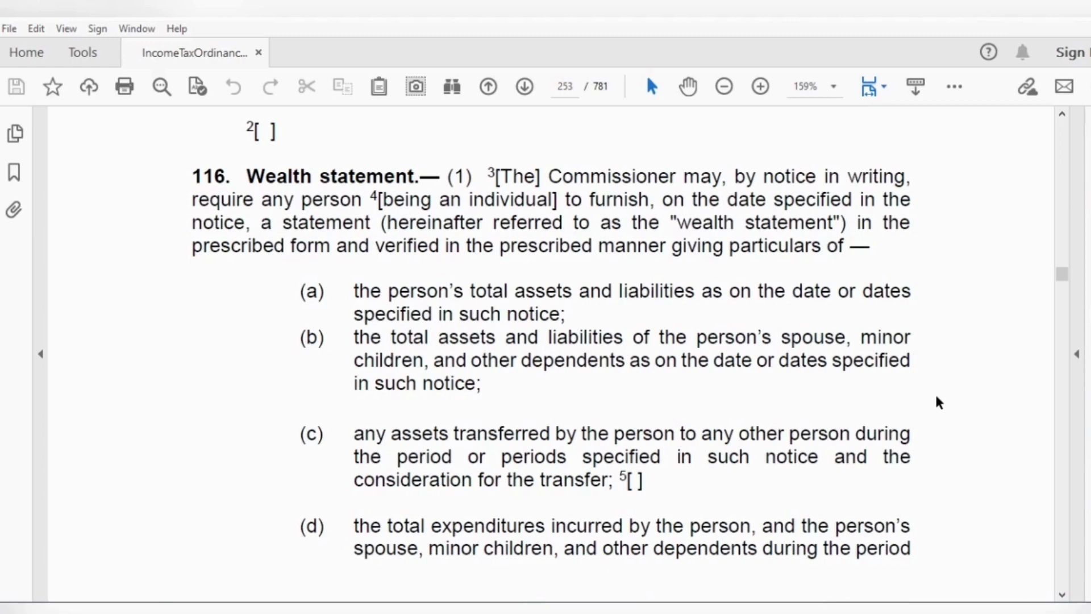
Step: Scroll through section 116 to the revised wealth statement rules at the top of page 229
scroll(936, 401, "down", 3)
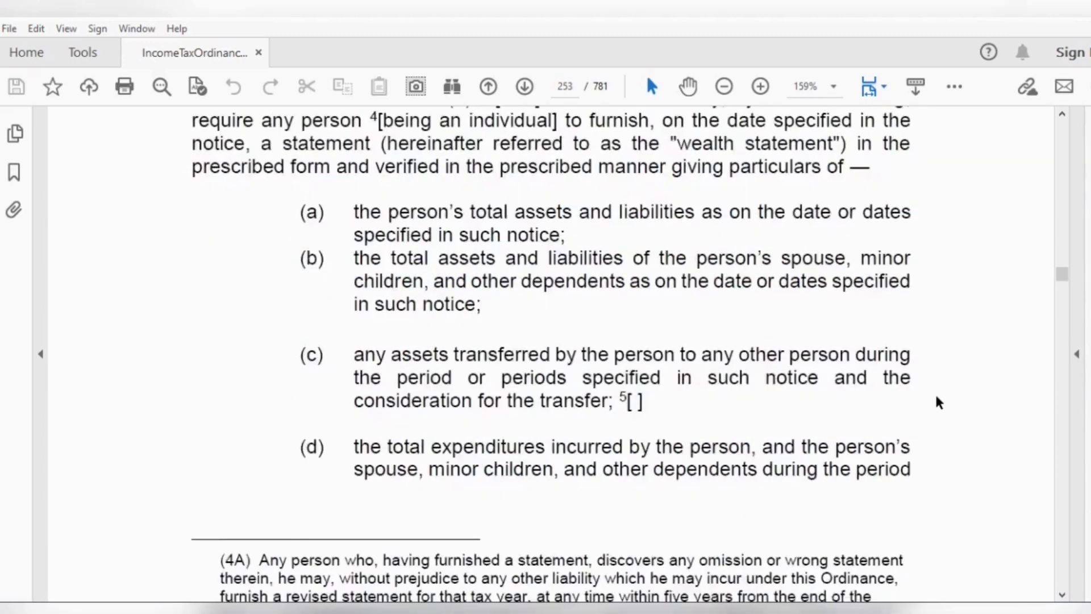
scroll(938, 400, "down", 4)
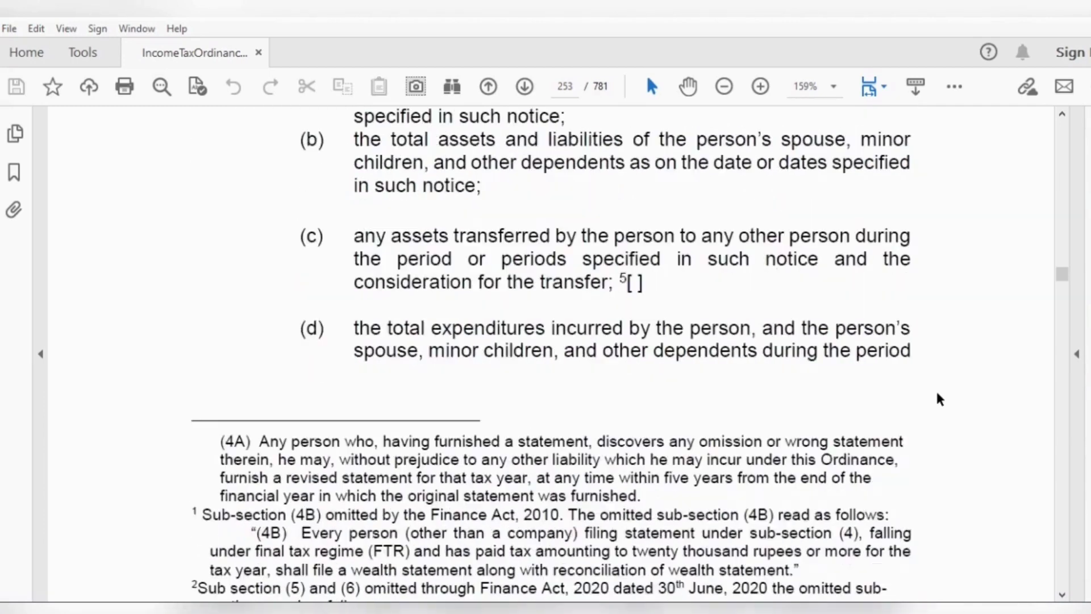
scroll(937, 400, "down", 8)
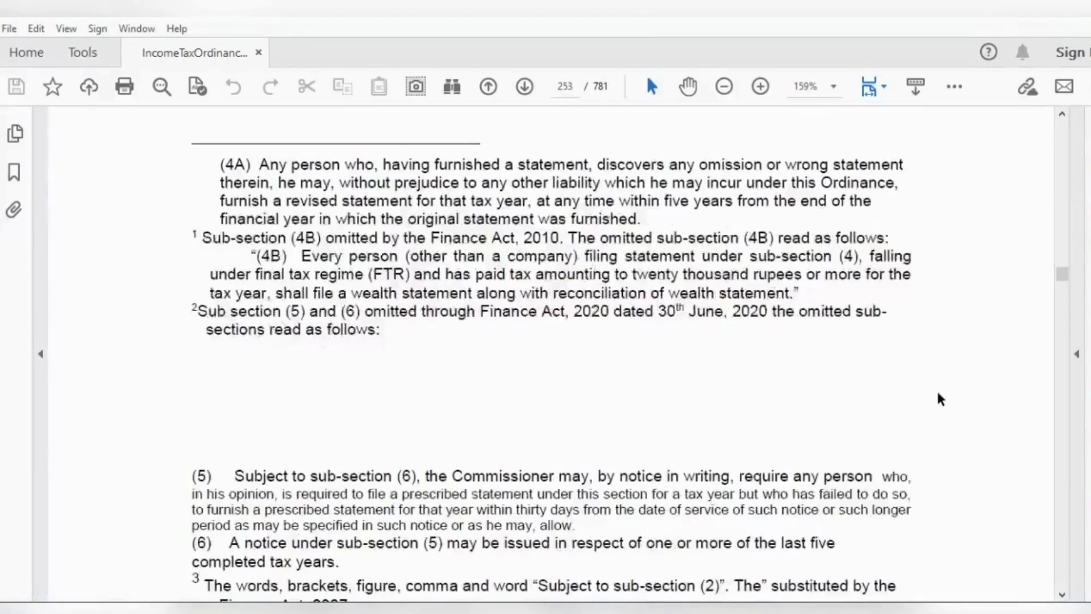
scroll(937, 393, "down", 5)
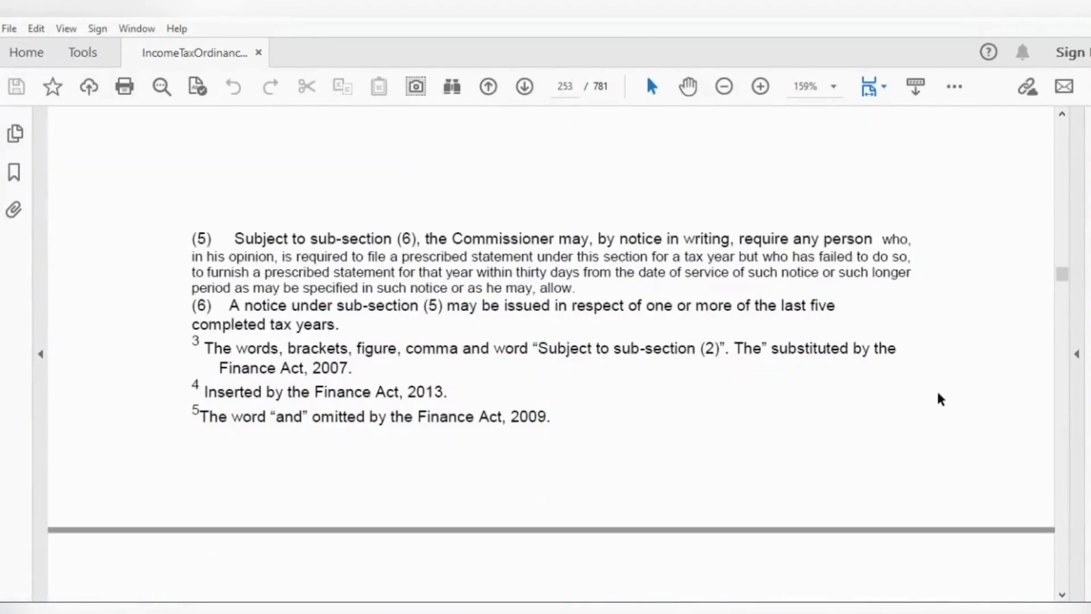
scroll(939, 400, "down", 7)
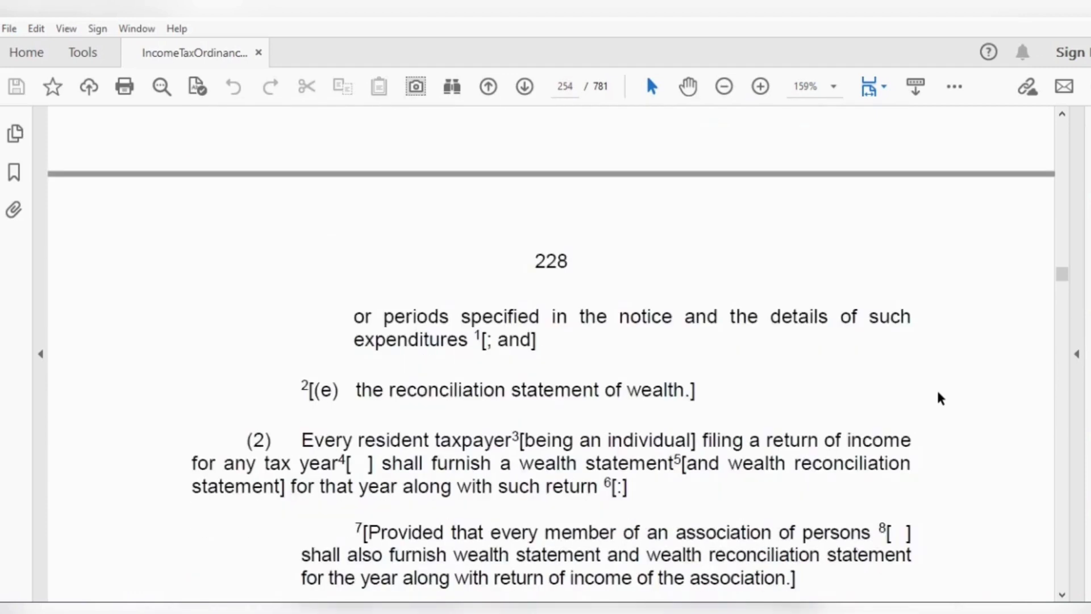
scroll(936, 388, "down", 1)
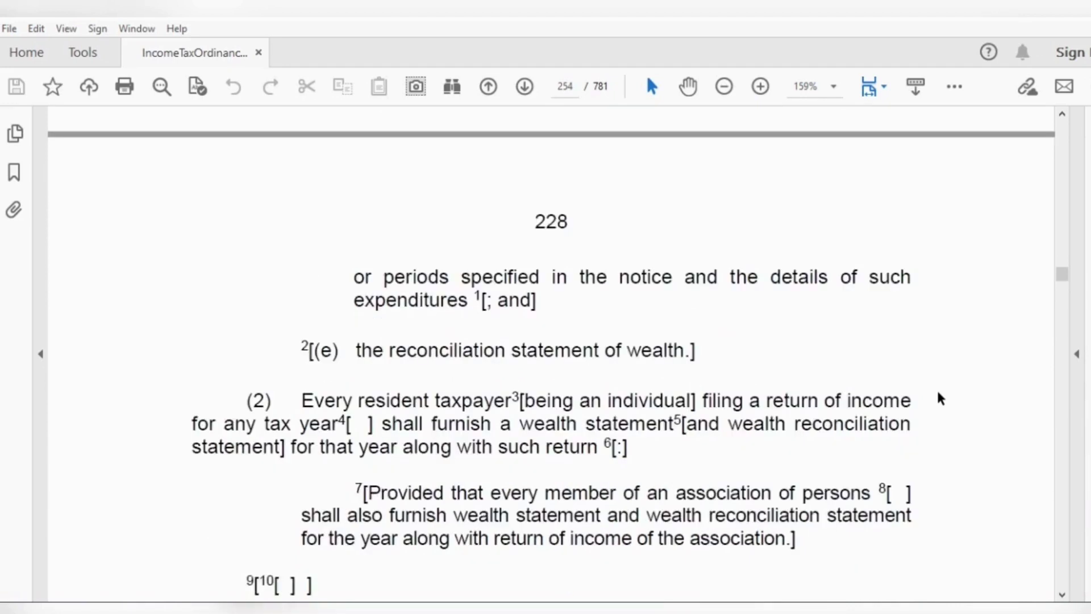
scroll(938, 394, "down", 2)
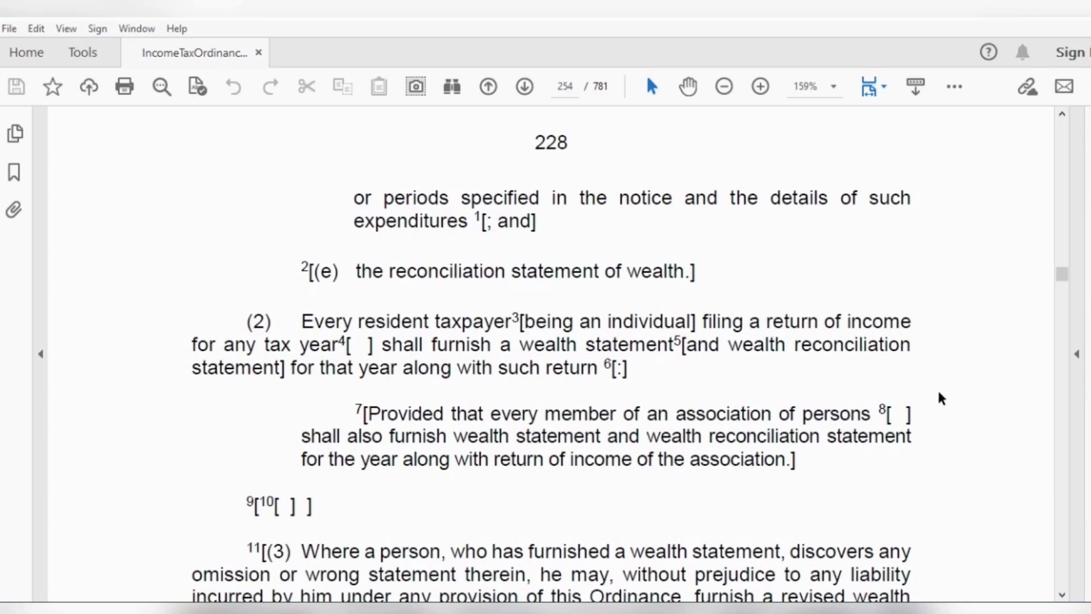
scroll(939, 392, "down", 3)
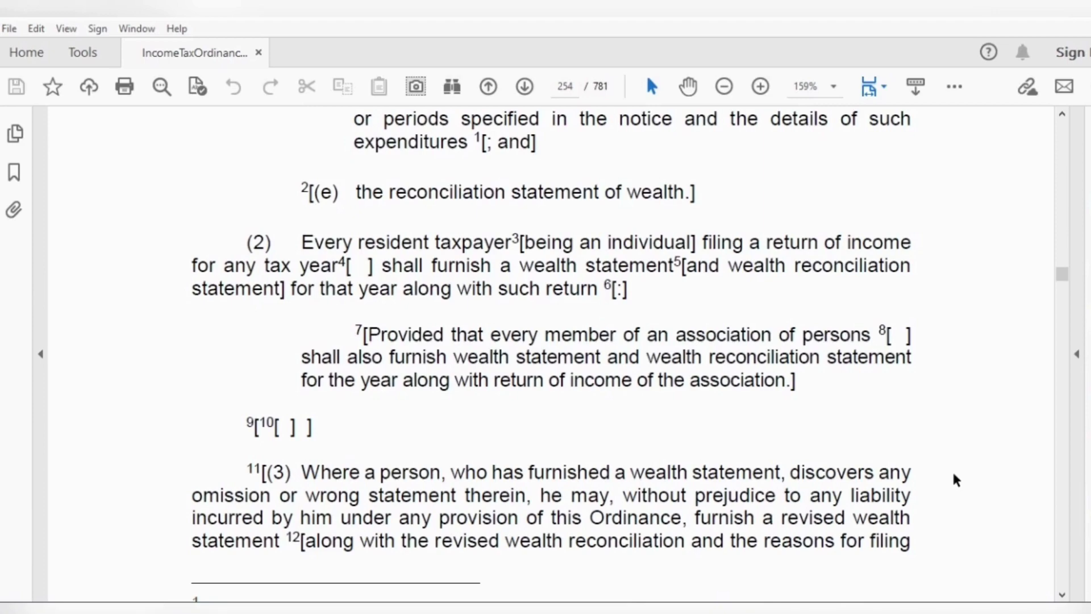
scroll(953, 470, "down", 5)
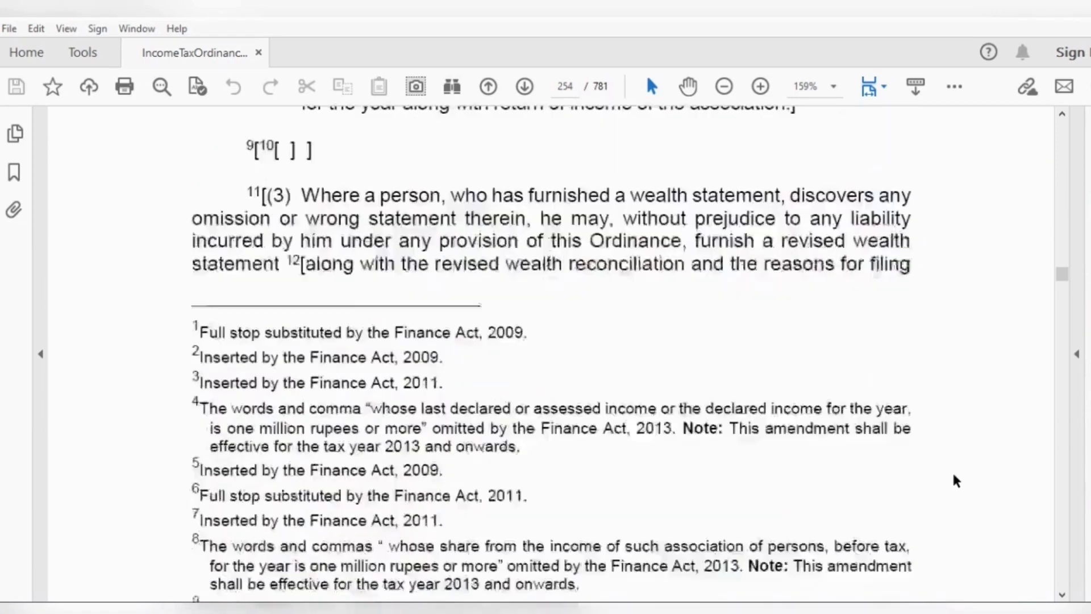
scroll(952, 469, "down", 9)
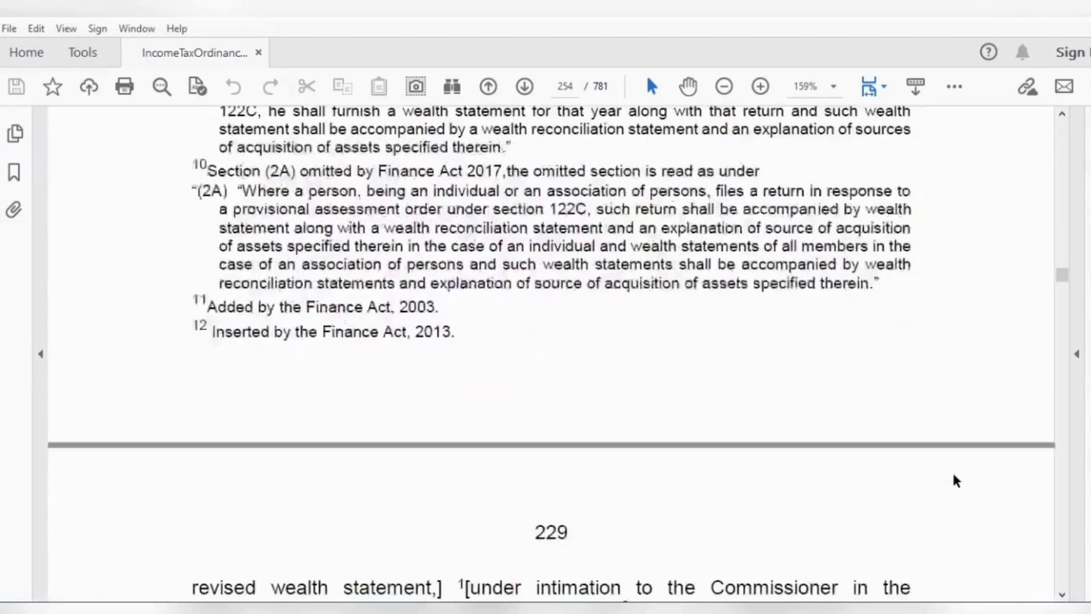
scroll(954, 475, "down", 6)
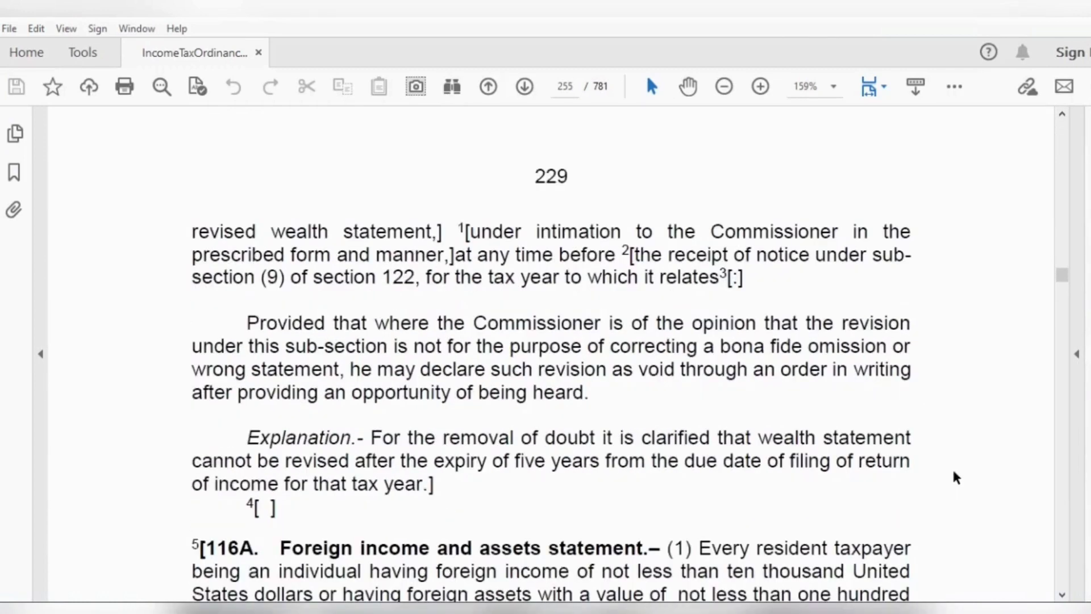
scroll(953, 472, "up", 1)
scroll(954, 477, "up", 1)
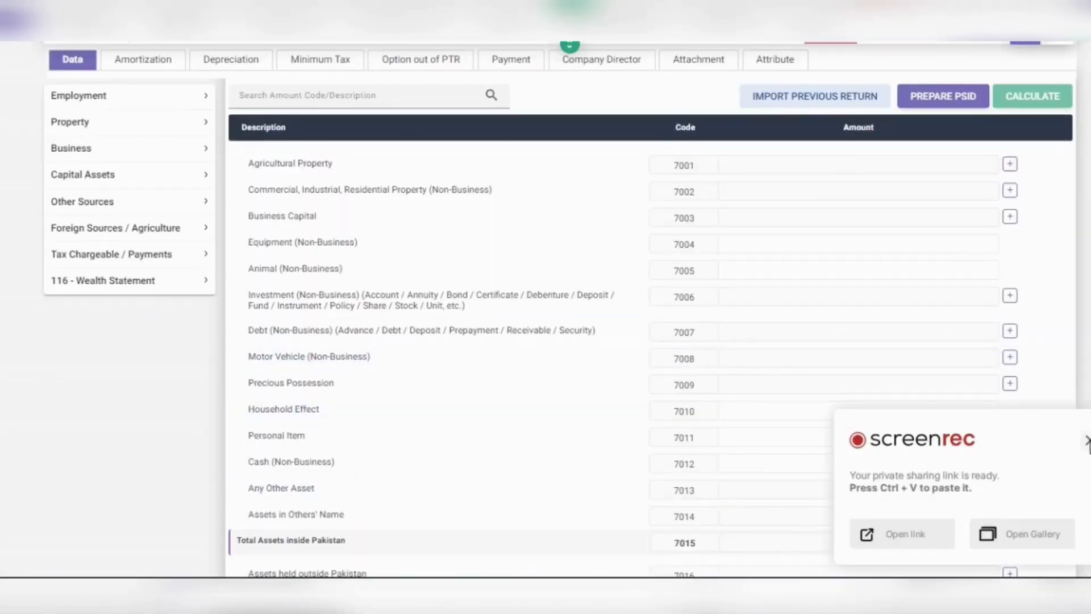
Step: Expand 116 - Wealth Statement and show the Personal Assets / Liabilities table
left_click(1087, 441)
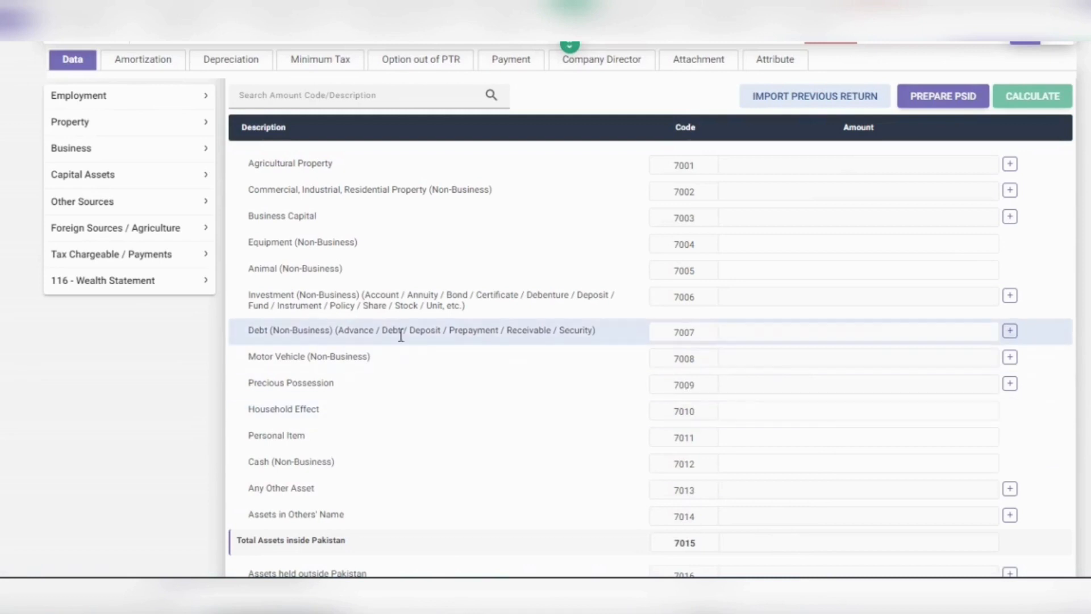
left_click(154, 292)
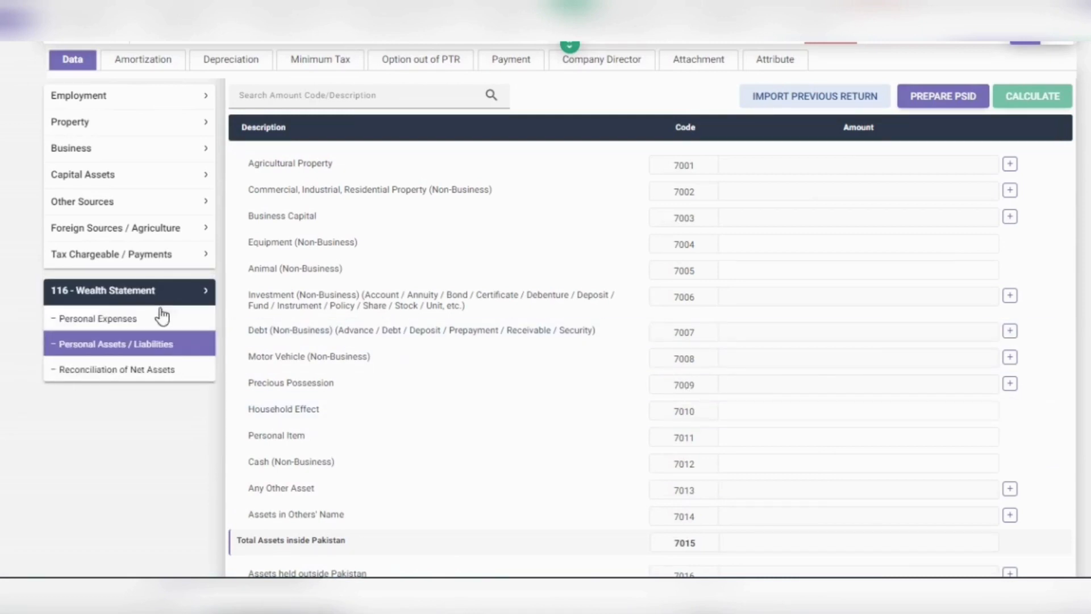
left_click(161, 345)
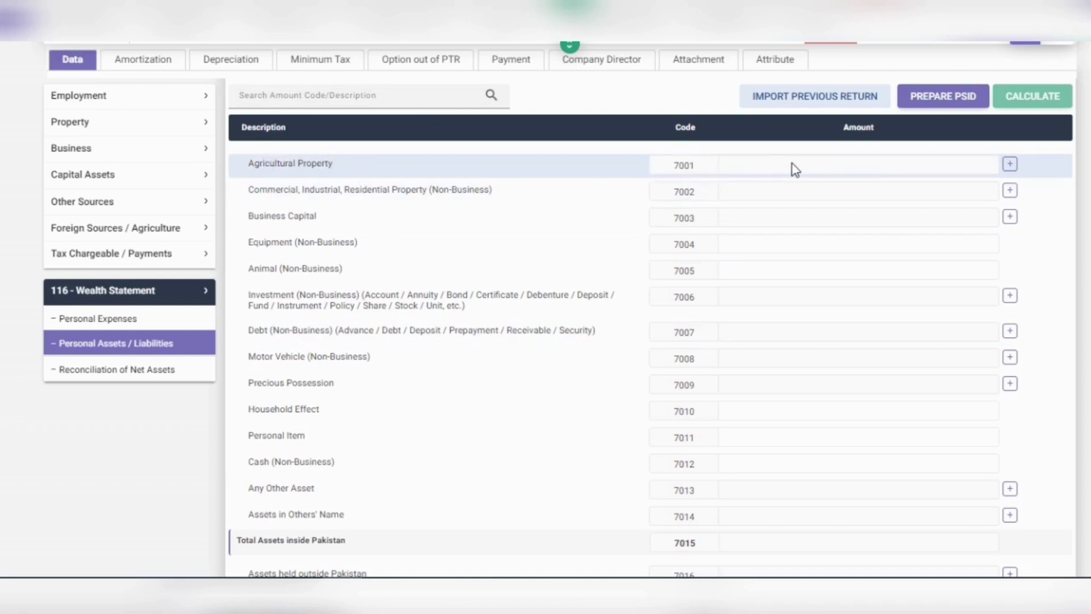
left_click(1009, 166)
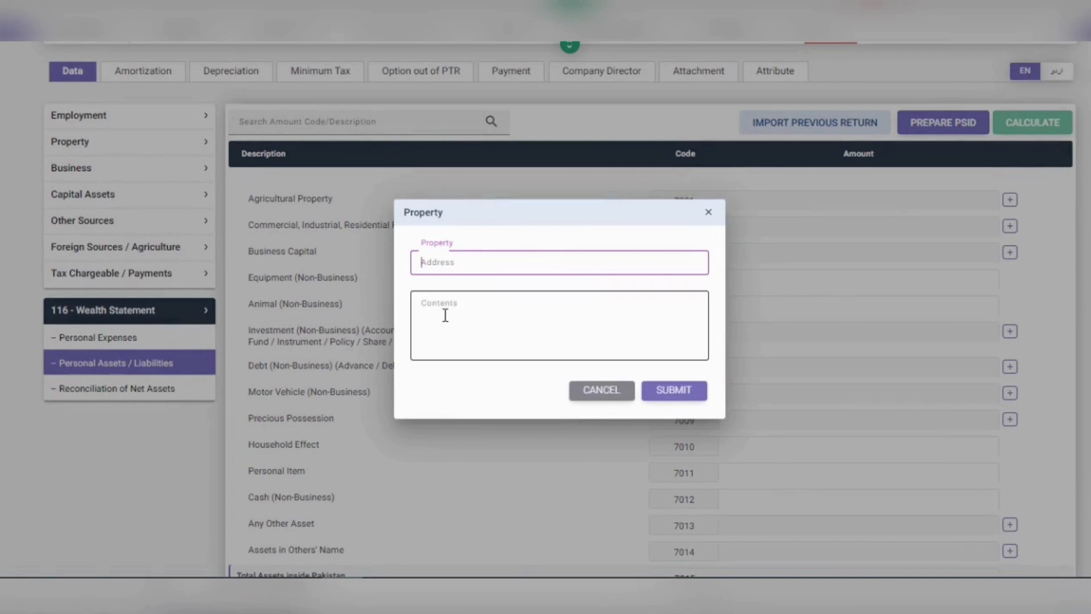
left_click(710, 217)
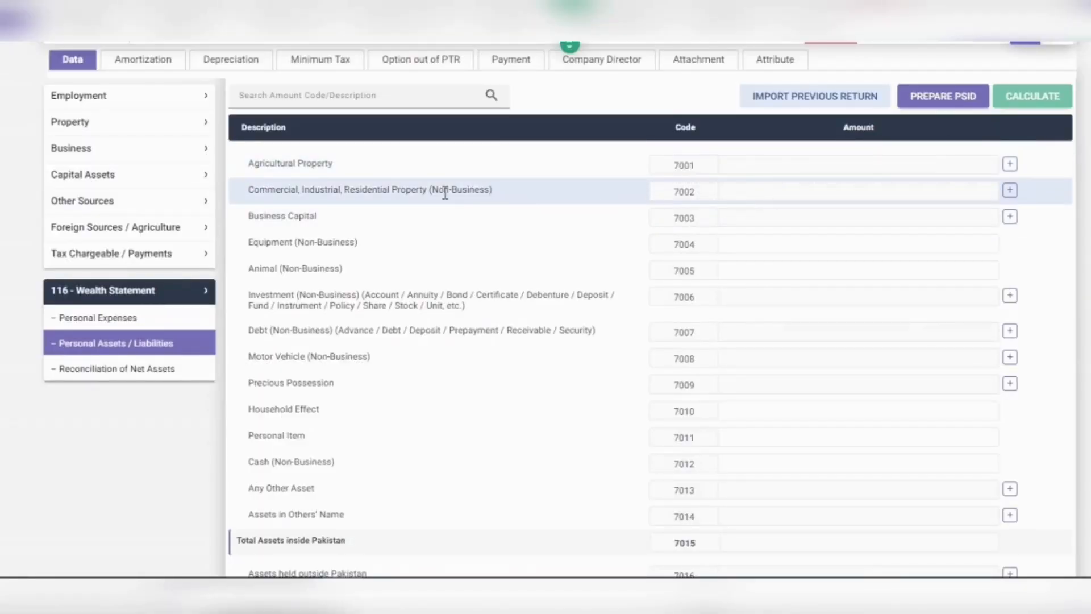
left_click_drag(442, 191, 488, 191)
left_click(1008, 191)
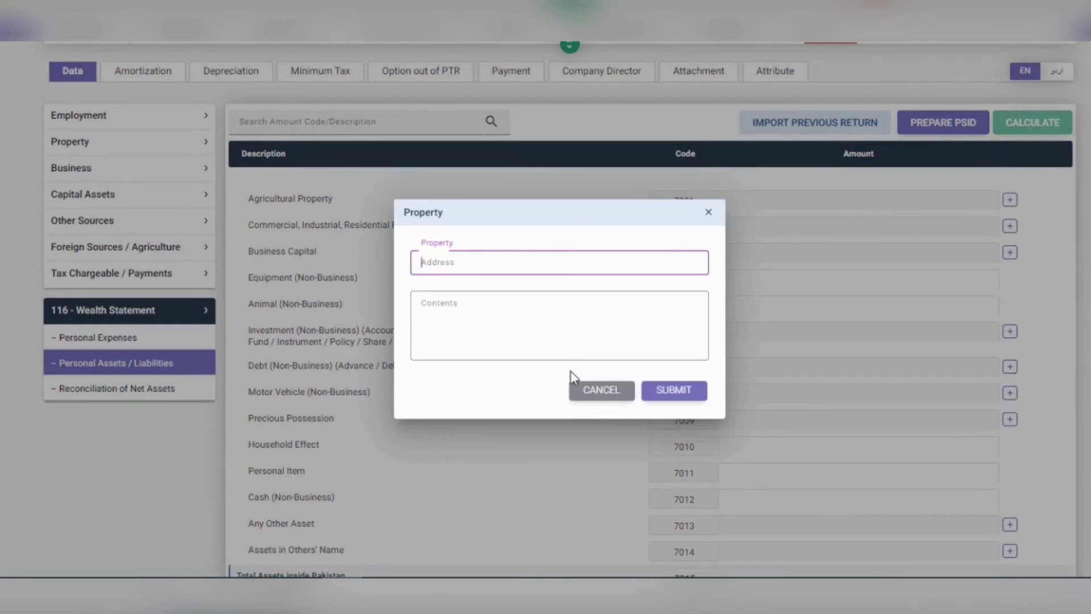
left_click(585, 398)
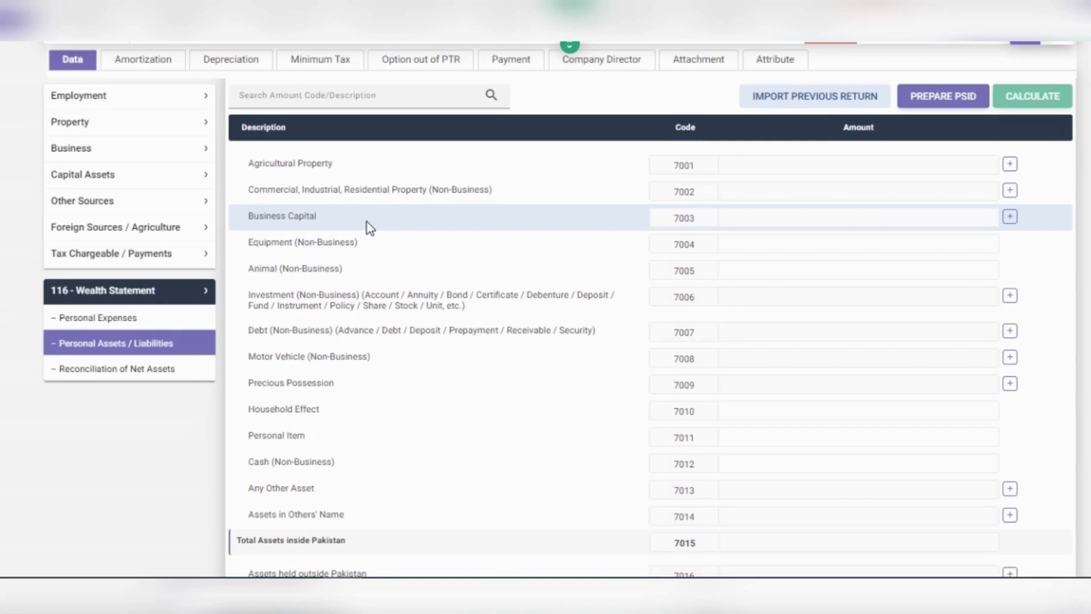
left_click(1009, 217)
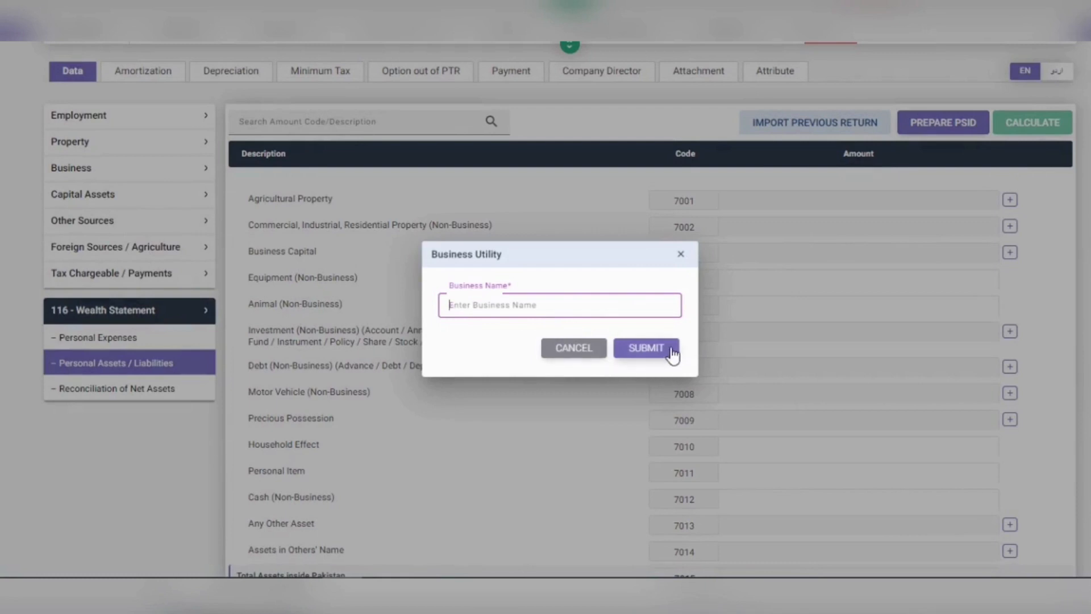
left_click(682, 256)
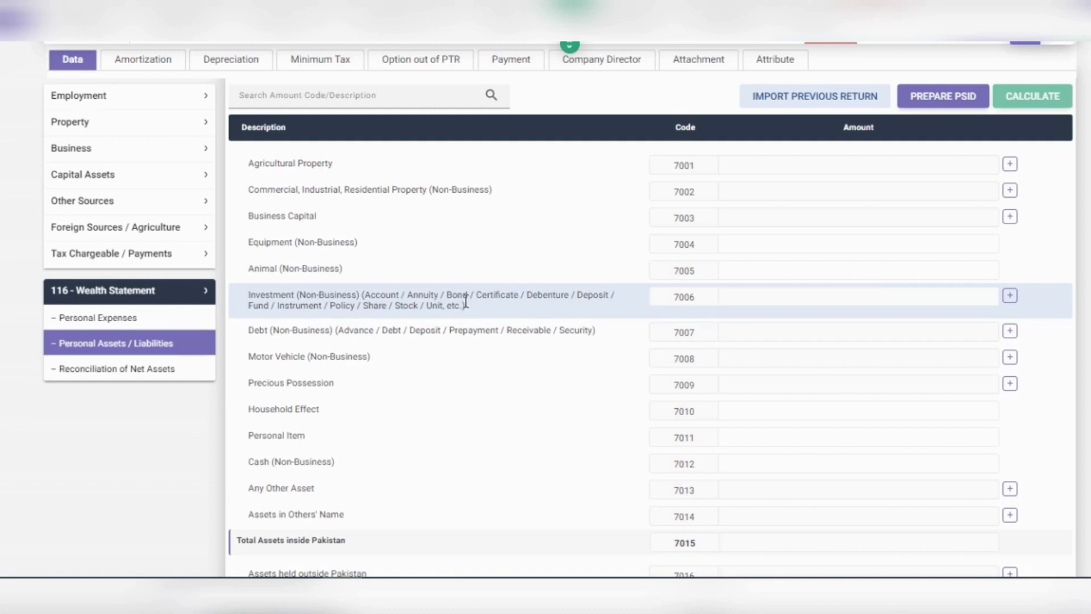
left_click(1010, 296)
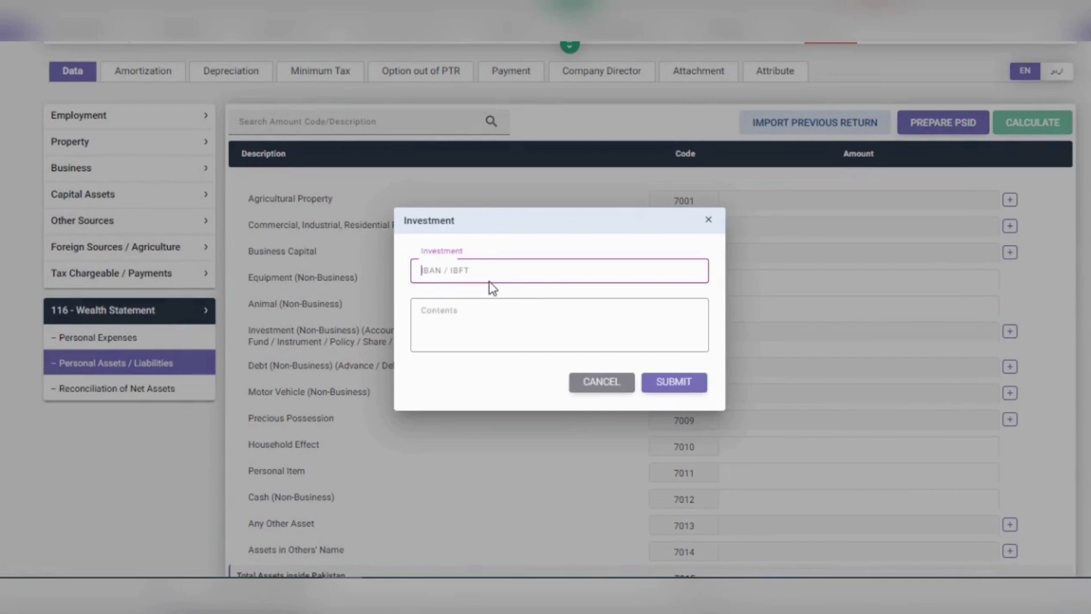
left_click(585, 384)
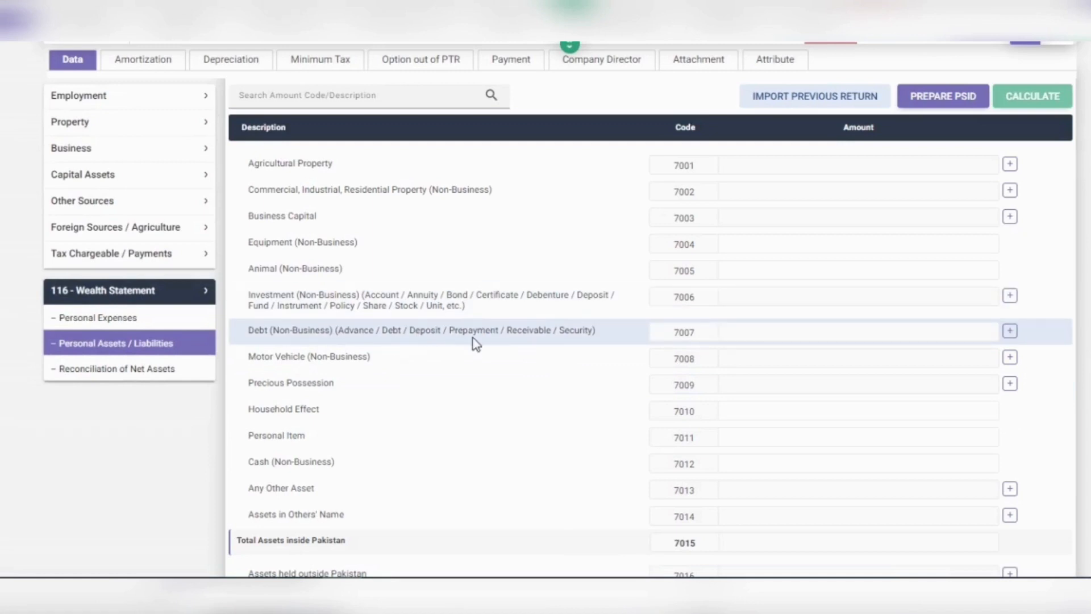
left_click(1009, 333)
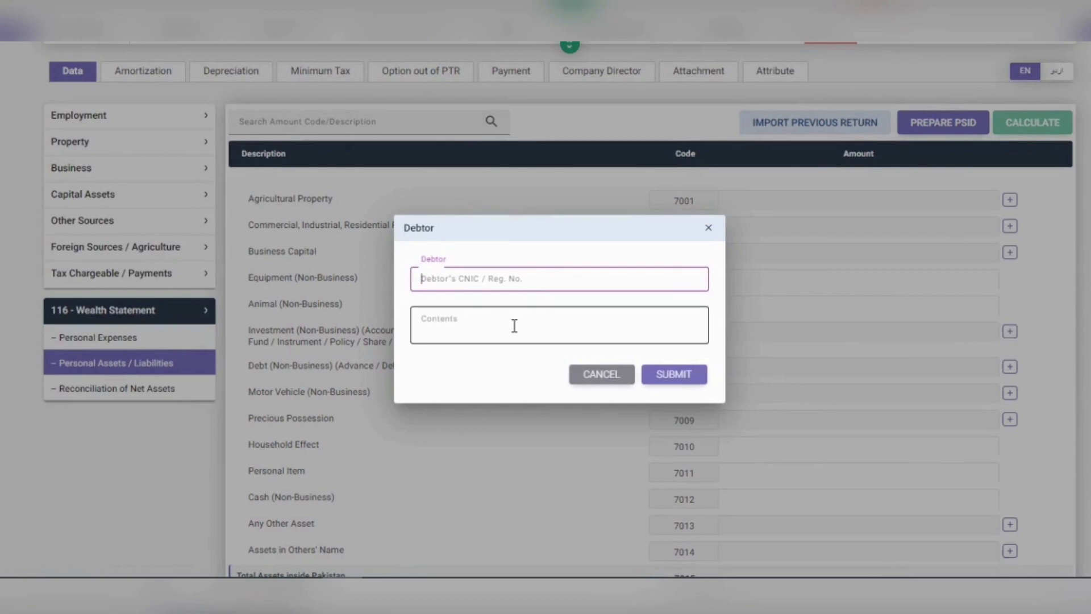
left_click(604, 375)
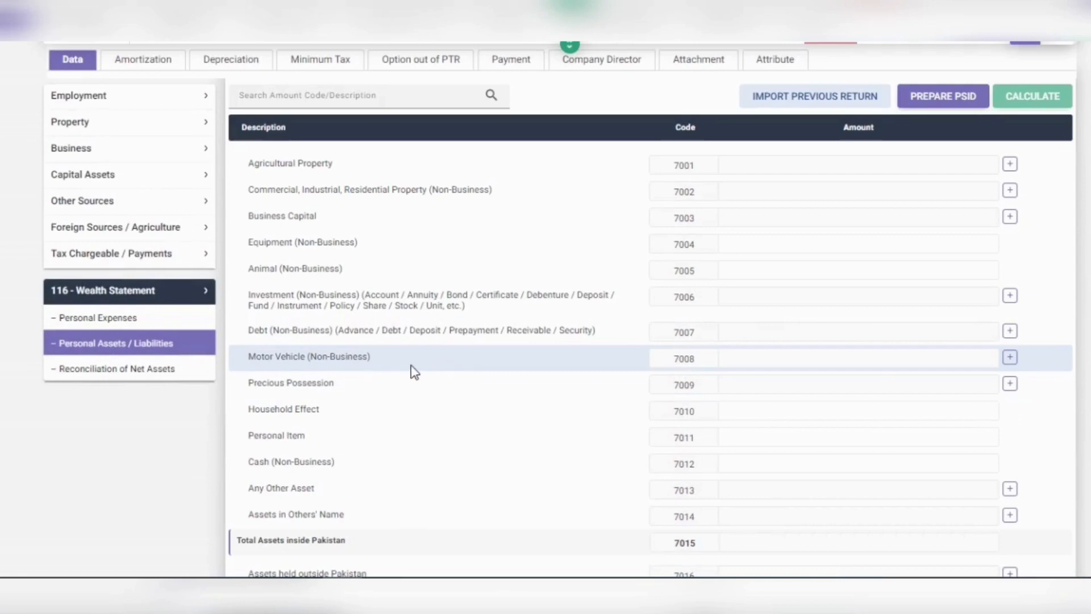
left_click(1010, 358)
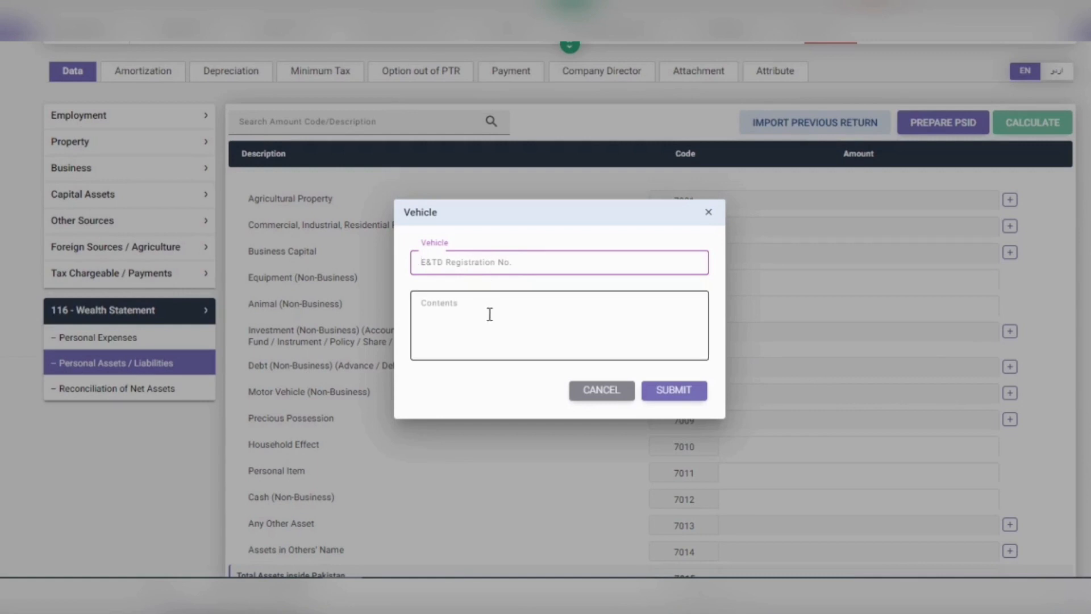
left_click(607, 392)
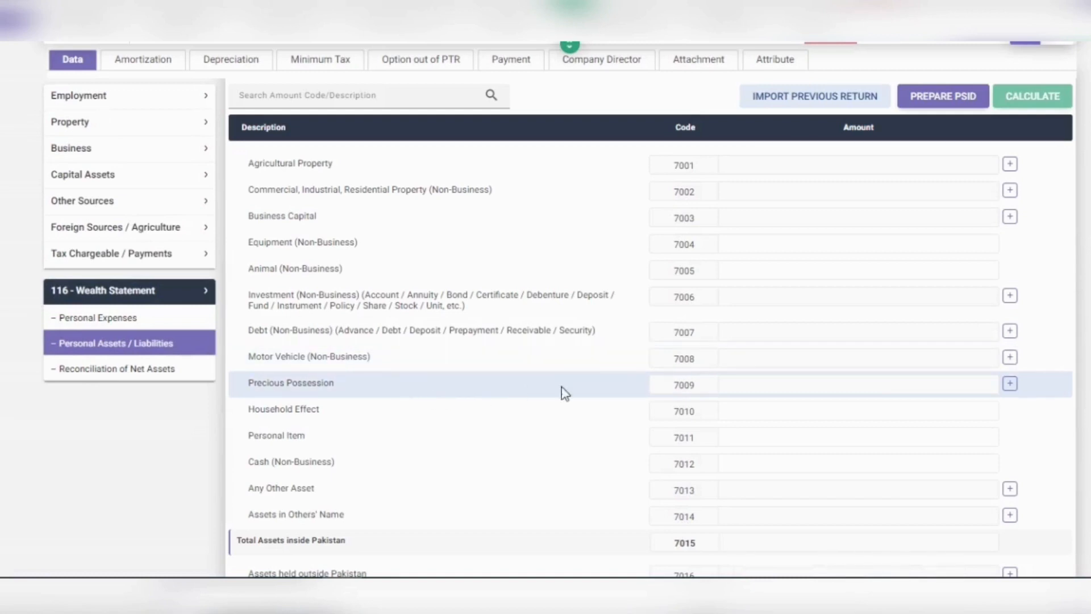
left_click(1009, 384)
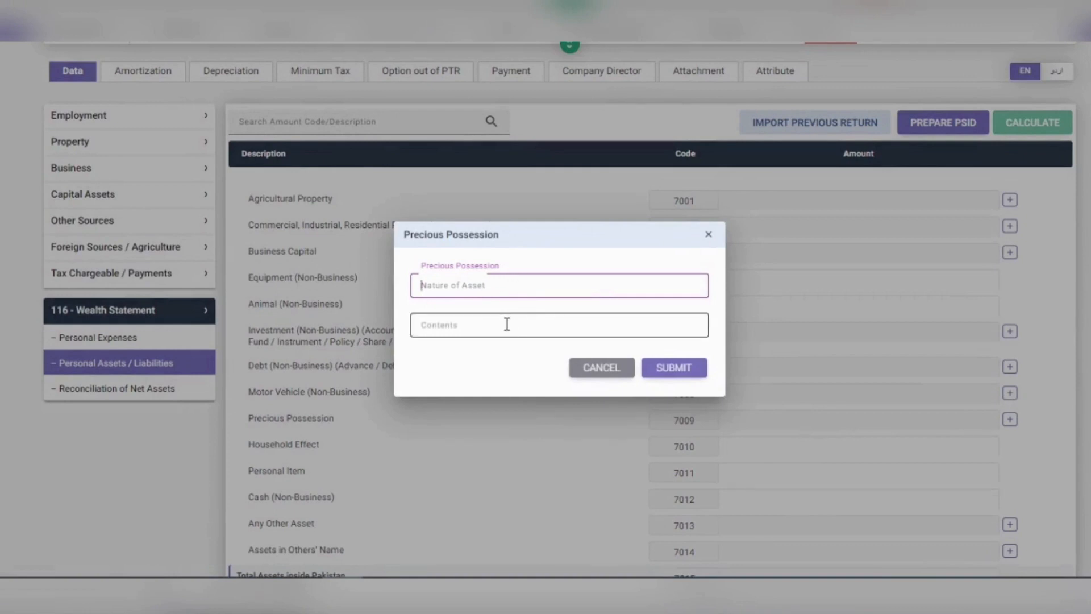
left_click(625, 374)
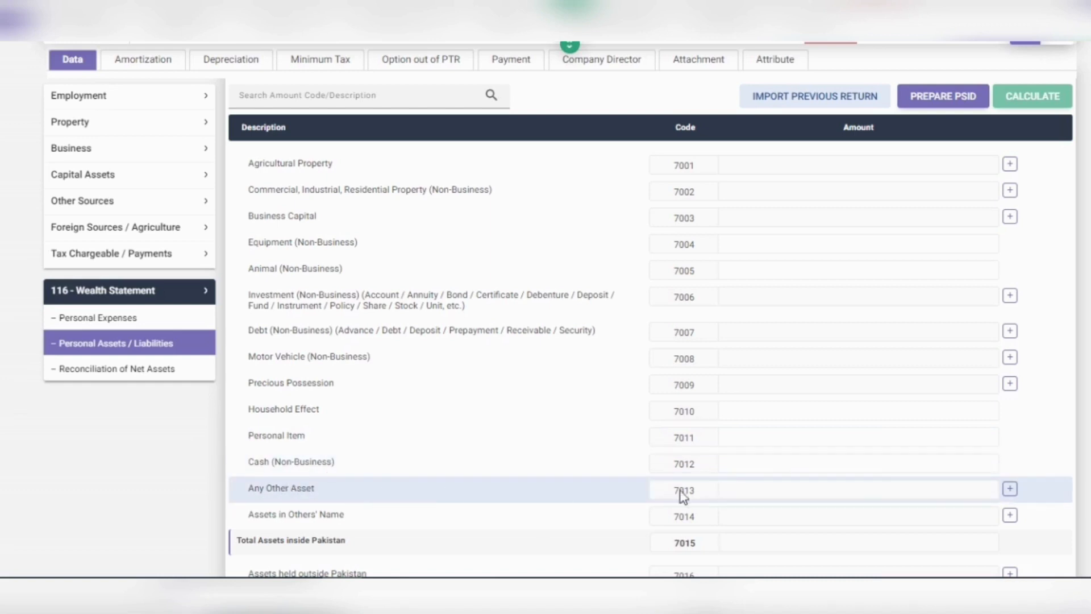
Step: Dismiss the empty content prompts for Any Other Asset and Assets in Others' Name without adding entries
left_click(1010, 489)
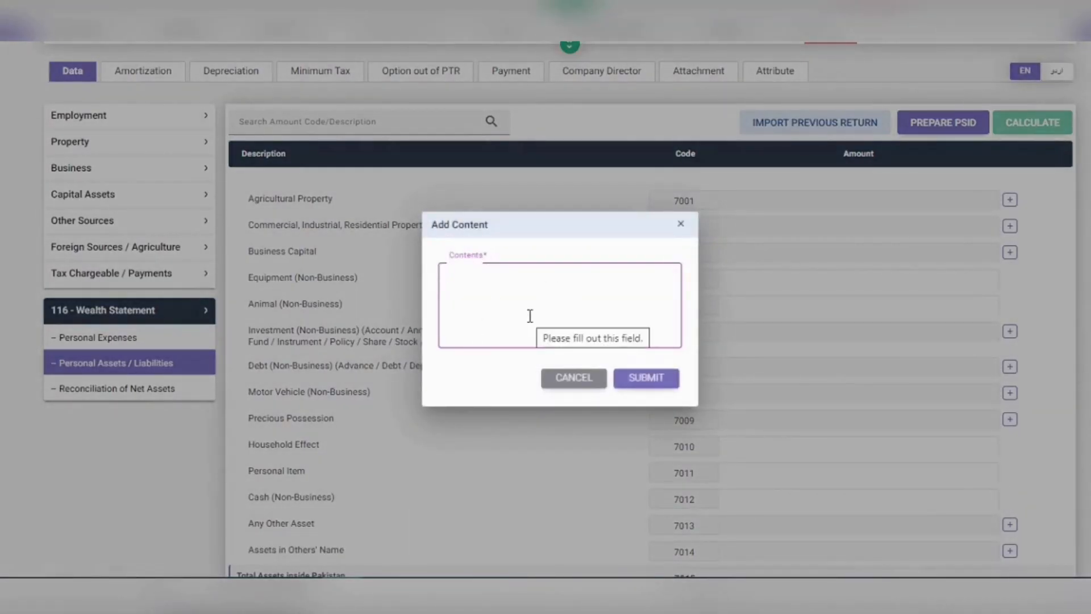
left_click(577, 383)
scroll(583, 393, "down", 5)
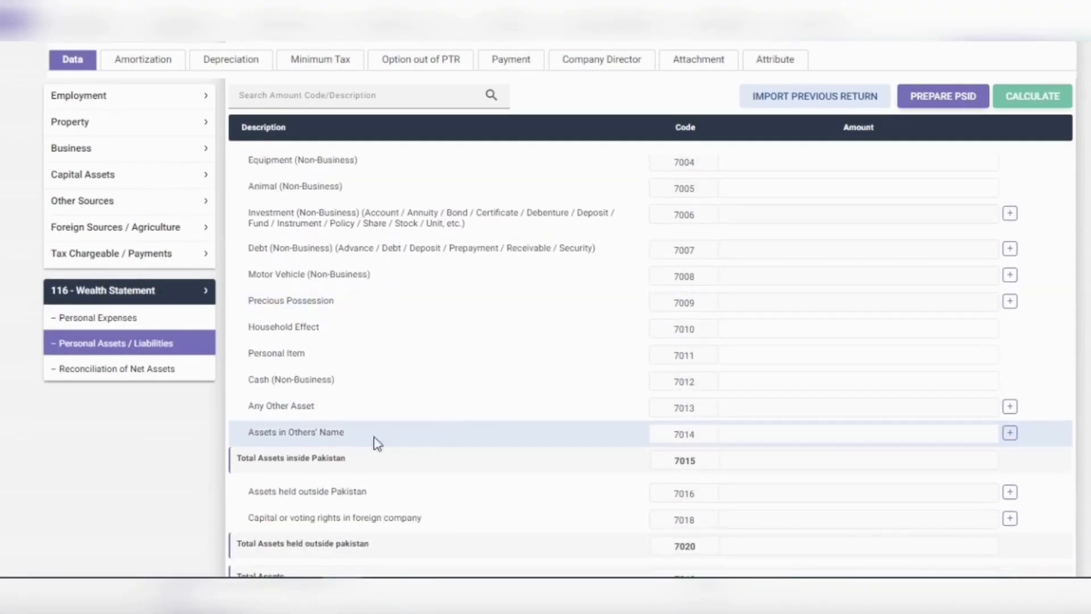
left_click(1010, 435)
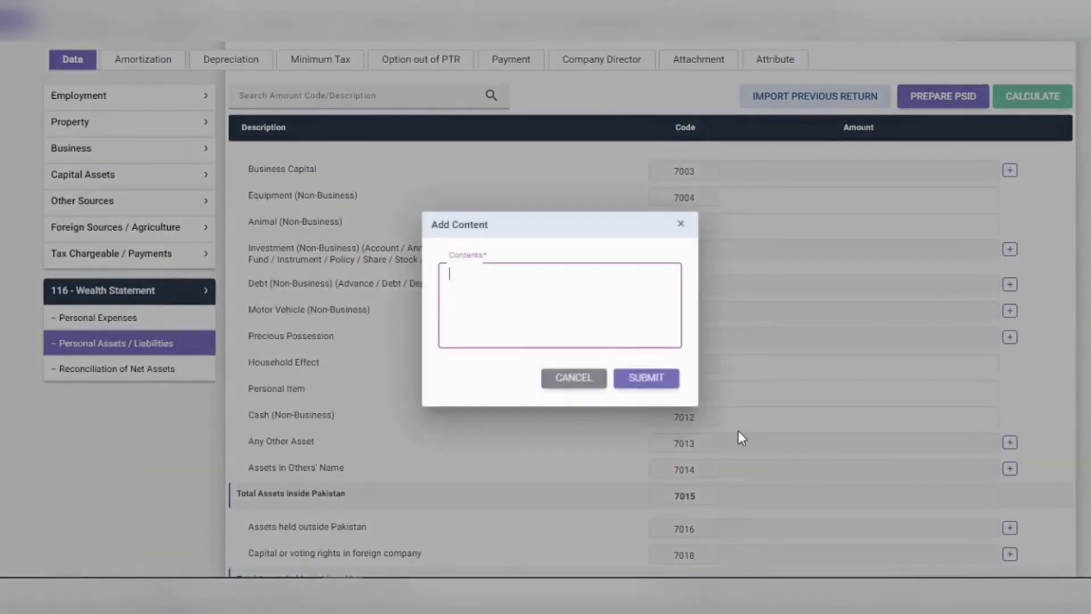
left_click(593, 378)
scroll(587, 391, "down", 2)
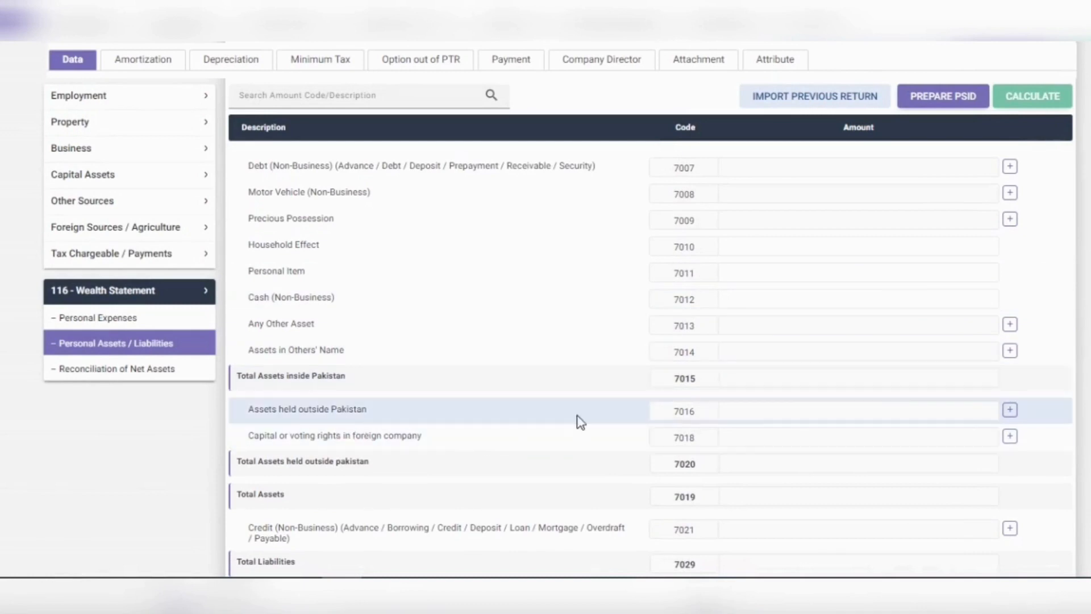
left_click(1009, 409)
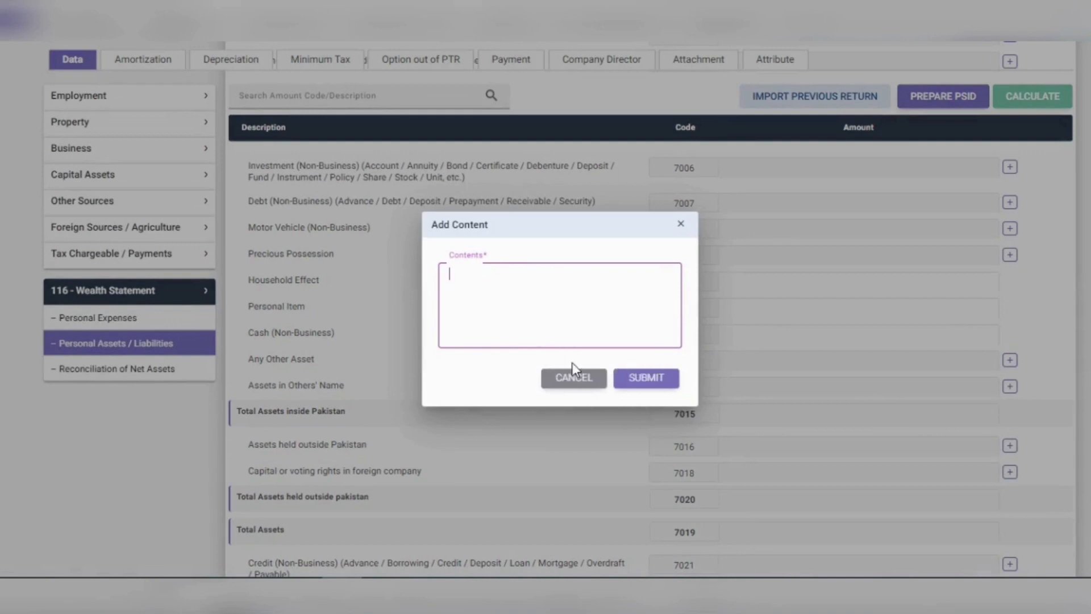
left_click(597, 387)
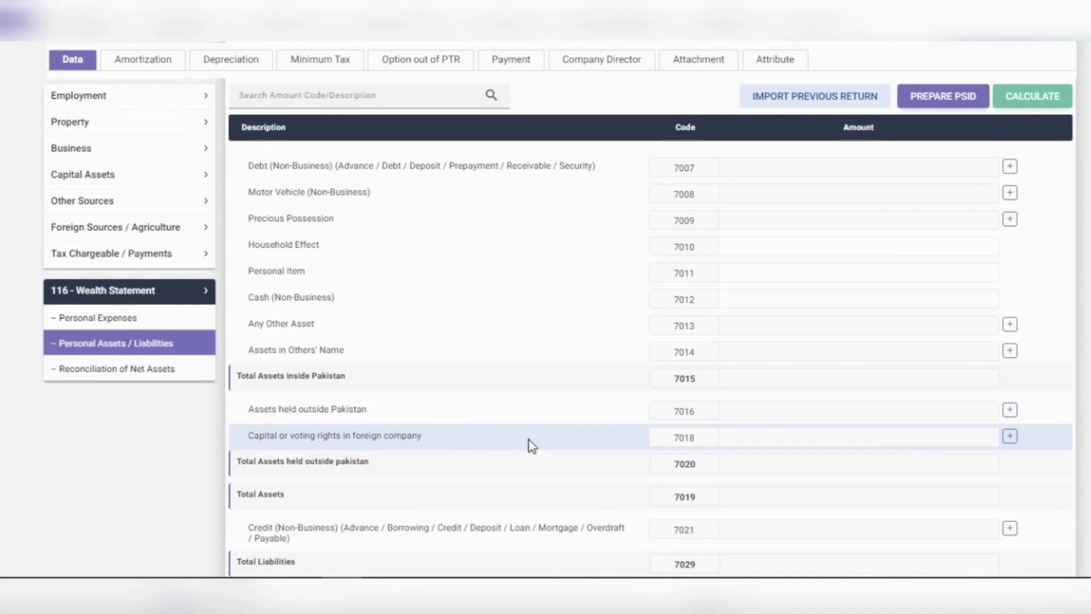
left_click(1010, 436)
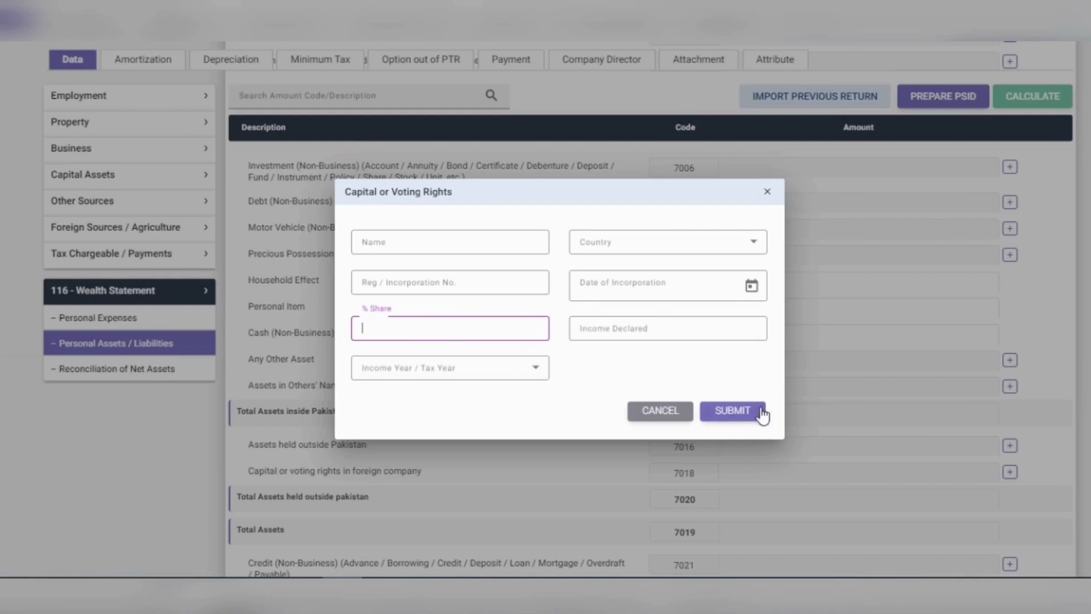
left_click(659, 411)
scroll(568, 426, "down", 3)
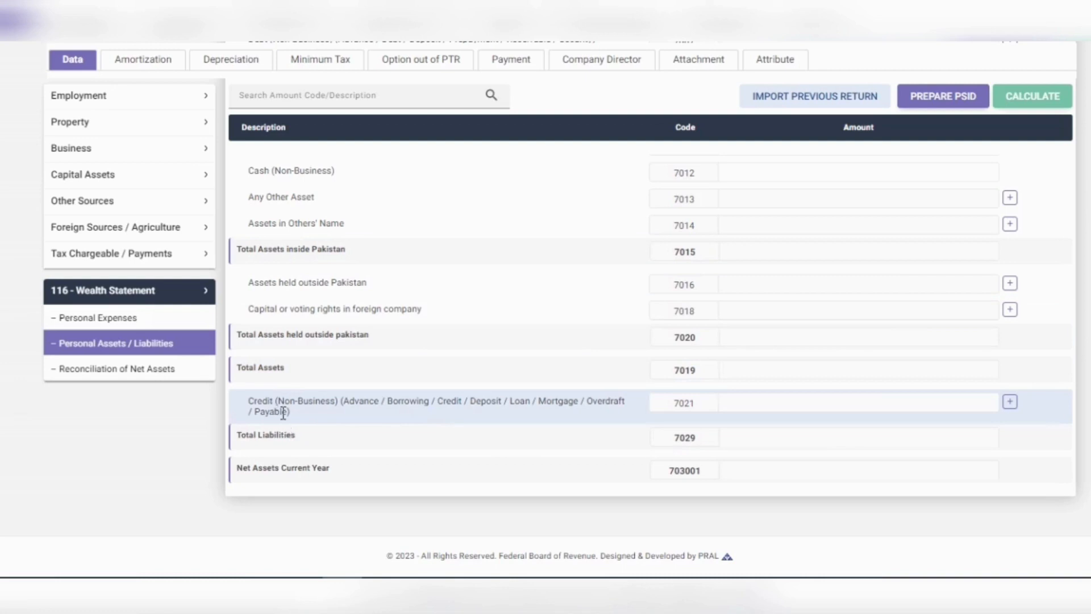
Step: Open the Creditor form on the Credit (Non-Business) row, code 7021
left_click(1010, 402)
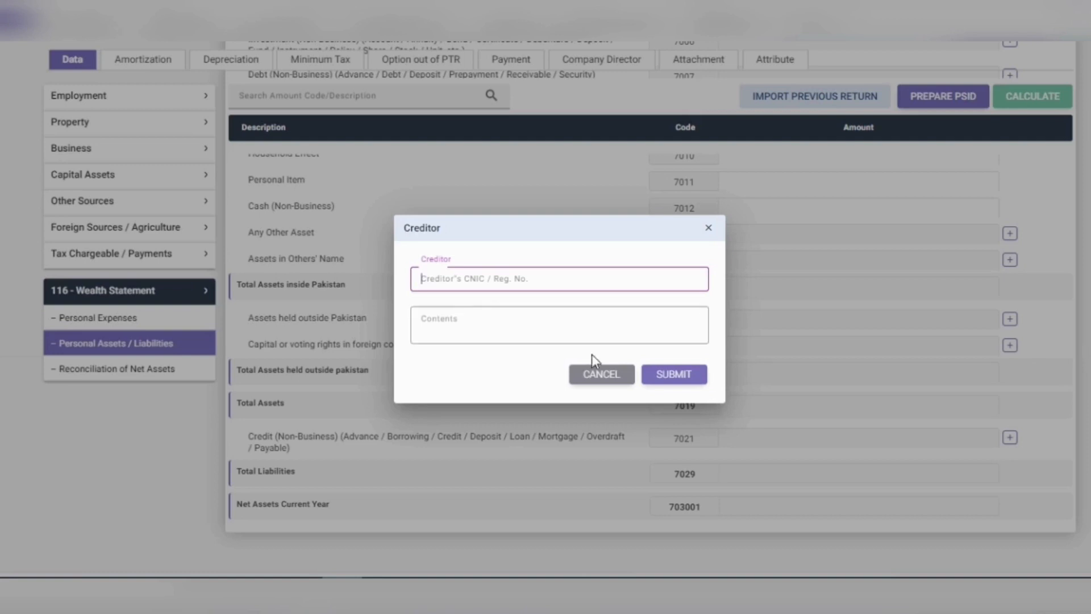
Step: Cancel the unused Creditor form and start a new Agricultural Property (7001) entry
left_click(625, 377)
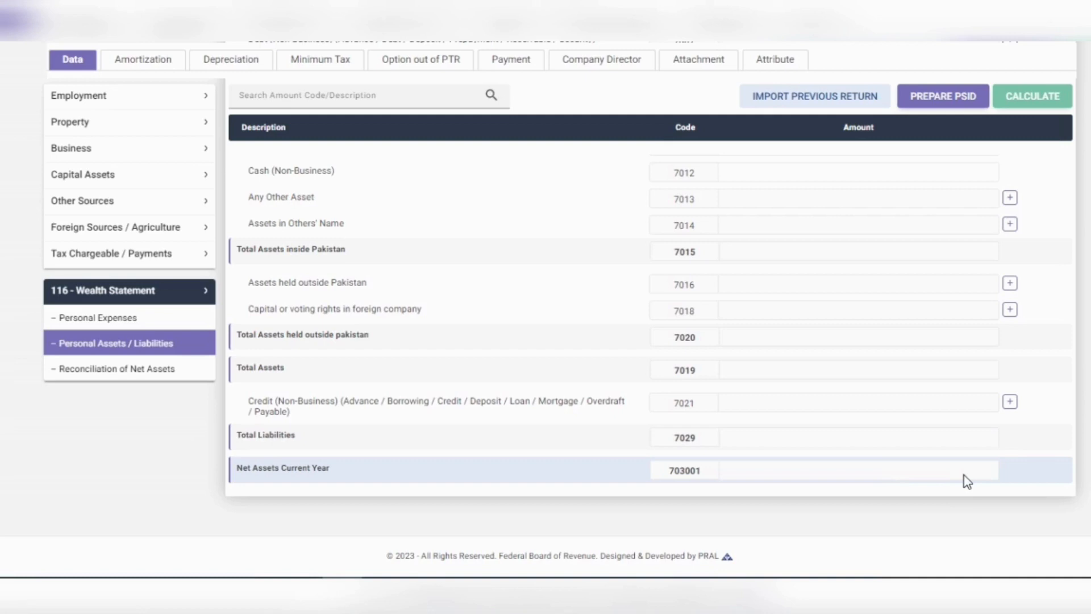
scroll(966, 480, "up", 6)
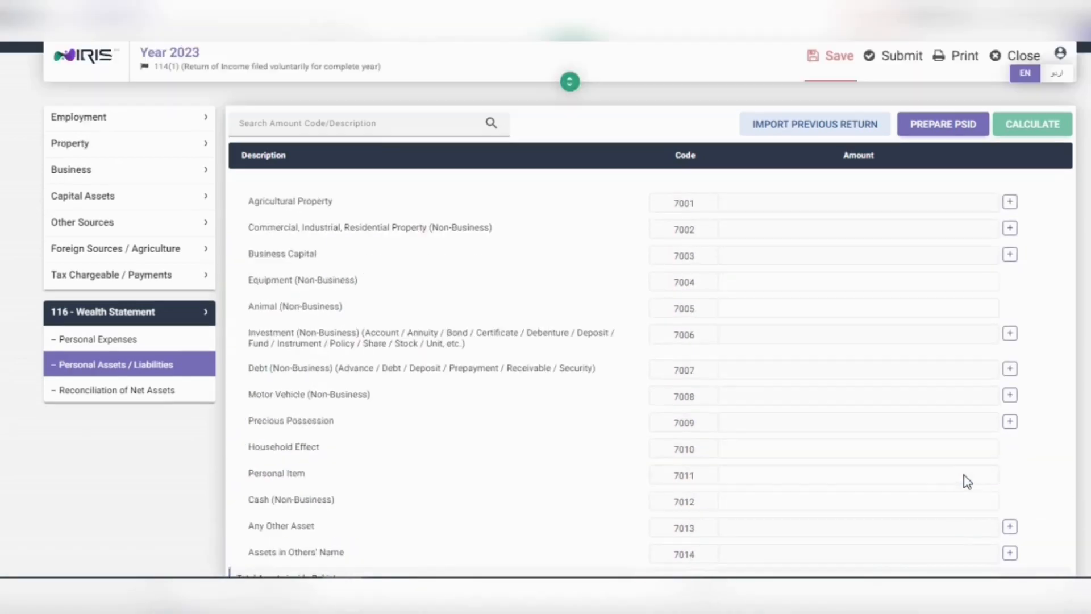
left_click(1009, 202)
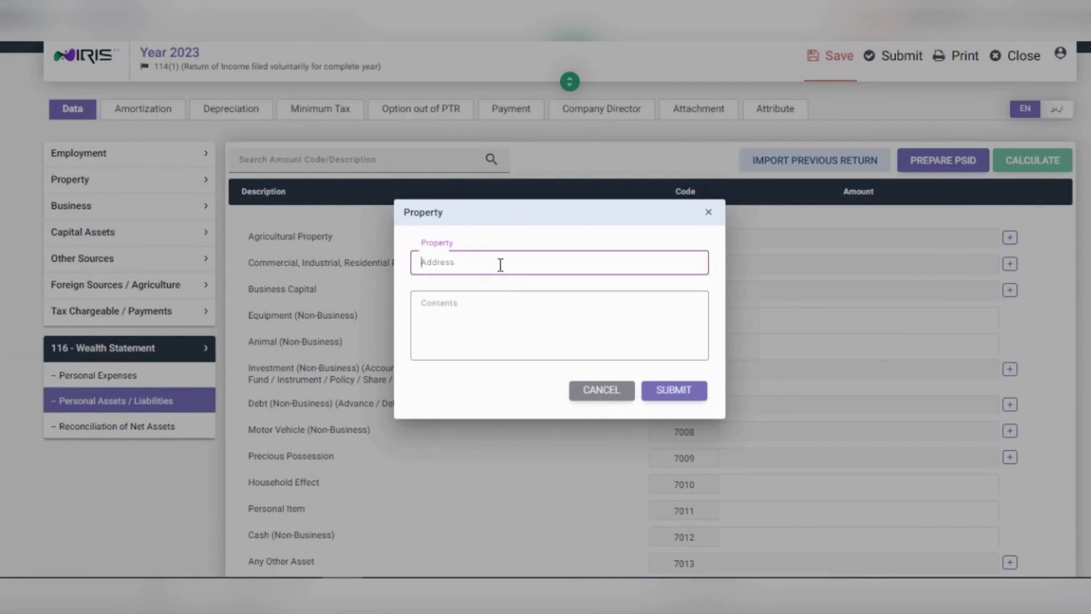
Step: Add Agricultural Property 'Punjab XYZ' with contents '1000 sq yards land', amount 1,000,000
type("Punjab")
type("XYZ")
left_click(502, 310)
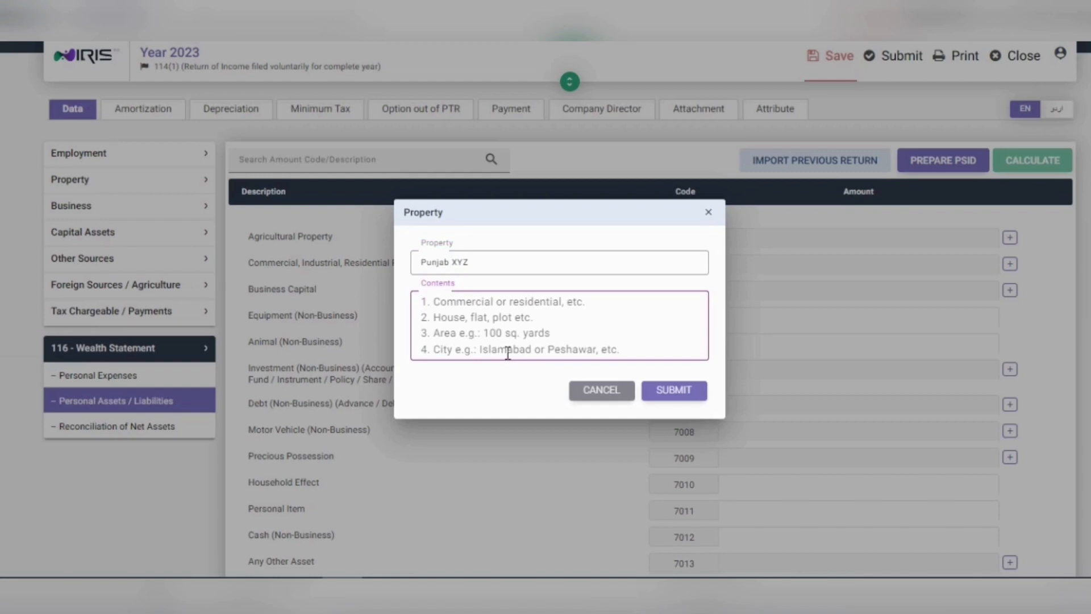
type("10")
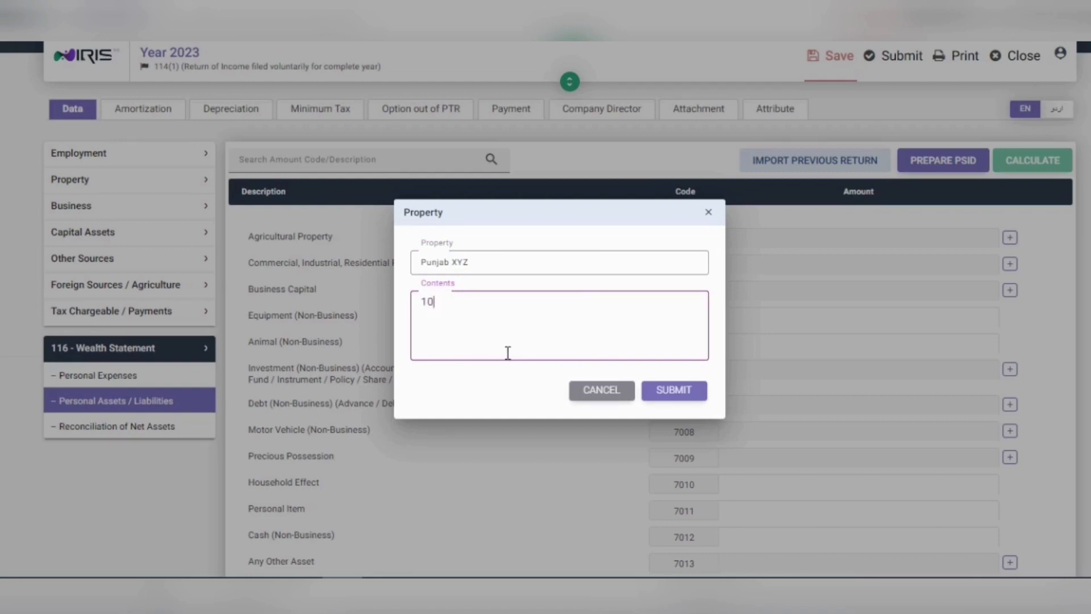
type("00 sq yards land")
left_click(674, 389)
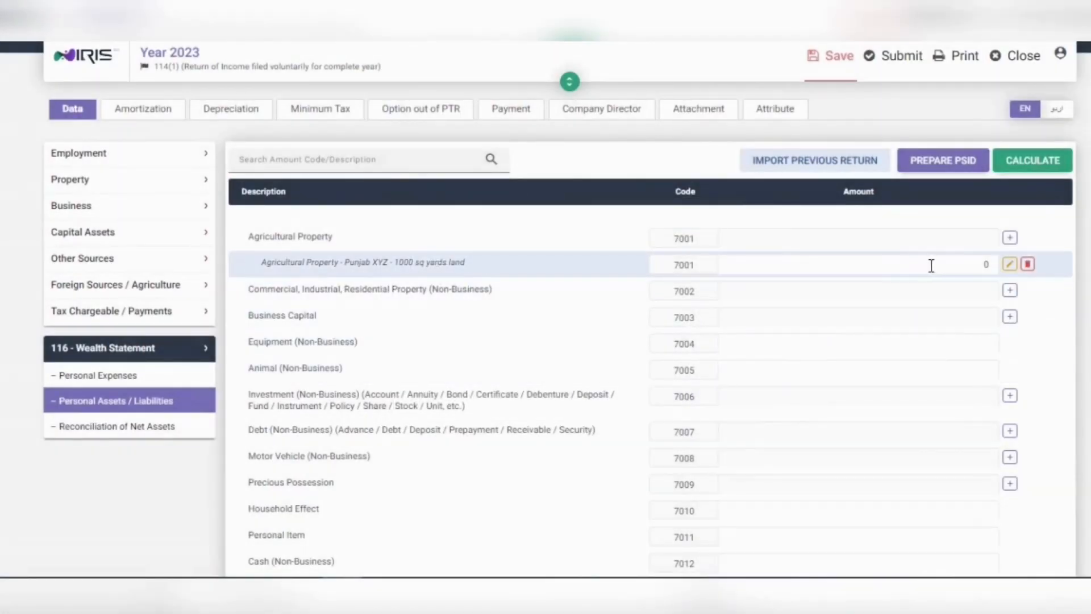
double_click(986, 266)
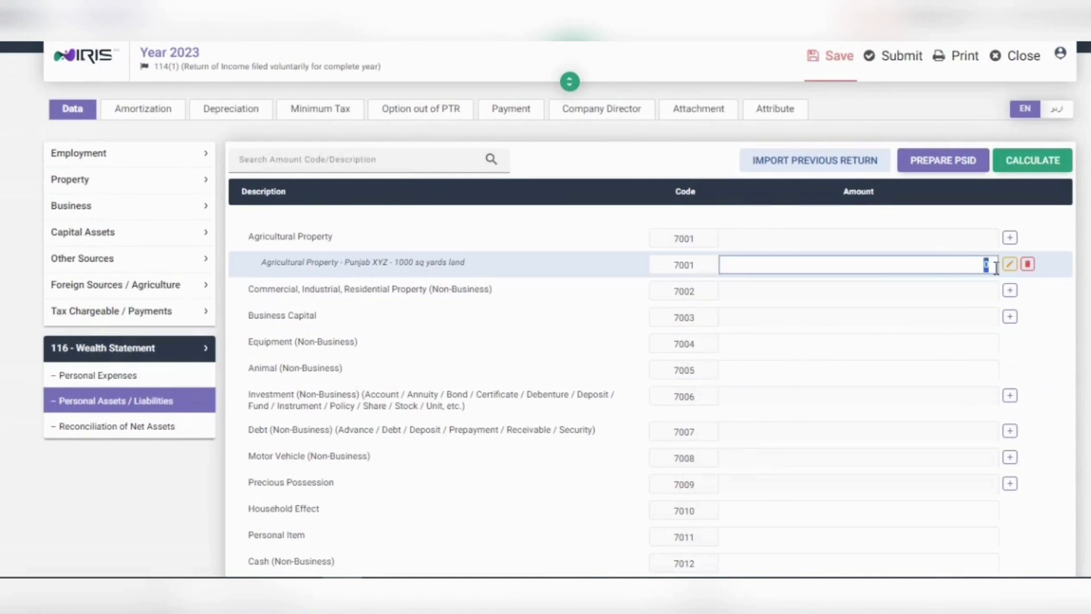
type("100,000")
left_click(973, 290)
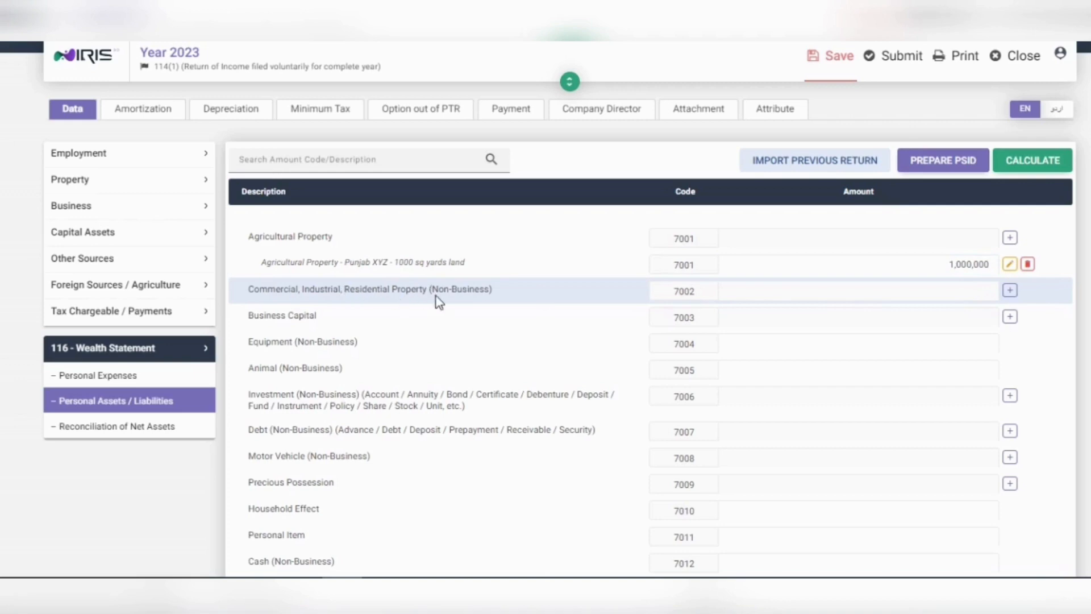
Step: Add a 7002 property entry 'XYZ Property' in Islamabad with amount 5,000,000
left_click(1009, 290)
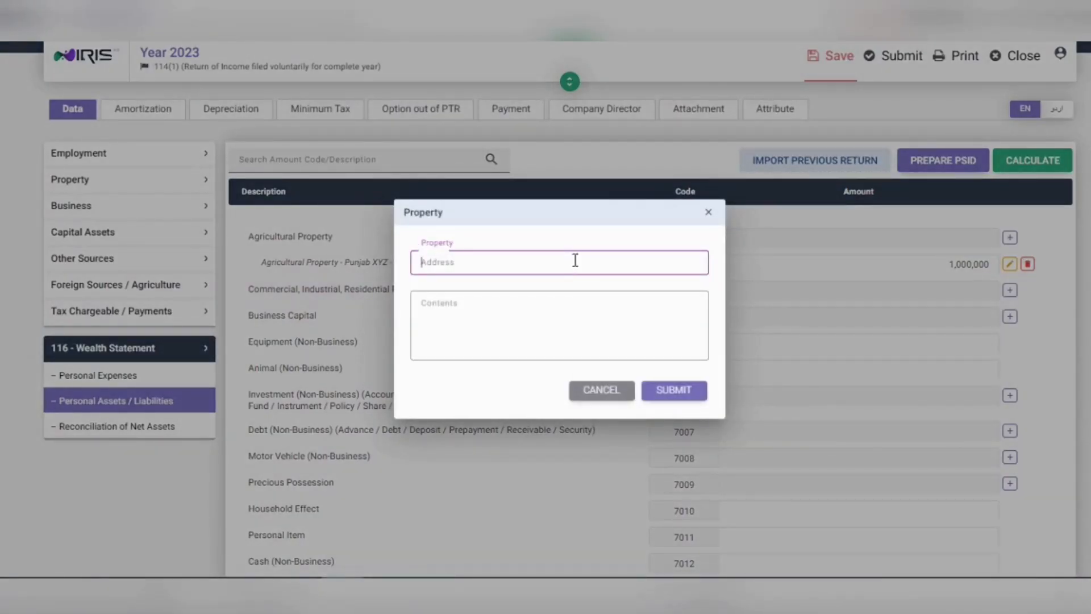
type("xYZ Property")
left_click(550, 321)
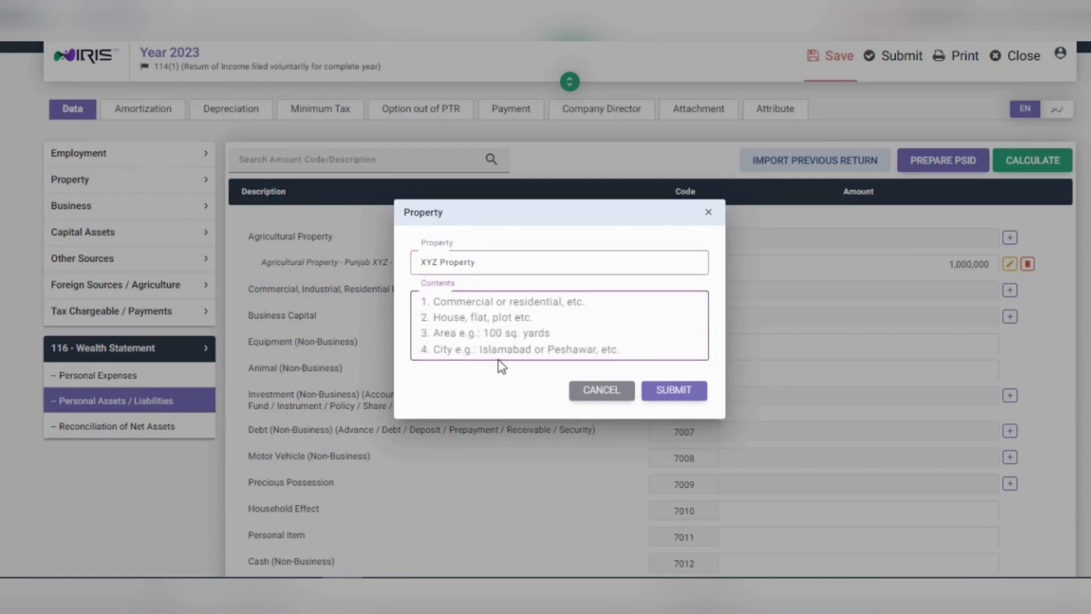
type("Islamabad")
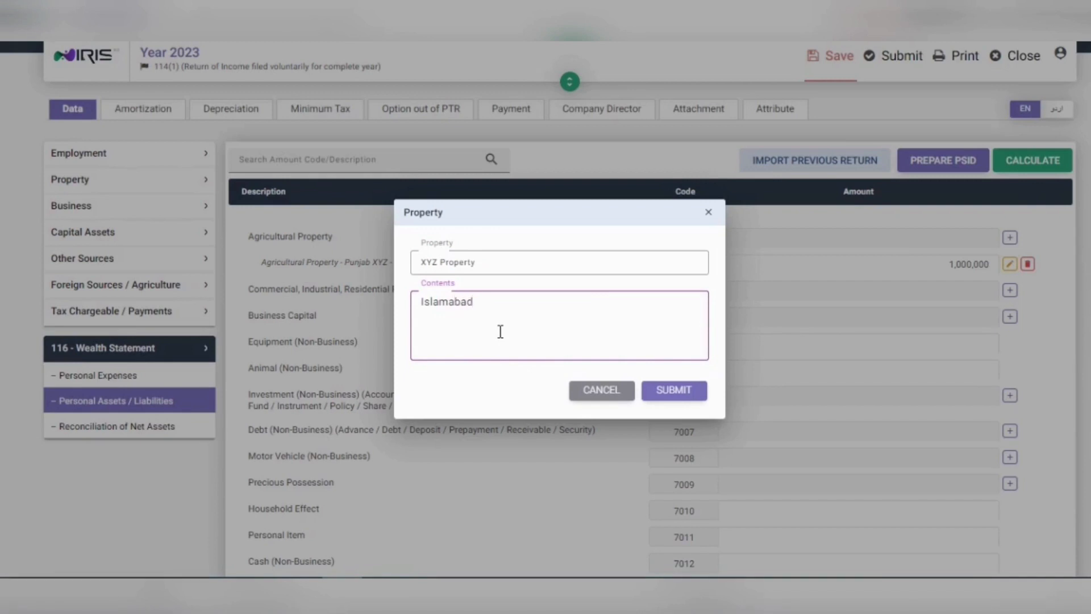
left_click(675, 392)
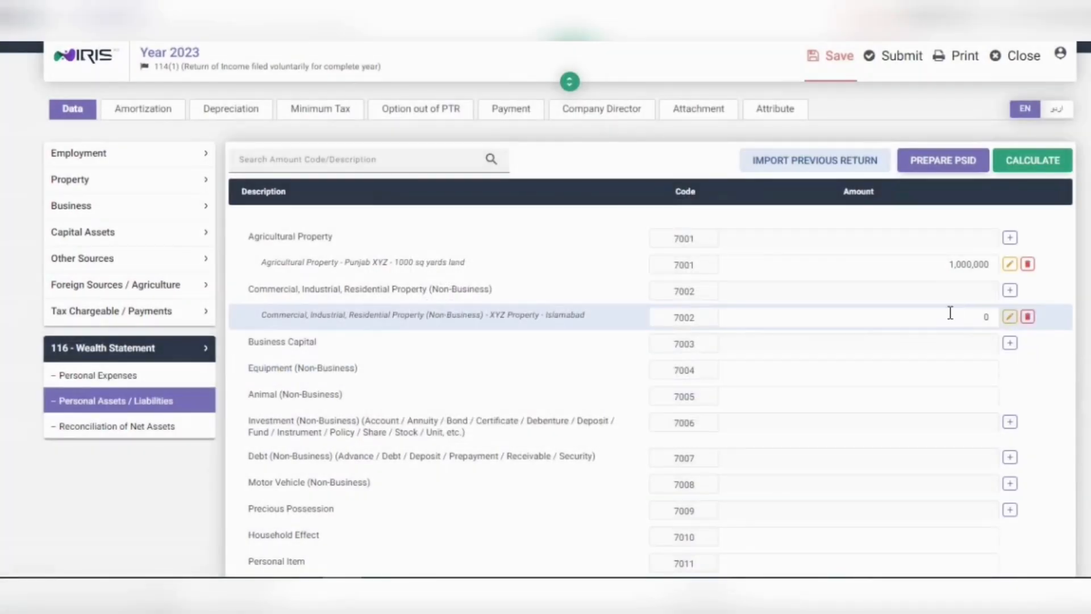
left_click(950, 313)
double_click(986, 316)
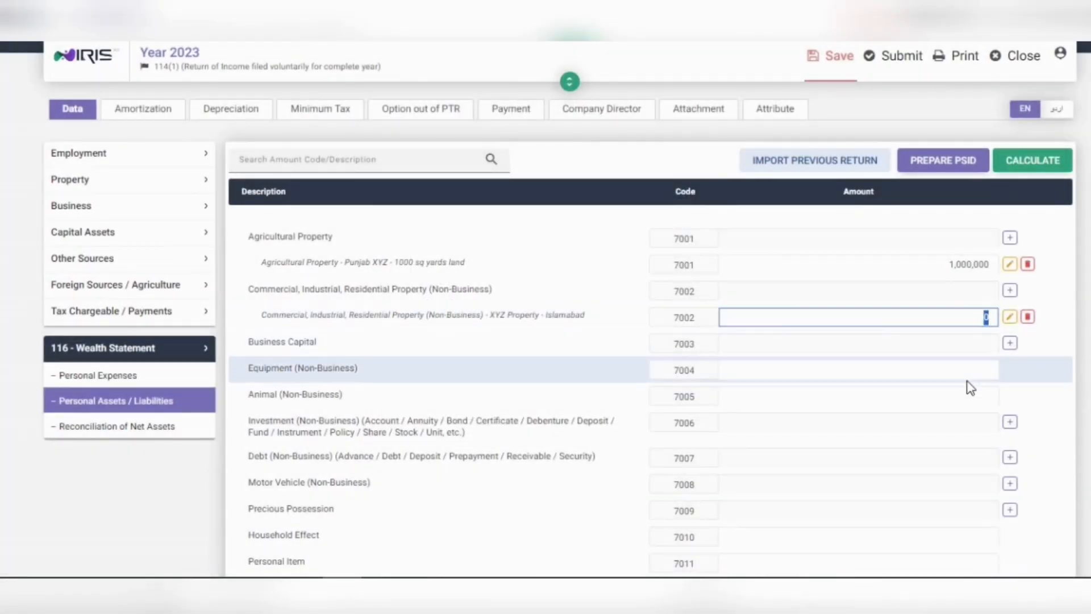
type("5,000,000")
left_click(967, 354)
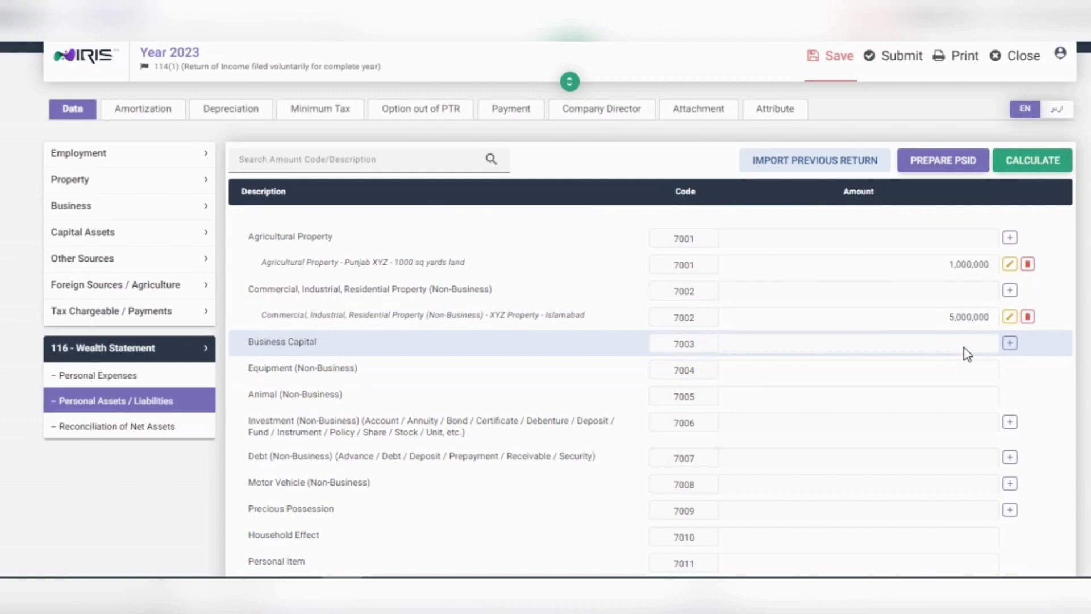
Step: Add a Business Capital entry 'XYZ Enterprise' with amount 10,000,000
left_click(1009, 343)
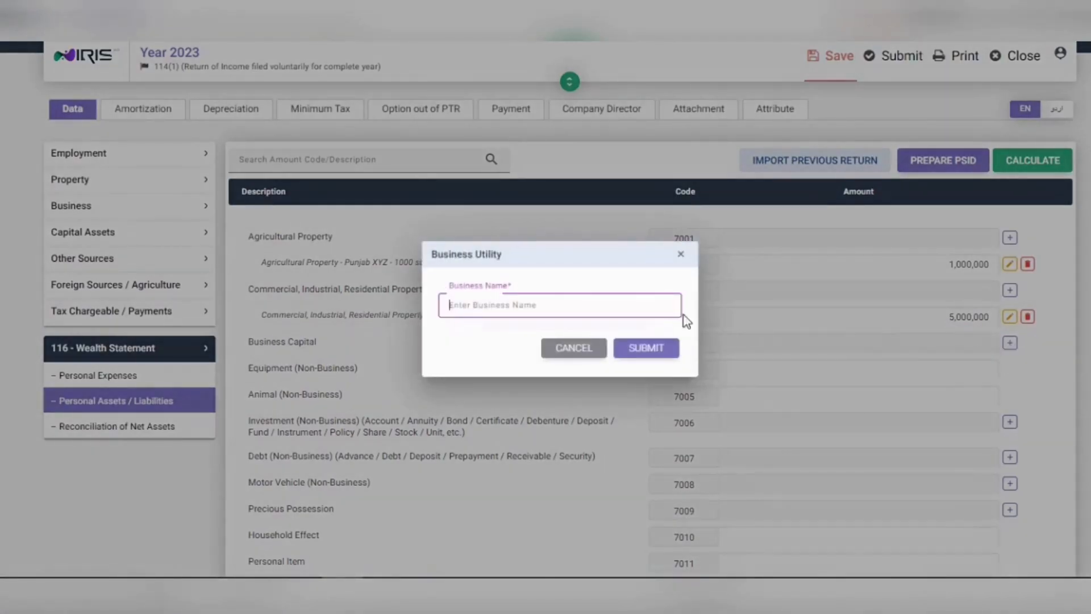
type("XYZ Enterprise")
left_click(653, 345)
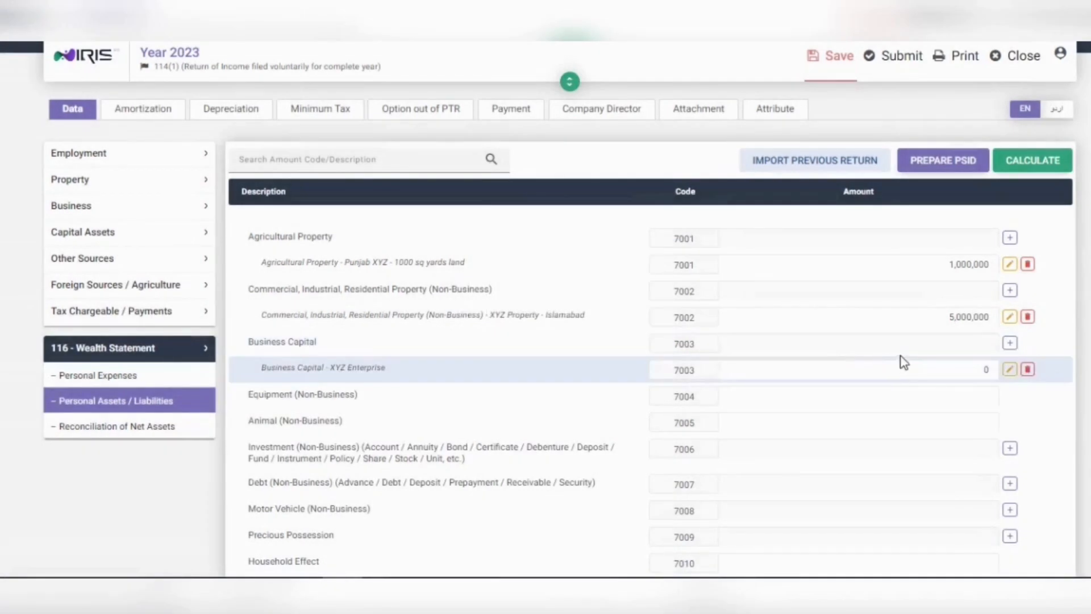
left_click(947, 371)
type("1")
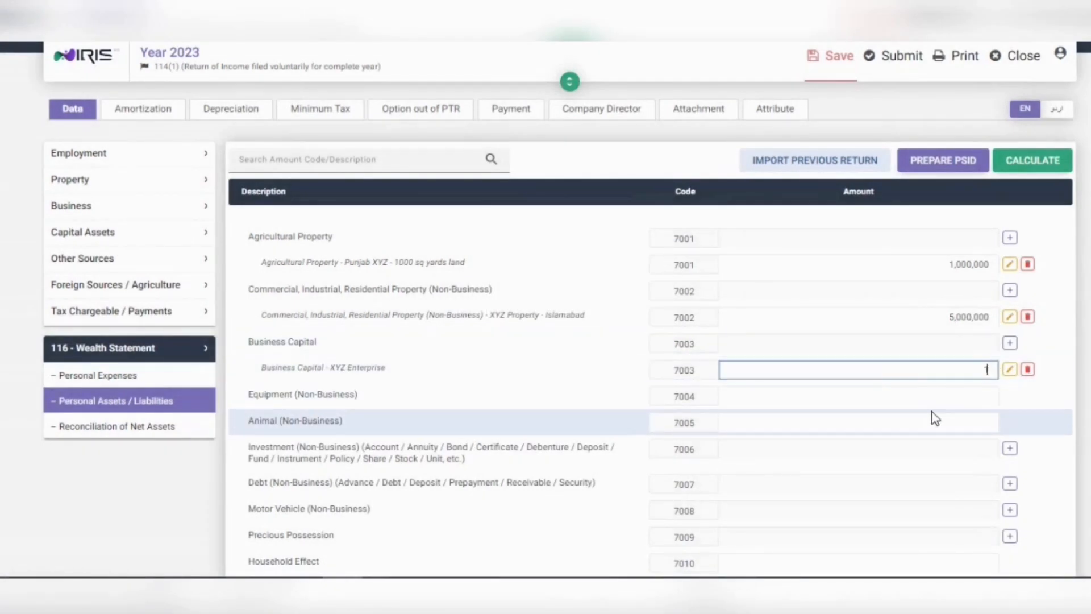
type("0,000,000")
left_click(1028, 411)
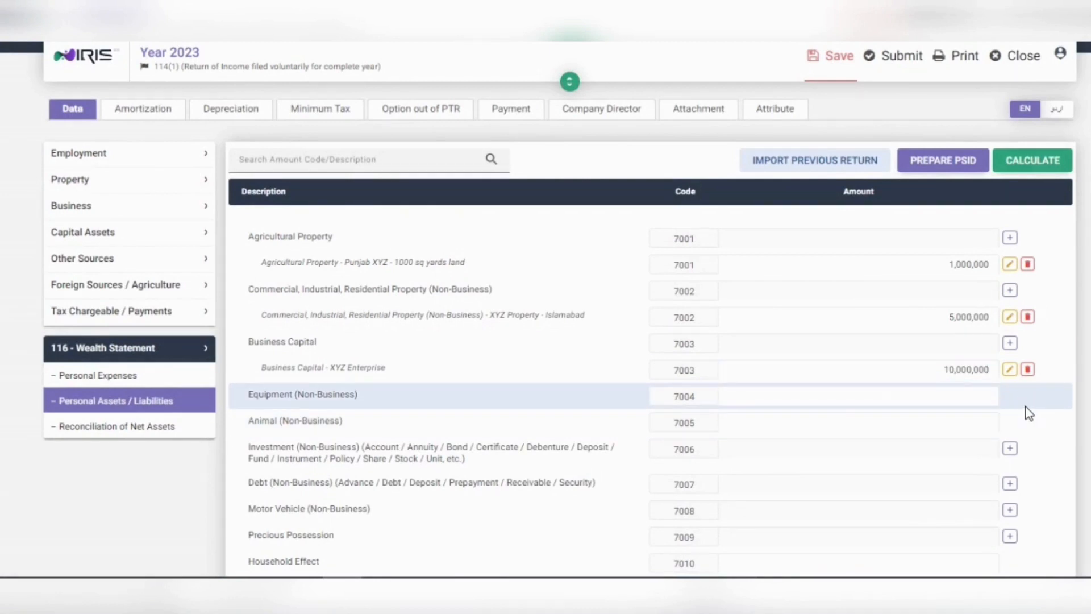
Step: Enter 250,000 for Equipment (Non-Business) and 60,000 for Animal (Non-Business)
left_click(970, 400)
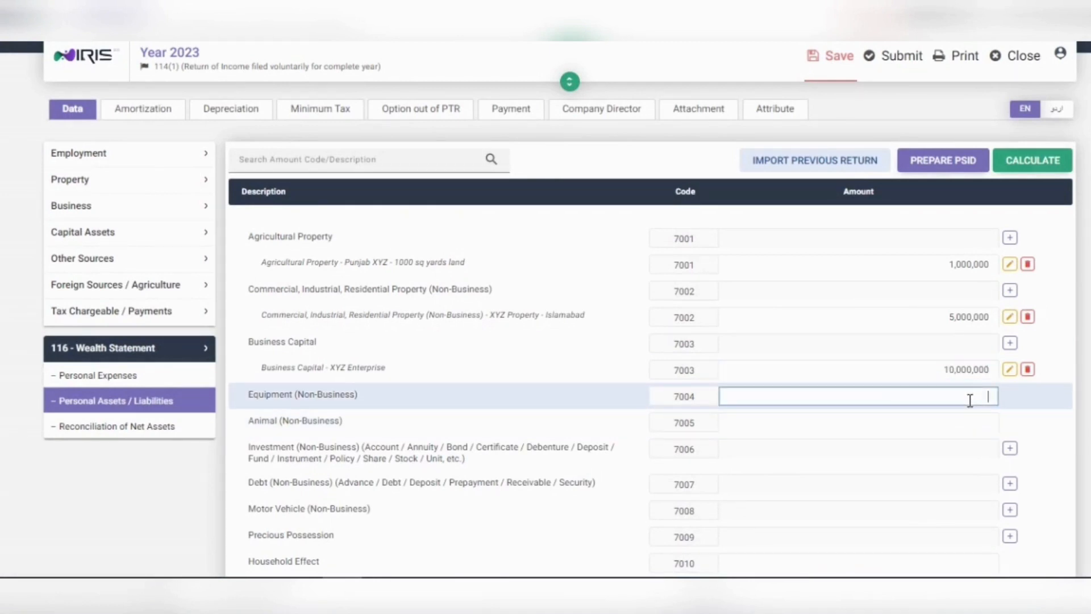
type("250,000")
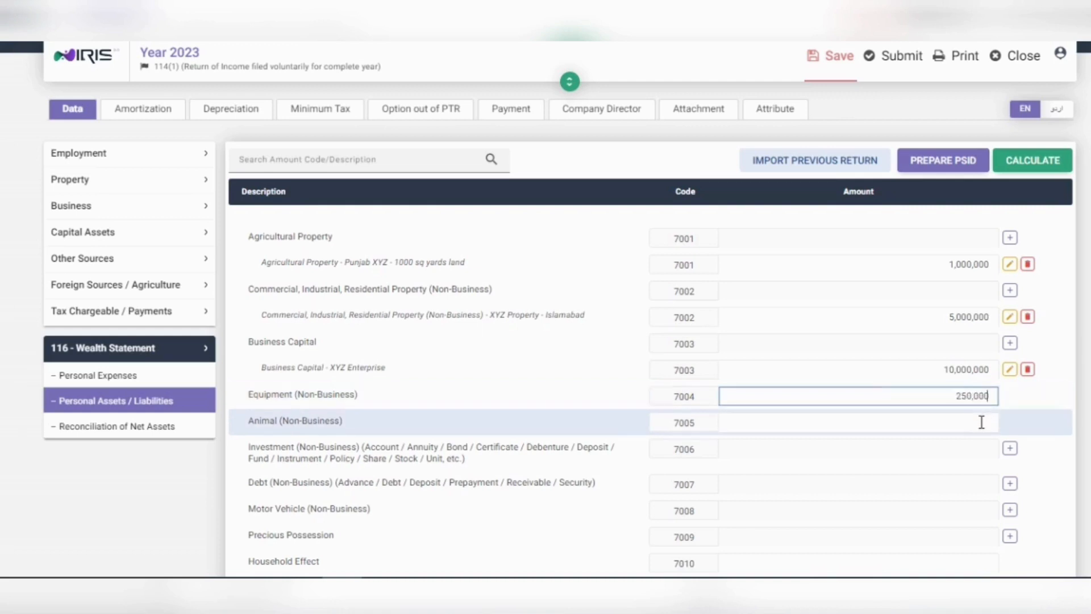
left_click(978, 427)
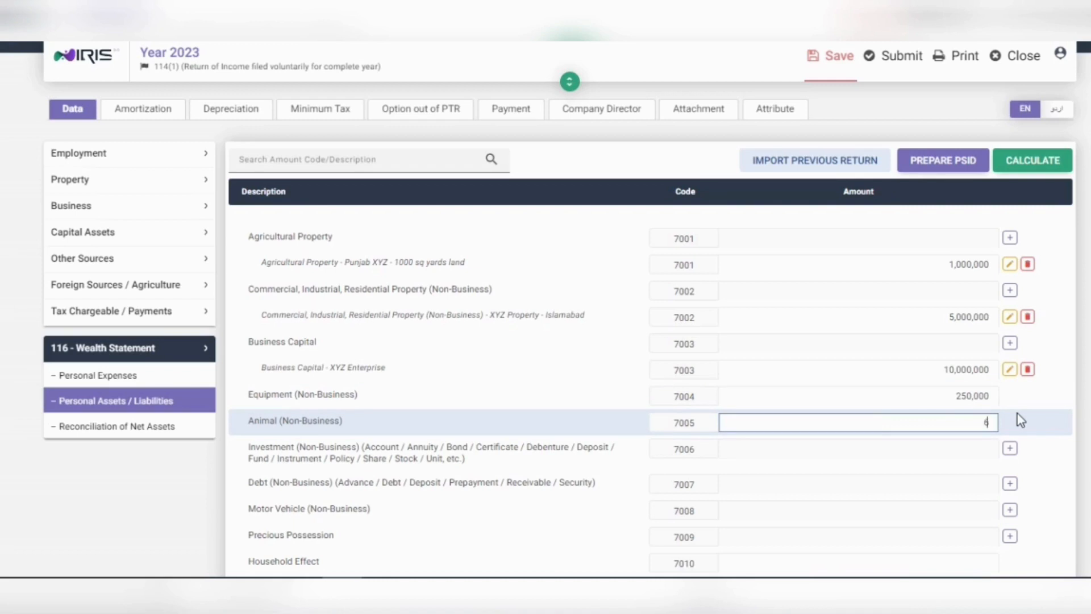
type("600")
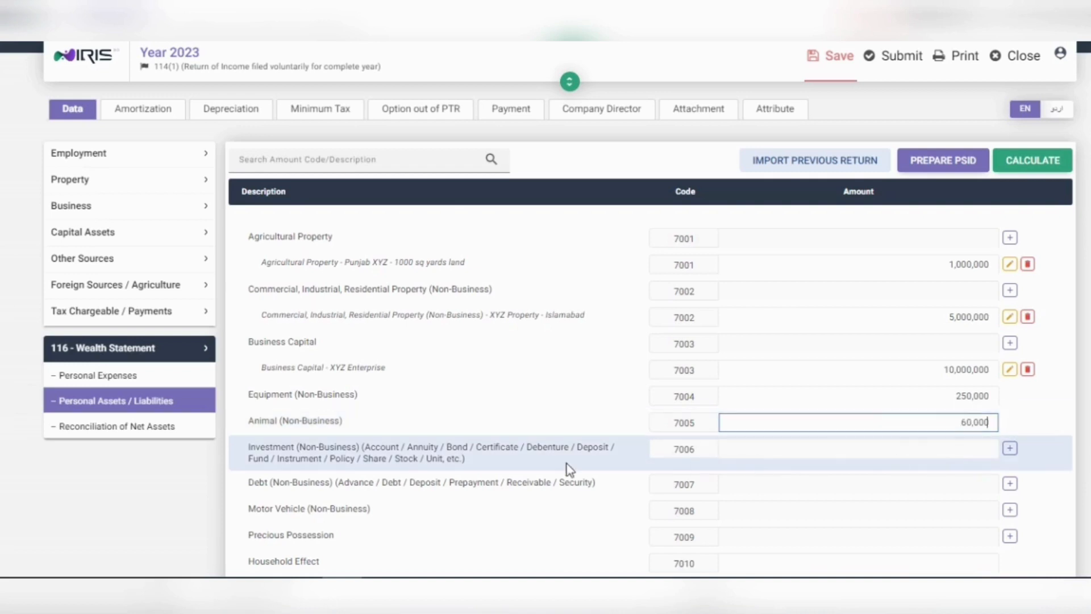
left_click(517, 450)
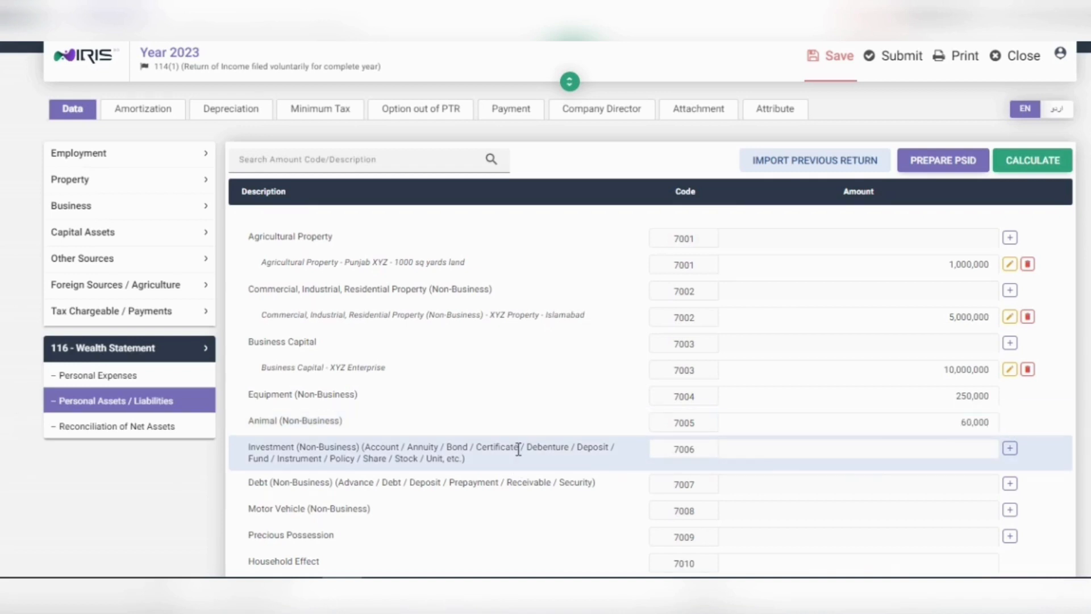
Step: Add a 7006 investment with the account IBAN and 'Savings account - XYZ Bank', valued 500,000
left_click(1009, 450)
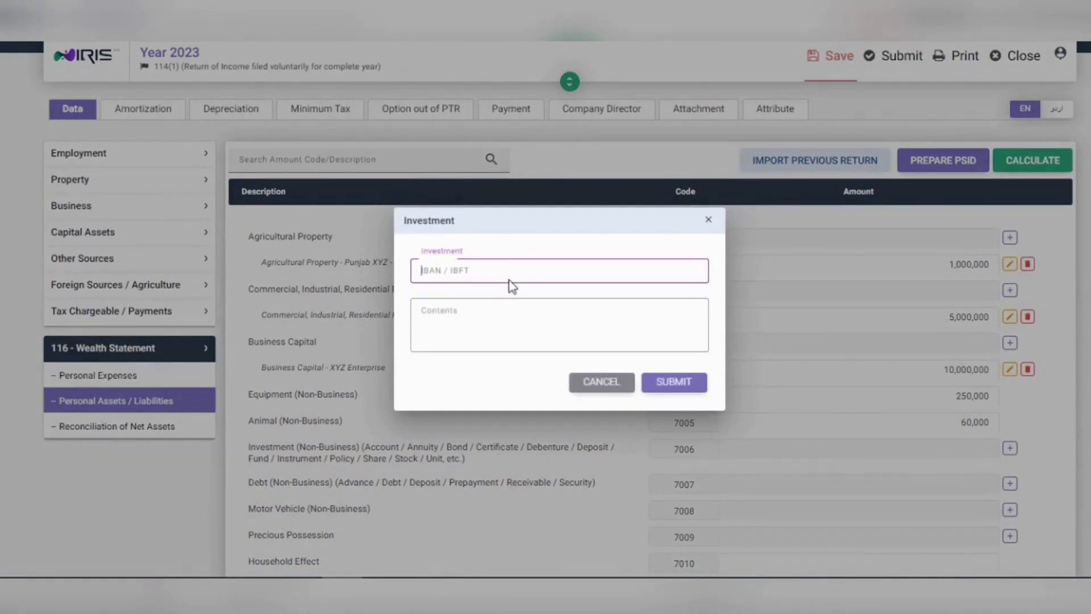
left_click(511, 310)
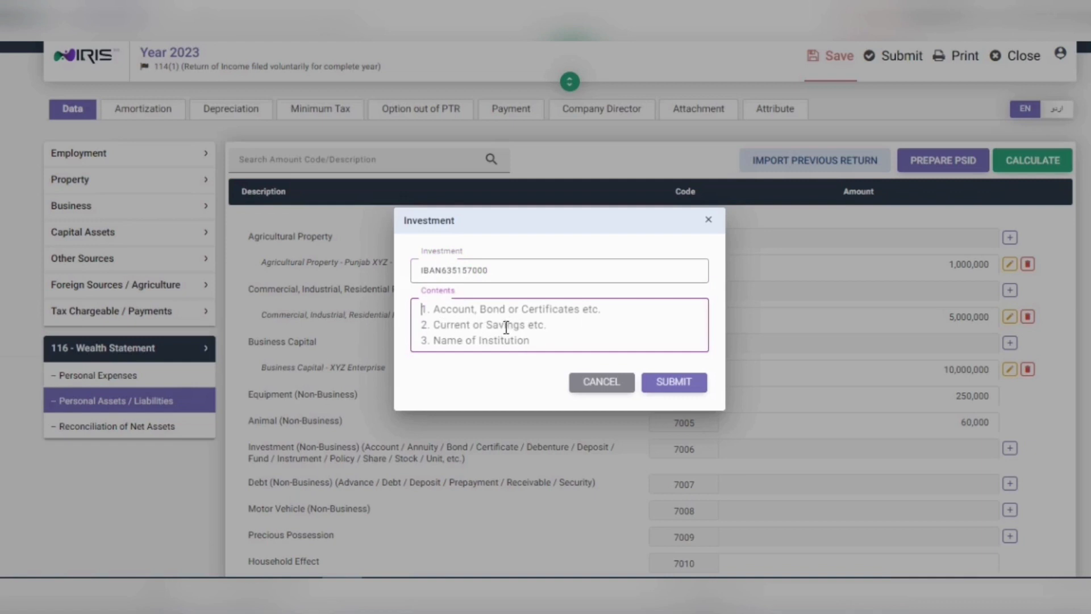
type("SAvings")
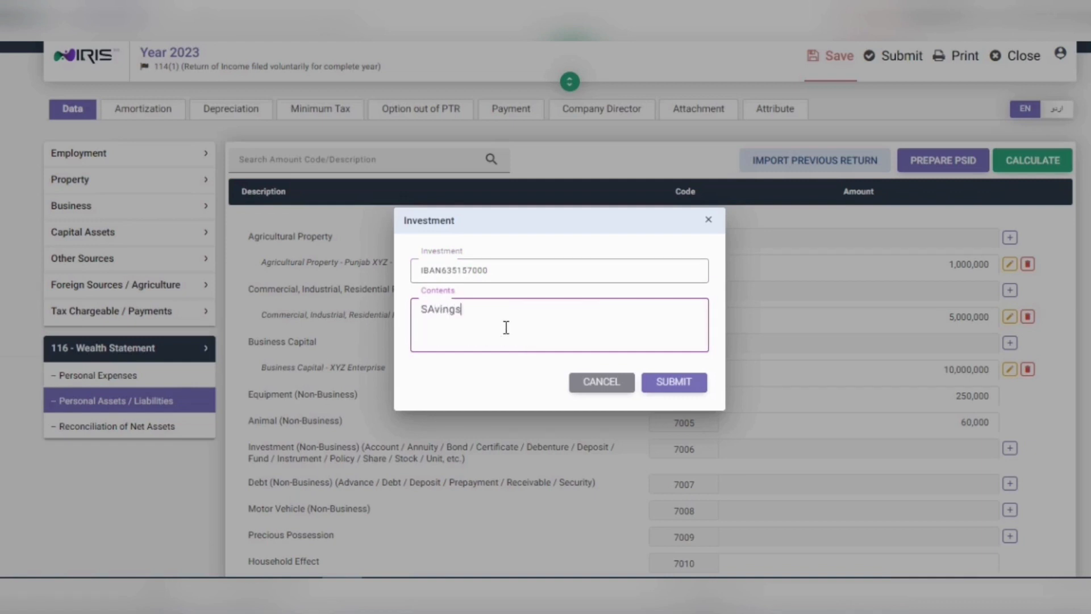
key("BackSpace")
key("BackSpace")
key("BackSpace")
key("BackSpace")
key("BackSpace")
type("avings account - XYZ Bank")
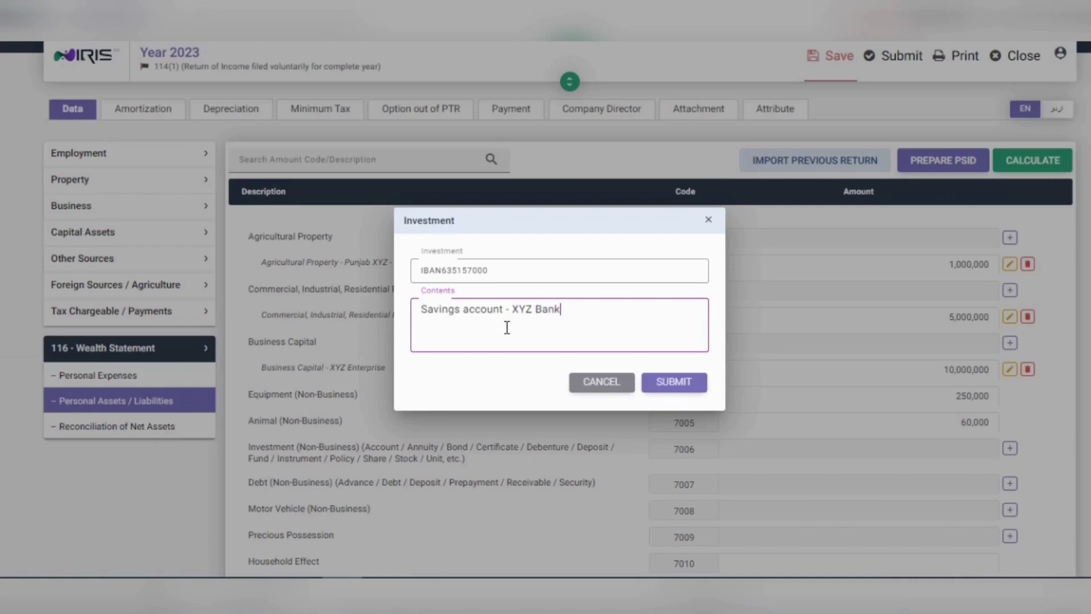
left_click(674, 382)
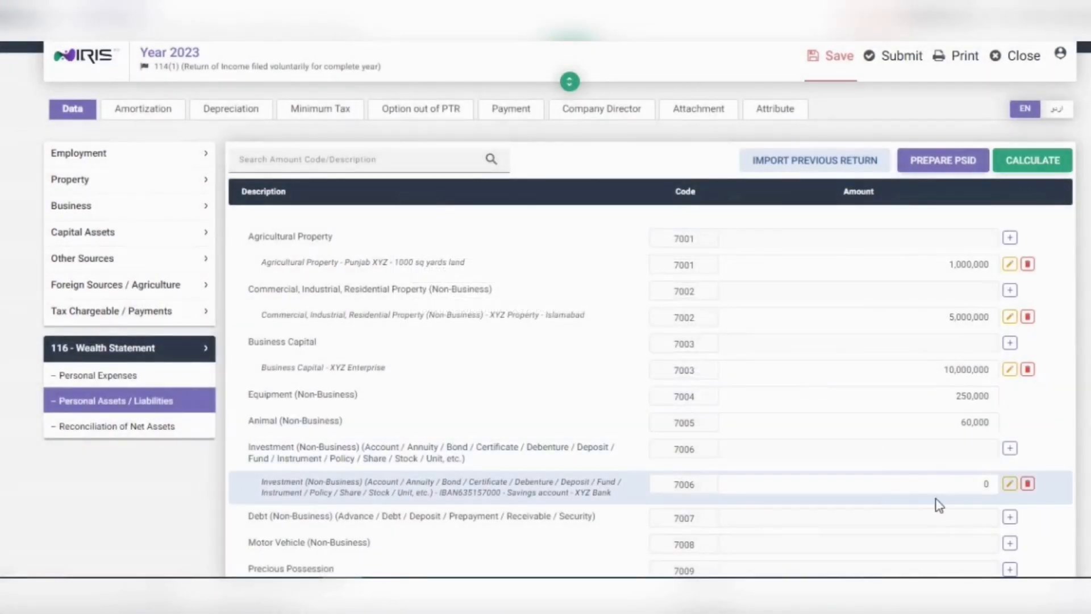
left_click(949, 486)
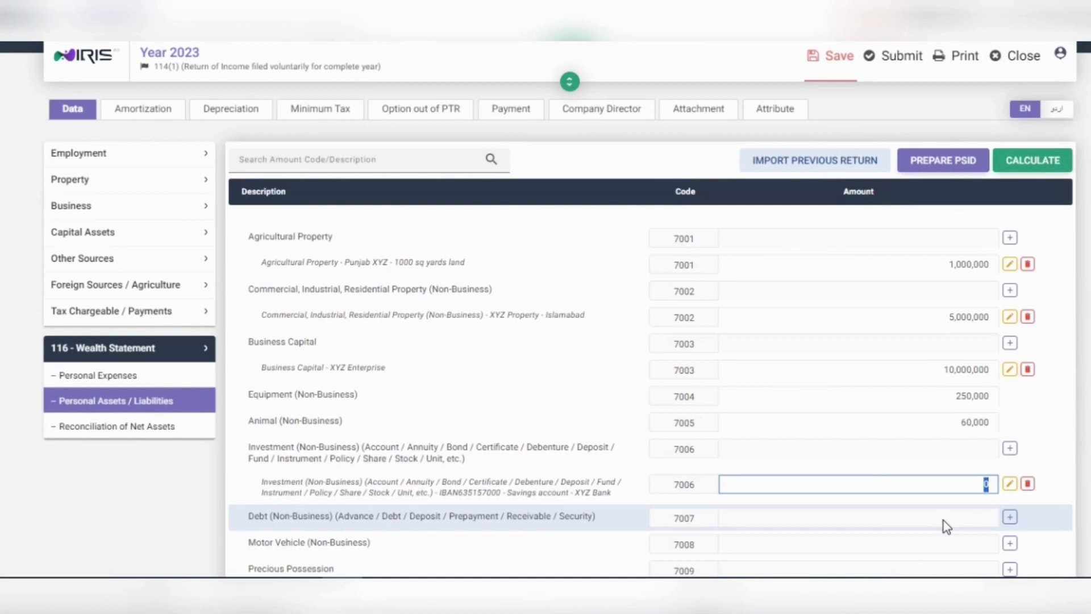
type("5")
type("00")
left_click(943, 520)
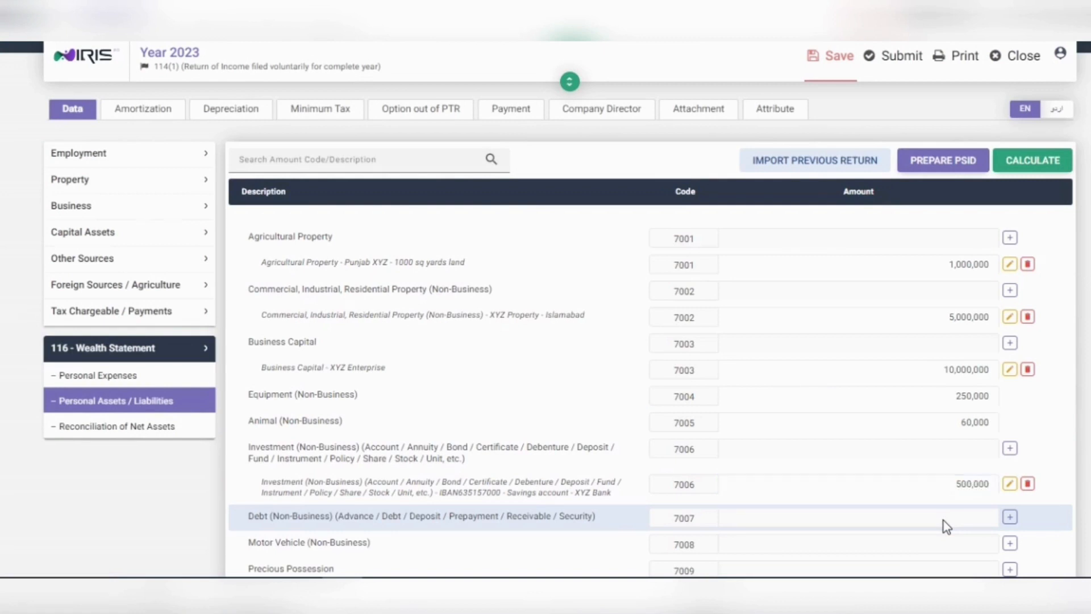
scroll(511, 500, "down", 2)
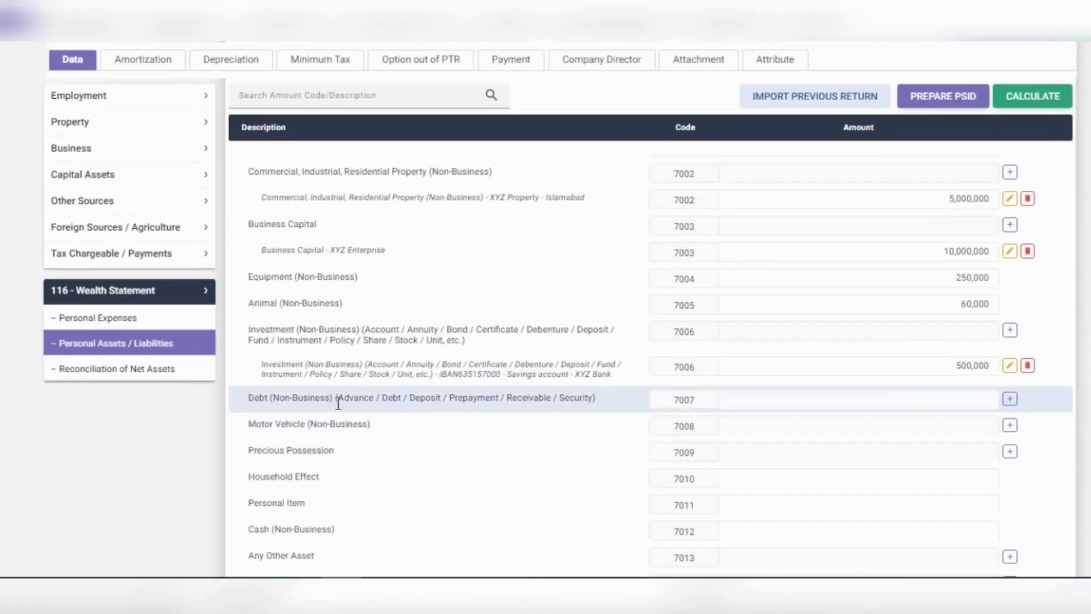
Step: Add a Debt (Non-Business) 7007 entry with the debtor's CNIC and name, amount 100,000
left_click(1010, 399)
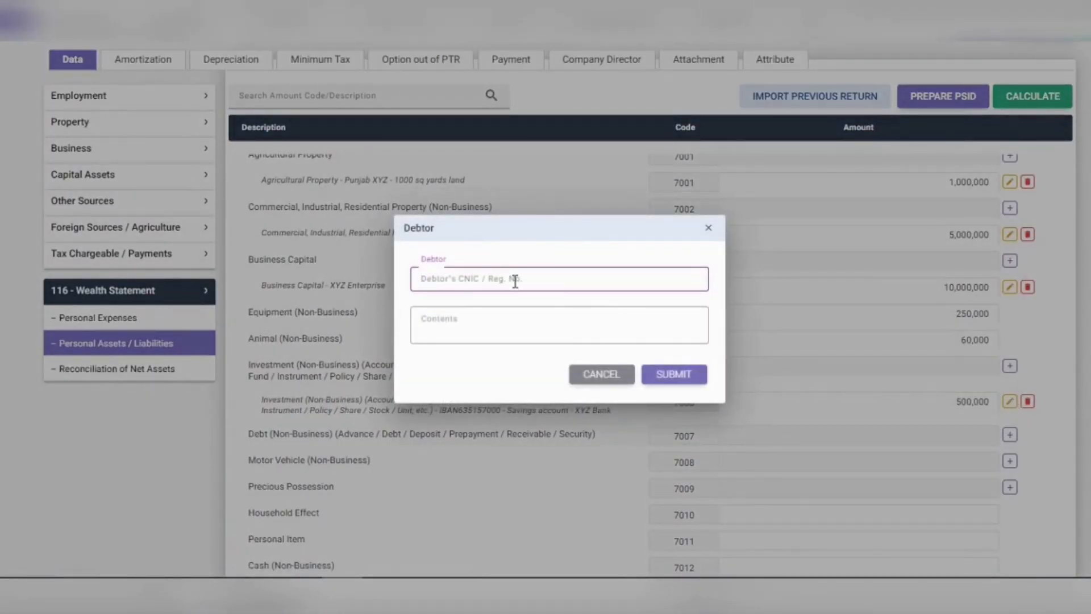
left_click(507, 313)
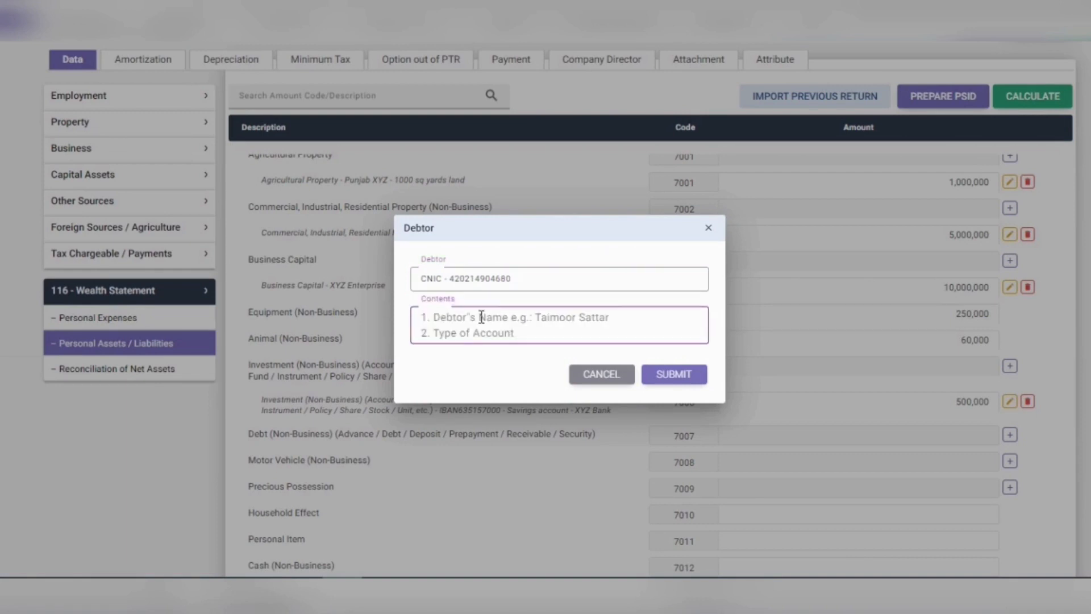
type("Faraz")
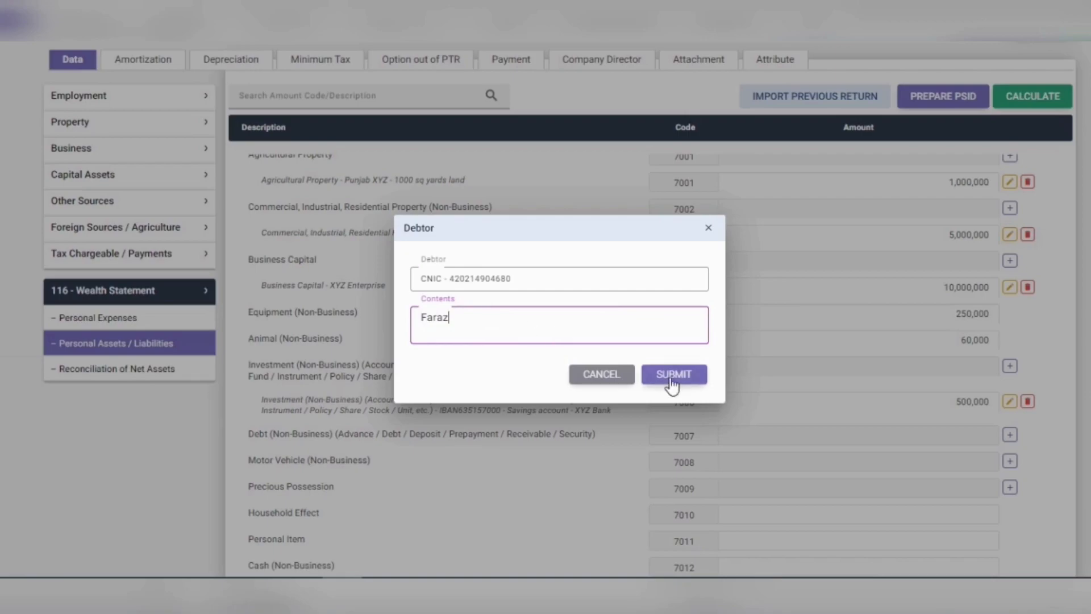
left_click(672, 373)
left_click(989, 426)
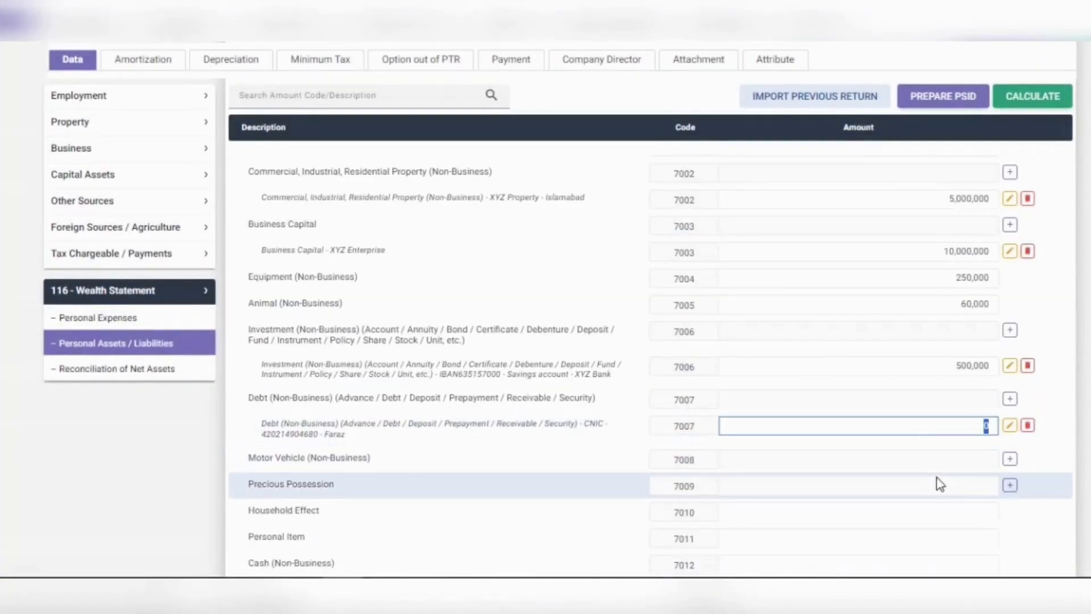
type("1000000")
left_click(884, 464)
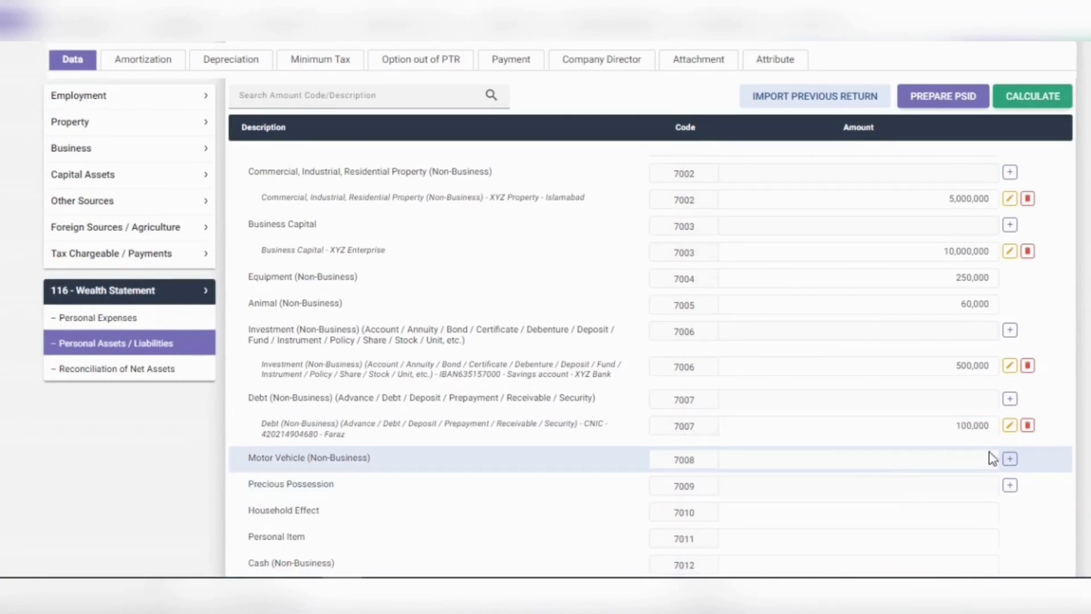
Step: Add a Motor Vehicle (7008) entry with its registration number and description 'CIVIC - HONDA'
left_click(1009, 459)
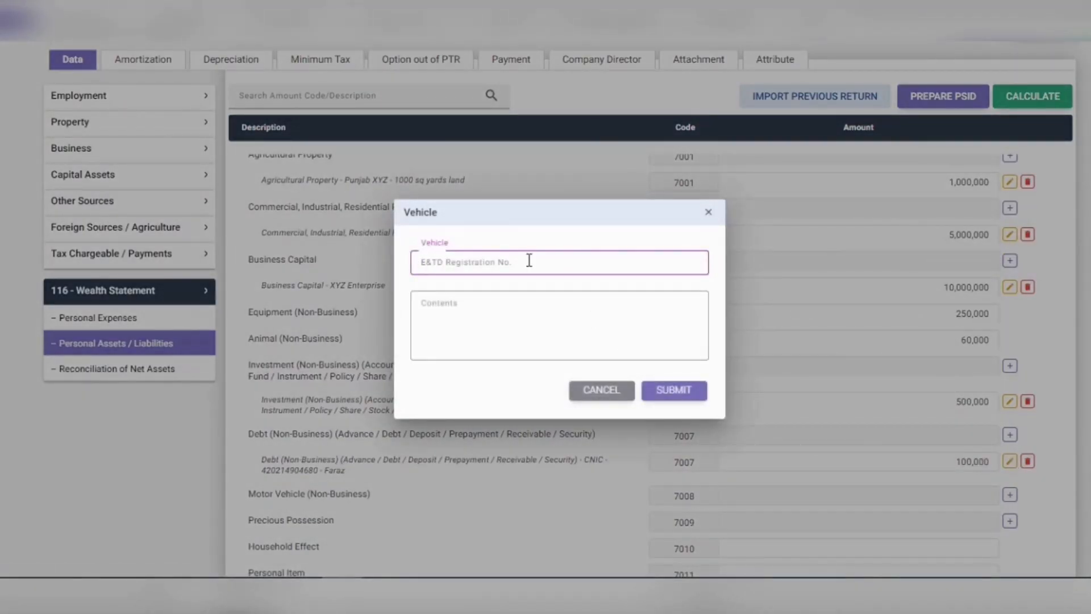
type("XYZ 6902")
left_click(536, 312)
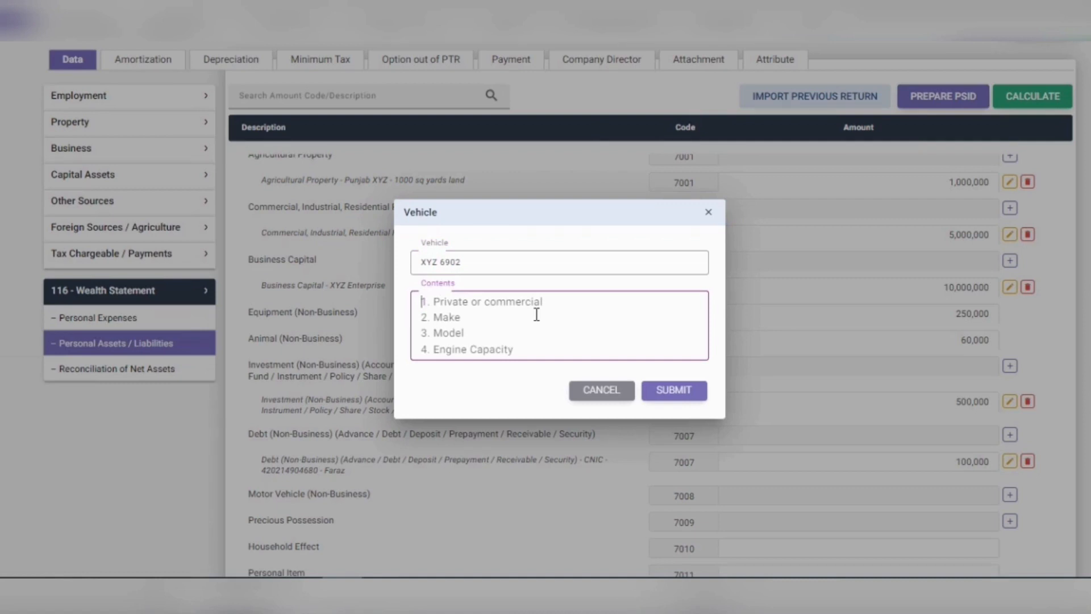
type("CIV")
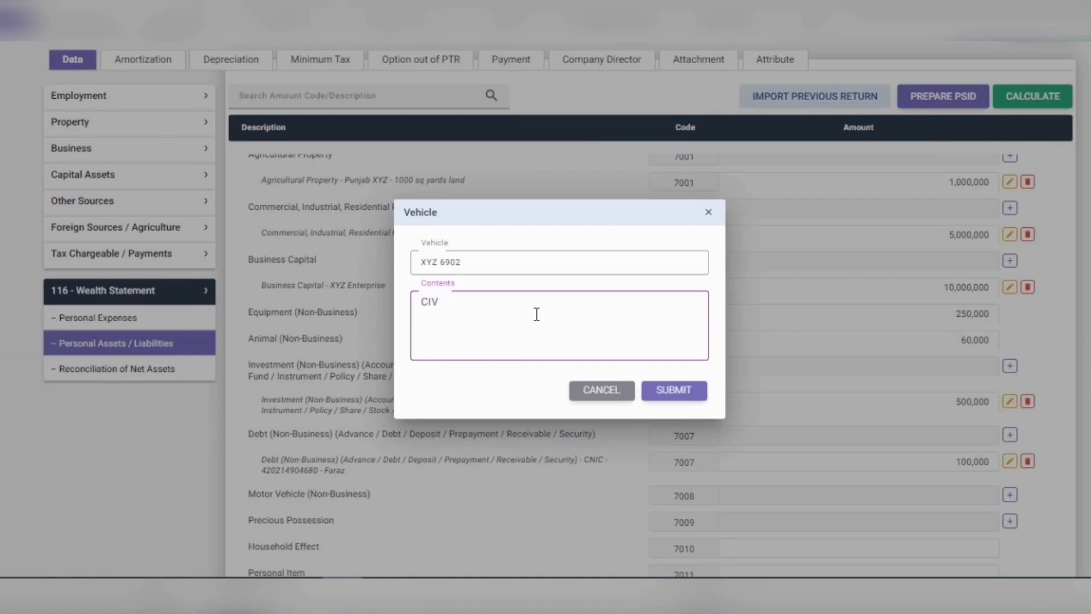
type("IC - HONDA")
left_click(659, 389)
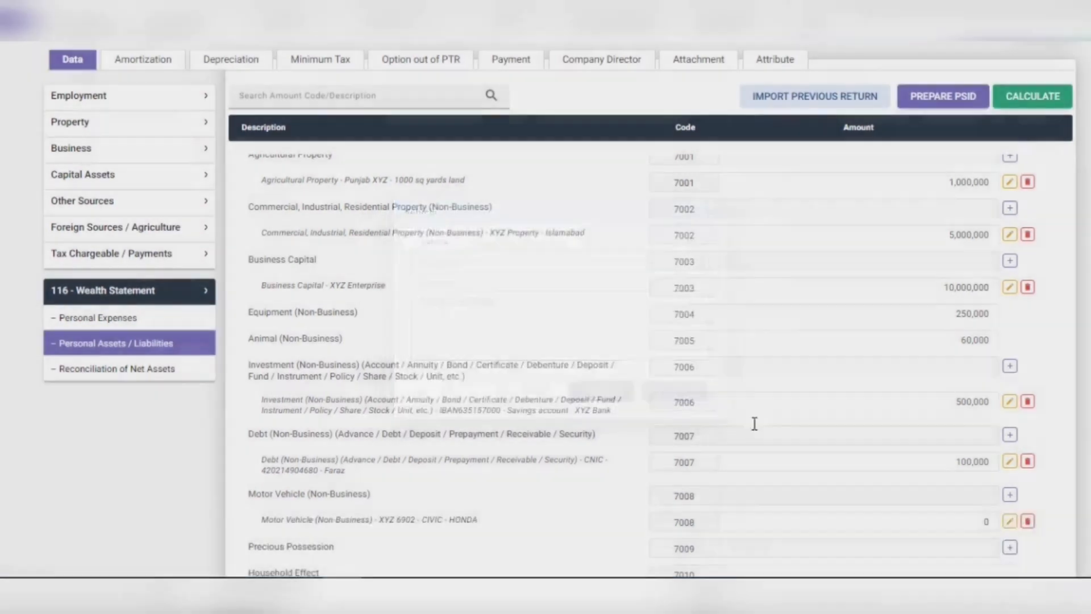
Step: Value the Honda Civic at 1,500,000 and start a new Precious Possession entry
scroll(852, 466, "down", 1)
left_click(946, 488)
double_click(986, 486)
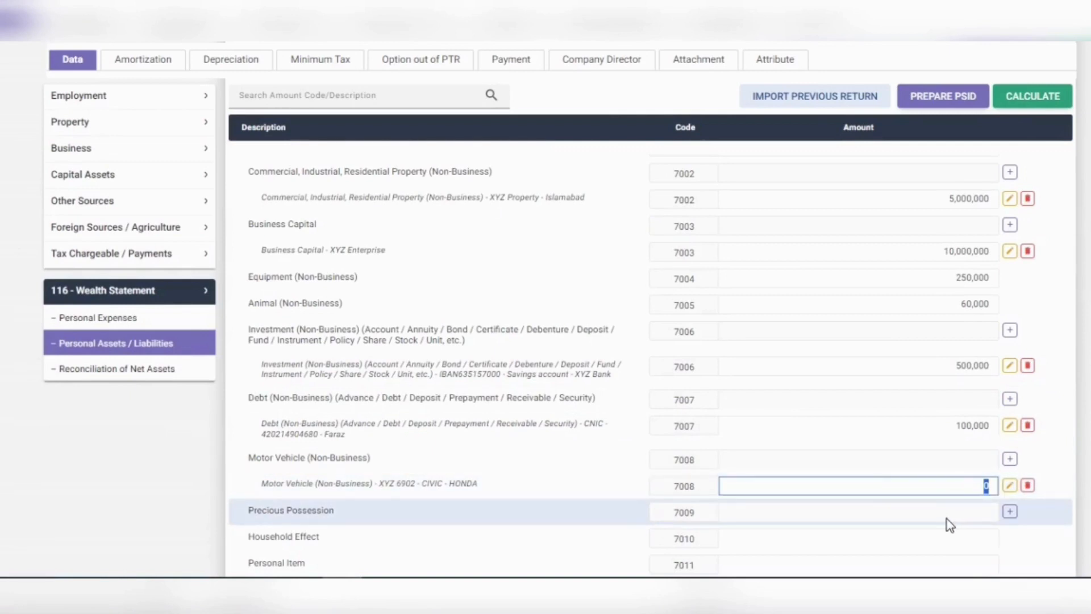
type("1500000")
left_click(950, 524)
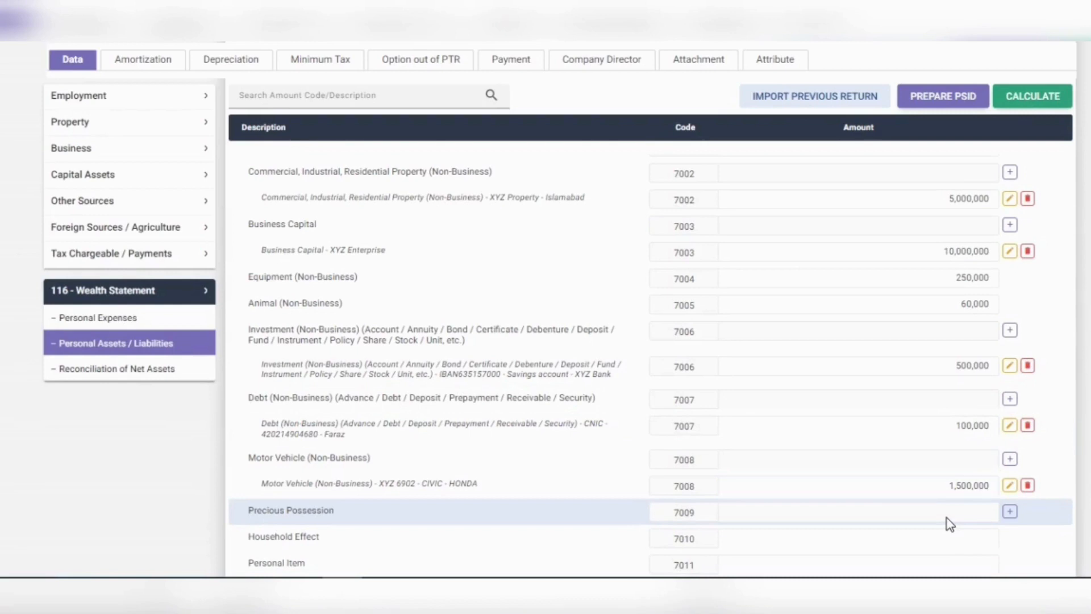
scroll(950, 524, "down", 1)
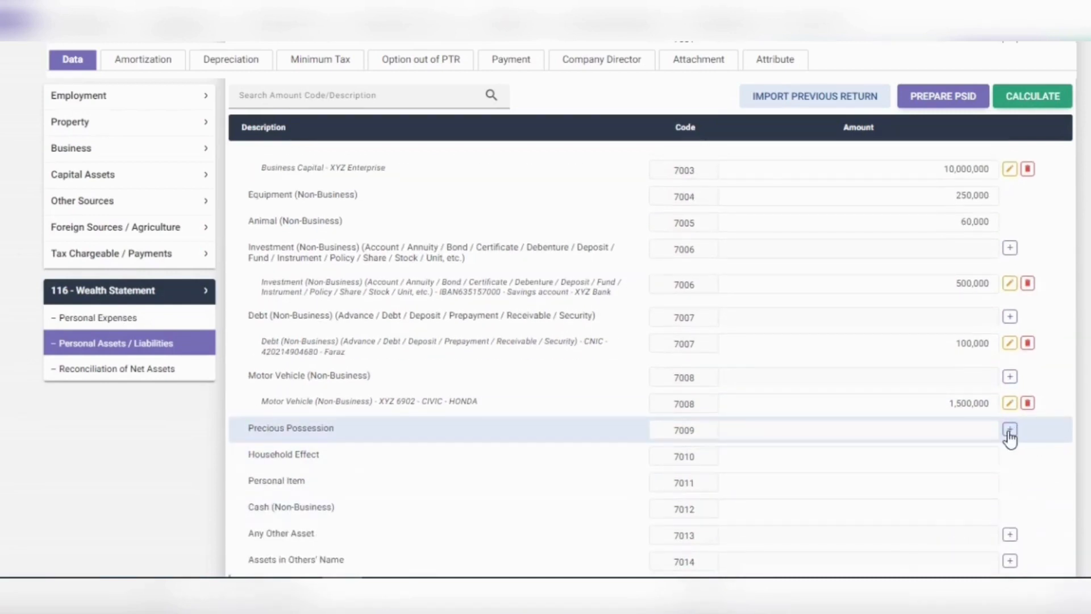
left_click(1010, 431)
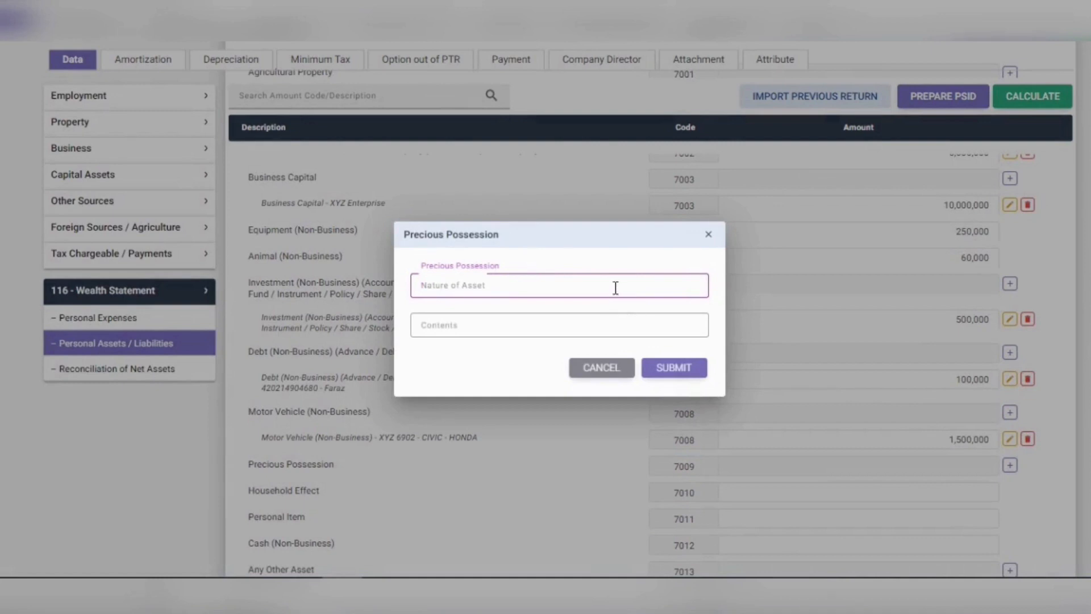
Step: Create a 'Jewelry' – 'Gold' precious possession entry (7009) and set its amount to 600,000
type("J")
type("ew")
type("wl")
type("elry")
left_click(512, 327)
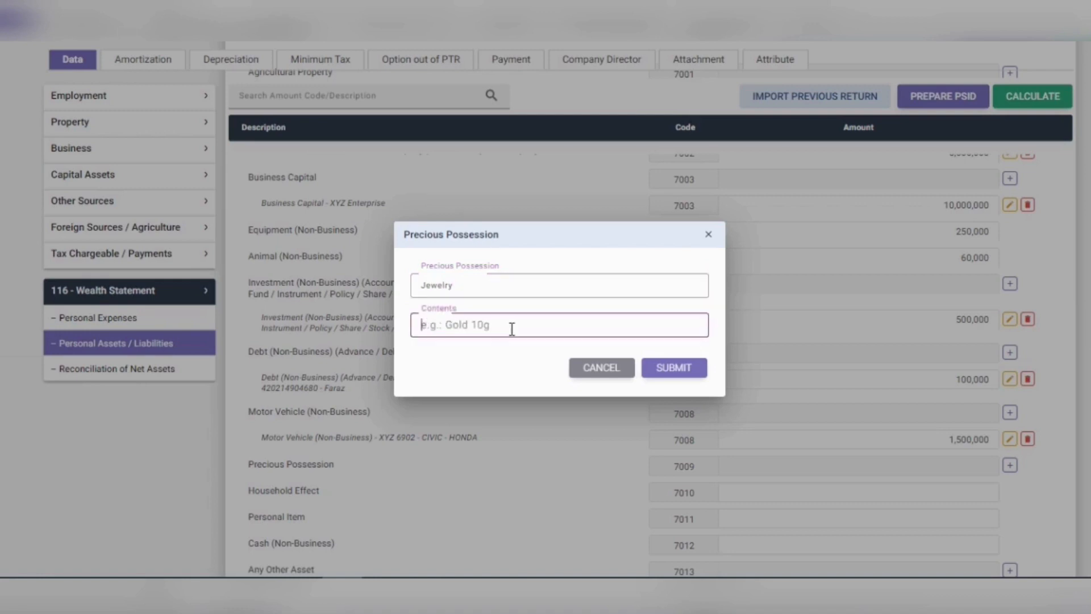
type("Gol")
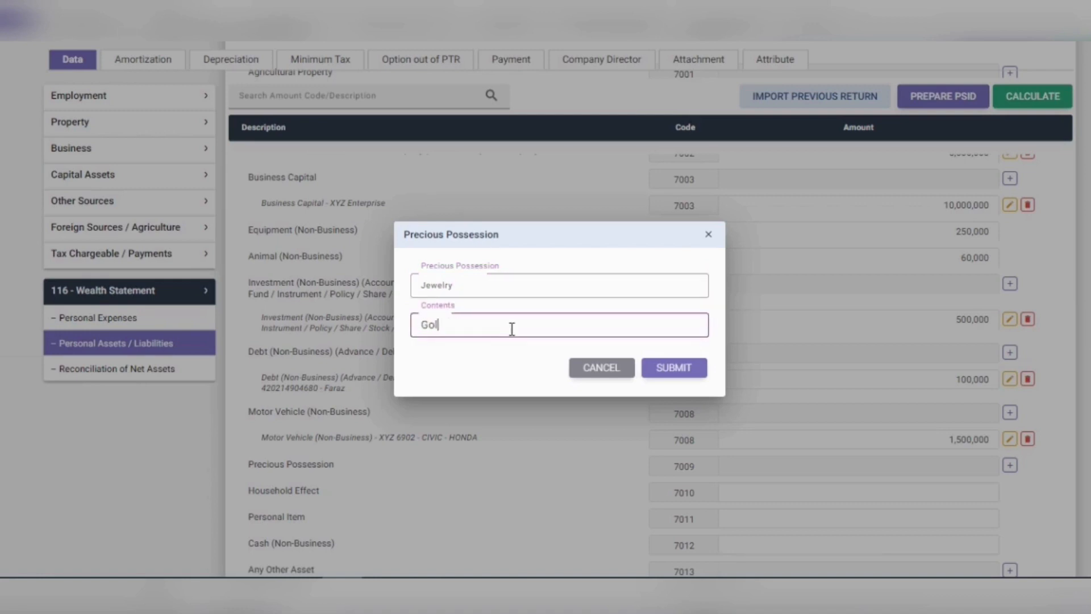
type("d")
left_click(674, 369)
left_click_drag(956, 469, 984, 455)
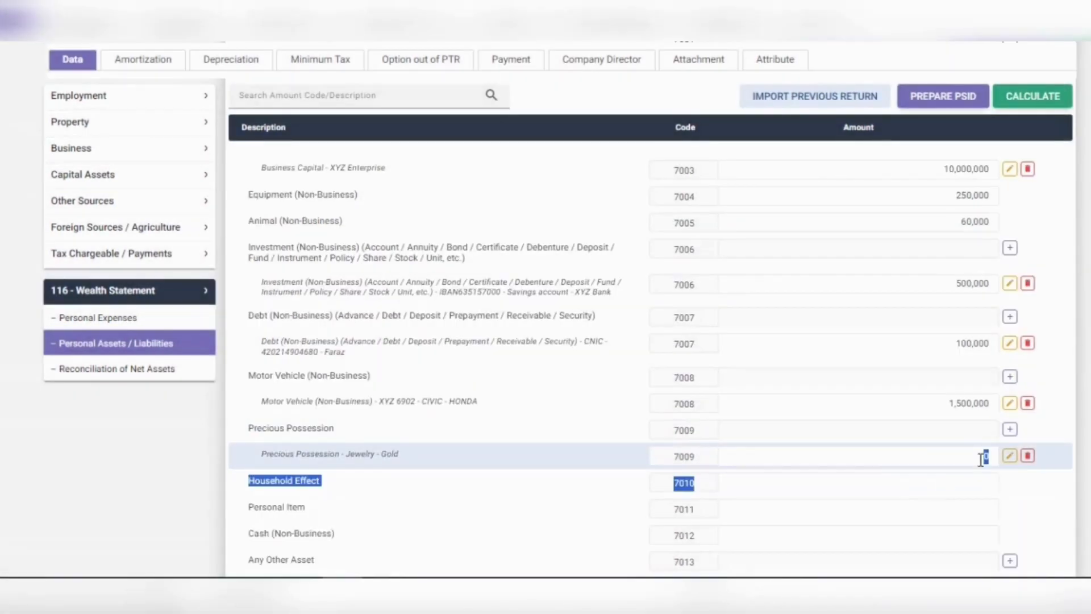
left_click(982, 453)
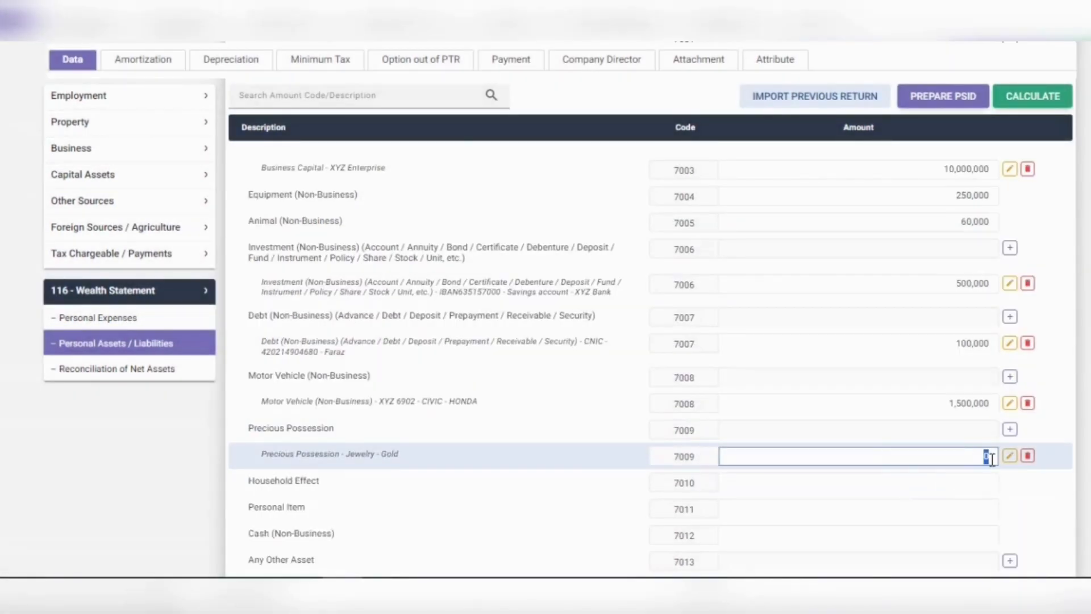
type("600,000")
left_click(878, 478)
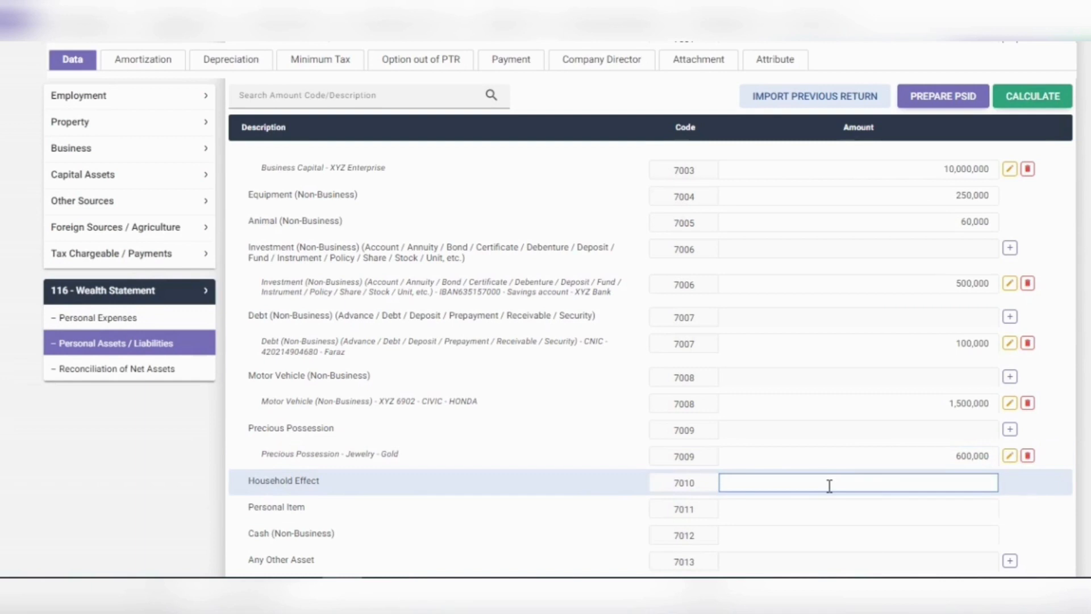
Step: Enter Household Effect 2,000,000, Personal Item 200,000 and Cash (Non-Business) 70,000
type("2000000")
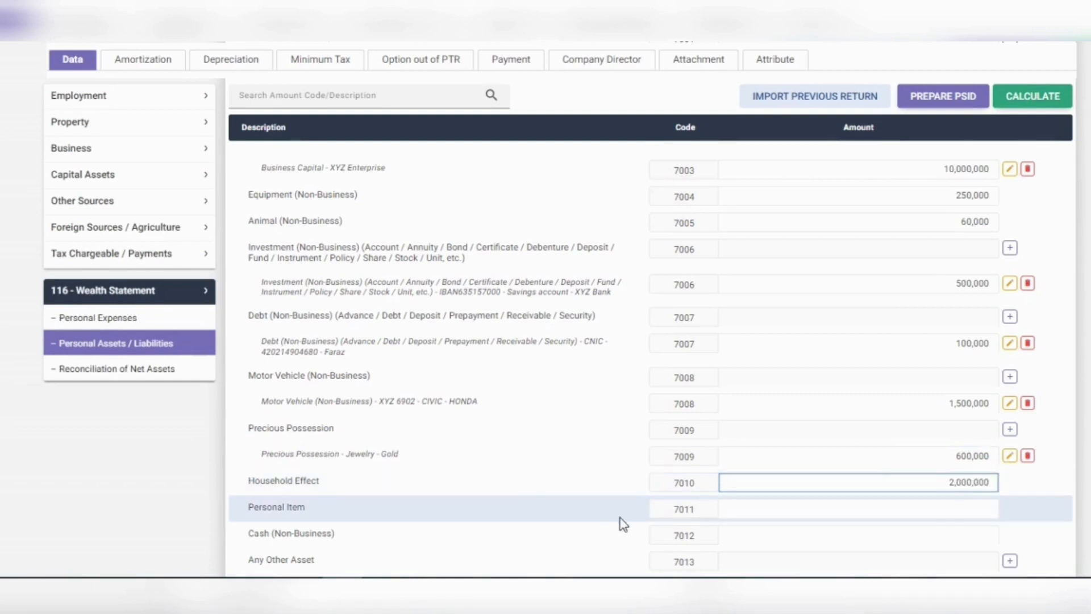
left_click(802, 506)
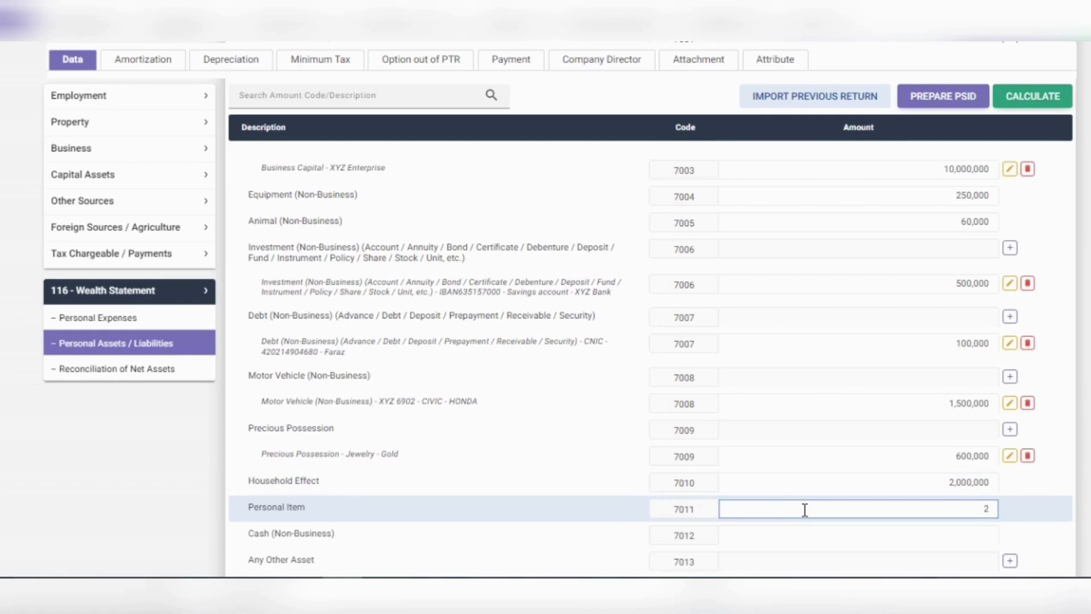
type("200,000")
scroll(804, 509, "down", 2)
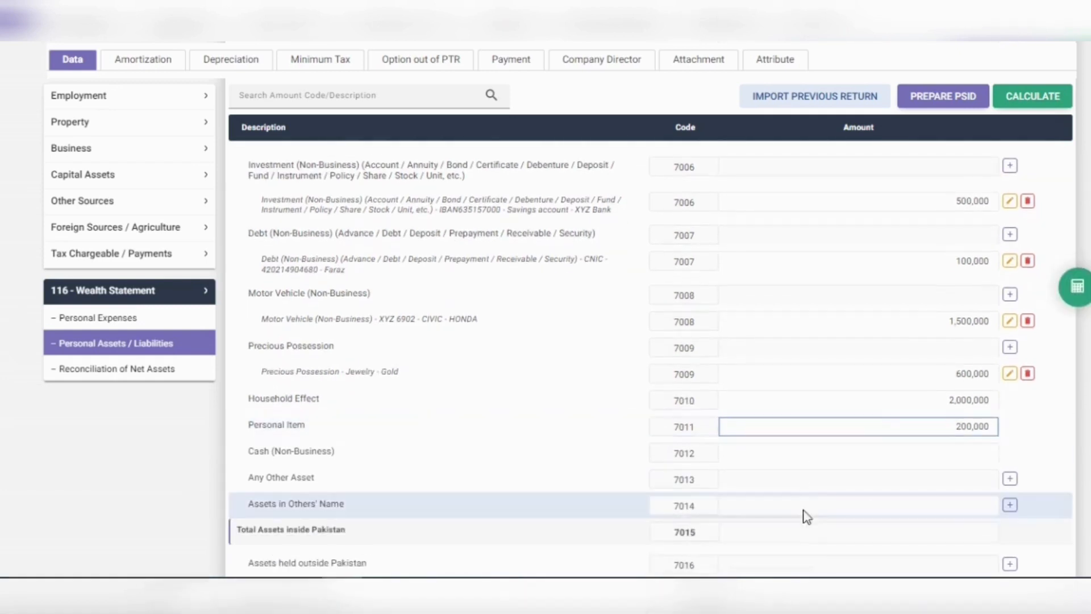
left_click(962, 455)
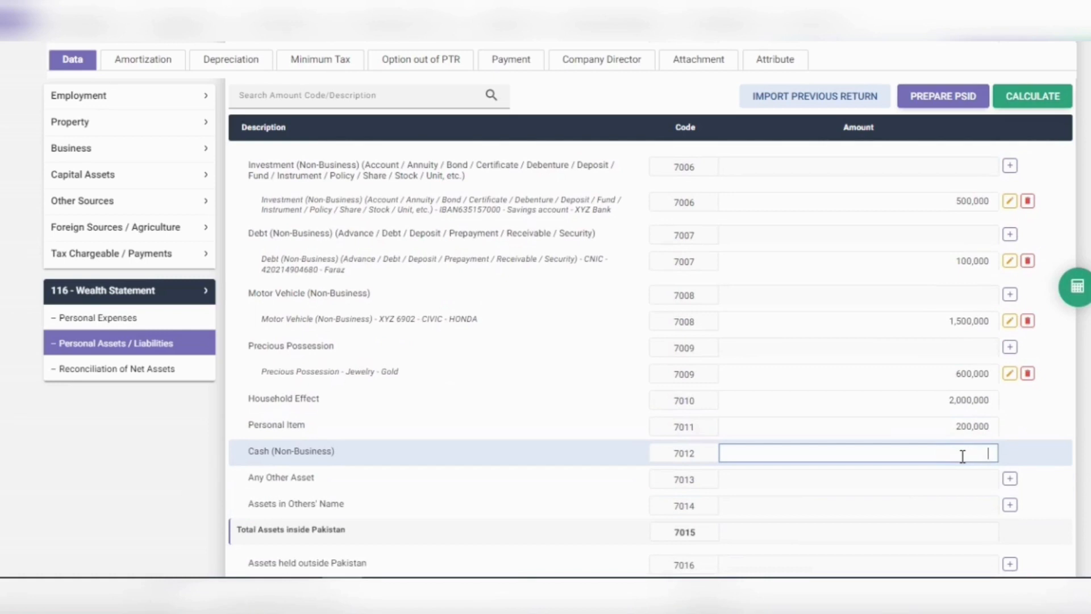
type("7,000")
left_click(742, 487)
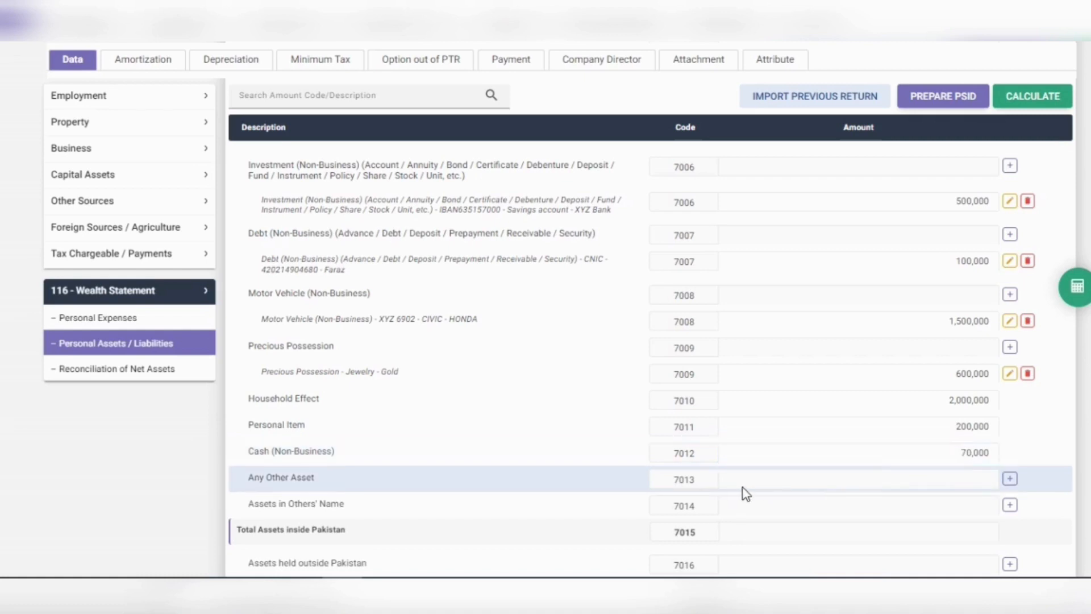
Step: Create the 'other asset' entry under Any Other Asset (7013) with an amount of 150,000
left_click(1014, 480)
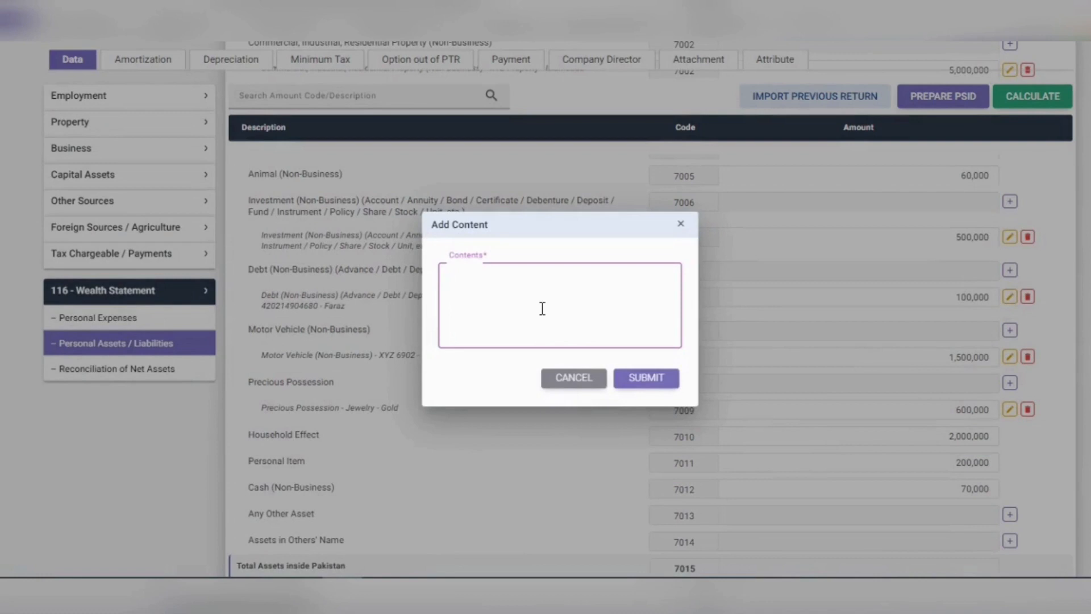
type("other asser")
key("BackSpace")
type("t")
left_click(640, 379)
scroll(938, 453, "down", 1)
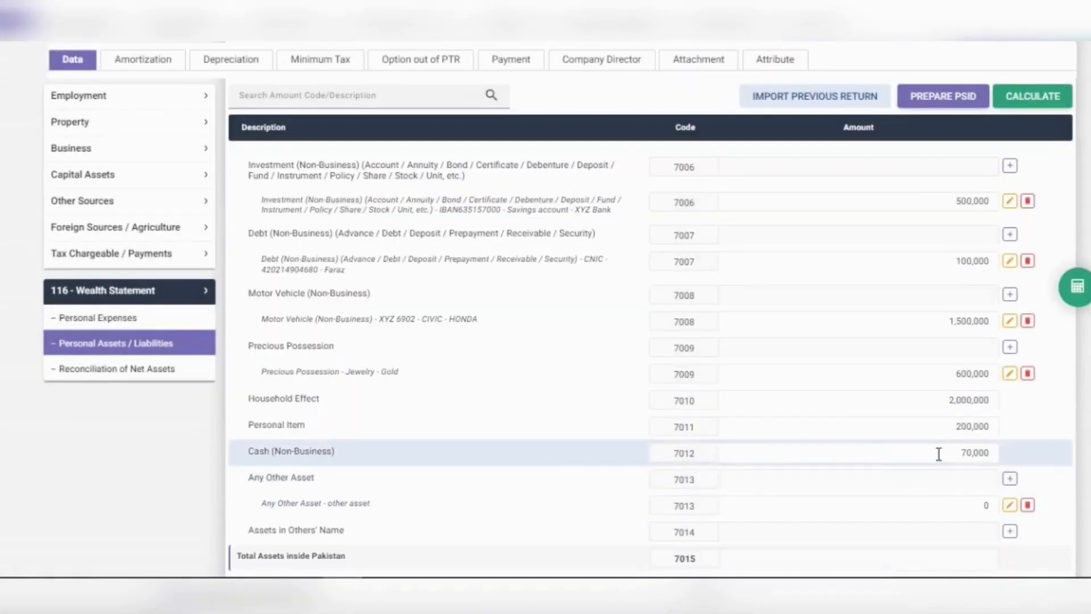
double_click(986, 505)
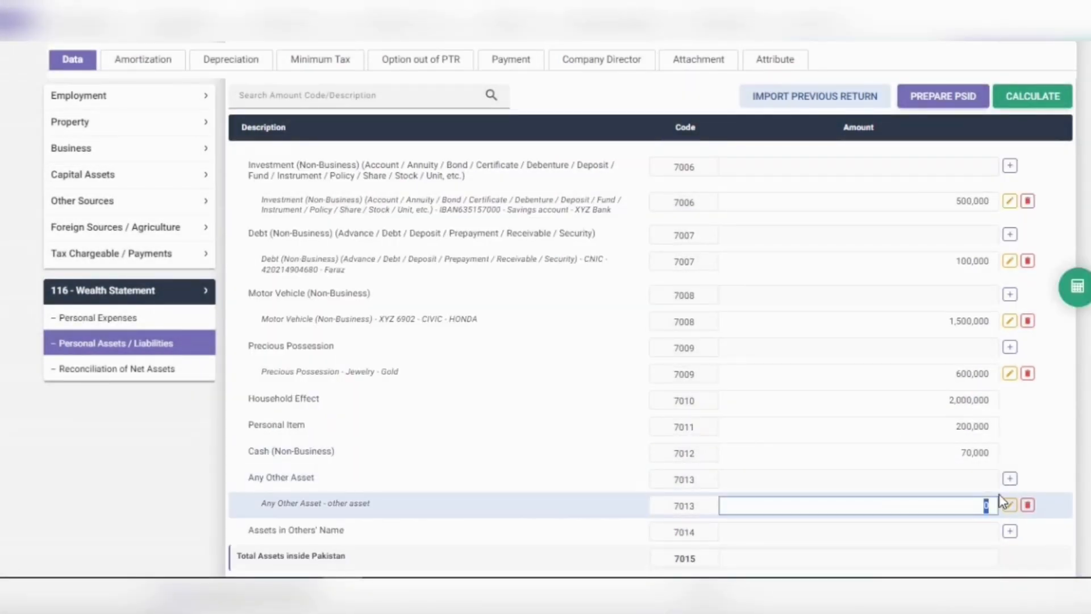
type("1500000")
left_click(985, 530)
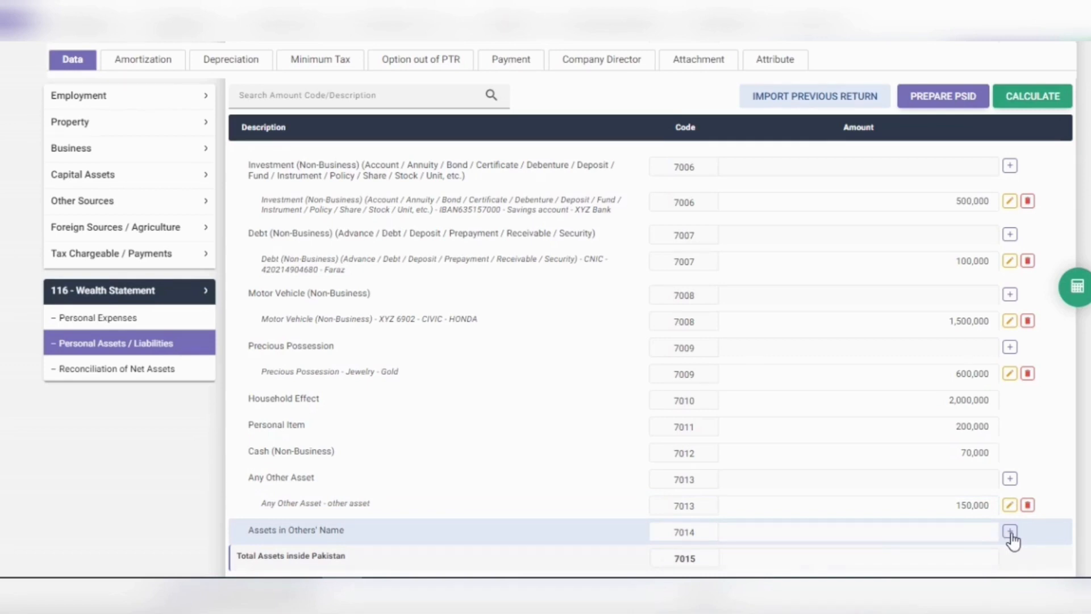
Step: Add a 'property to wife' entry under Assets in Others' Name
left_click(1009, 533)
type("p")
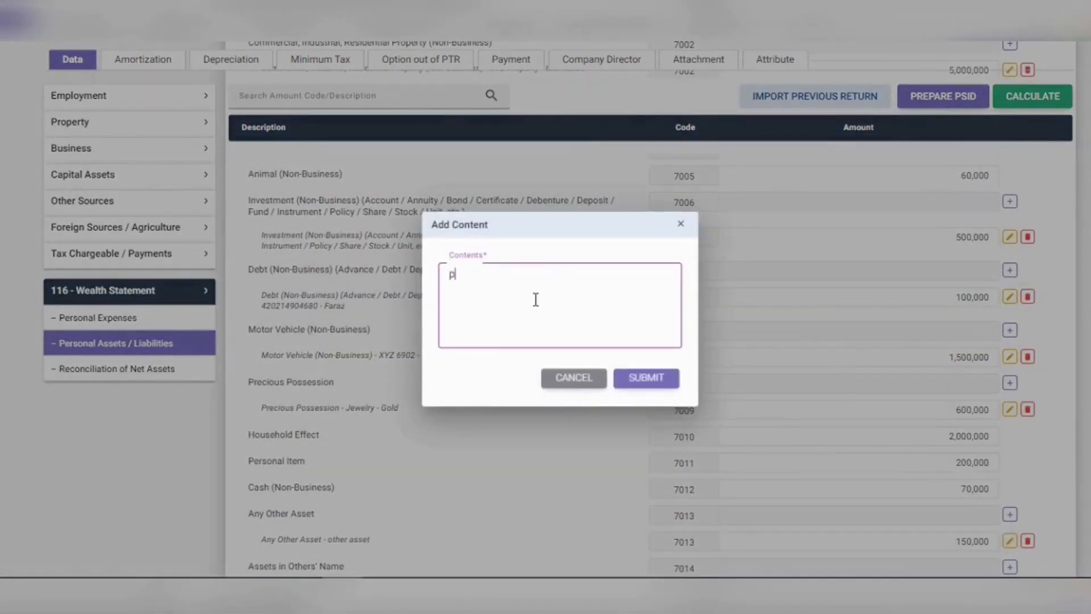
type("roperty to wife")
left_click(647, 377)
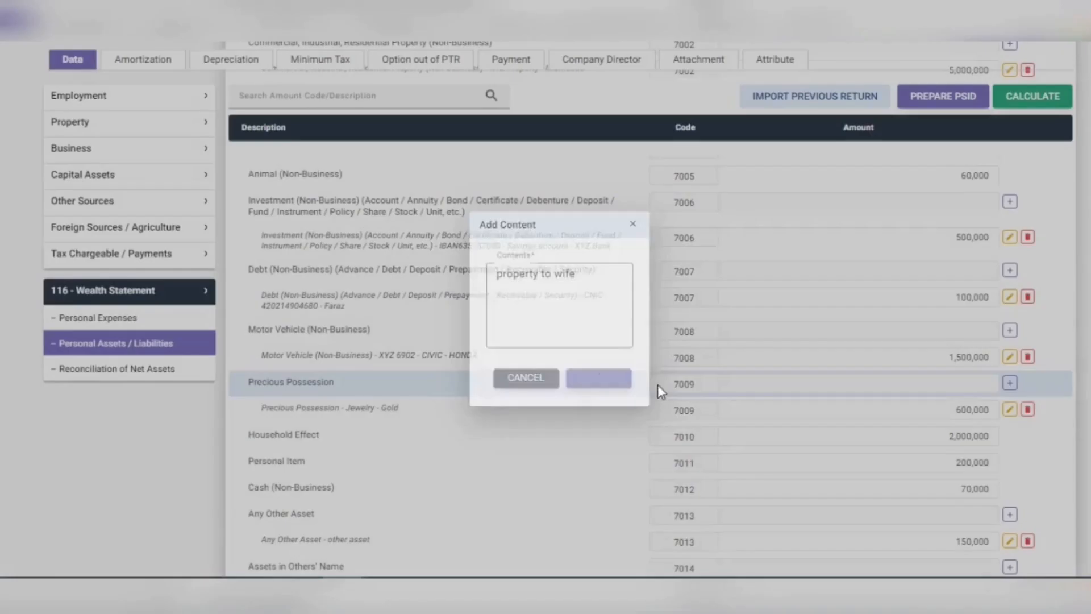
Step: Set the property to wife amount to 300,000 and recalculate Total Assets to 21,730,000
scroll(901, 504, "down", 1)
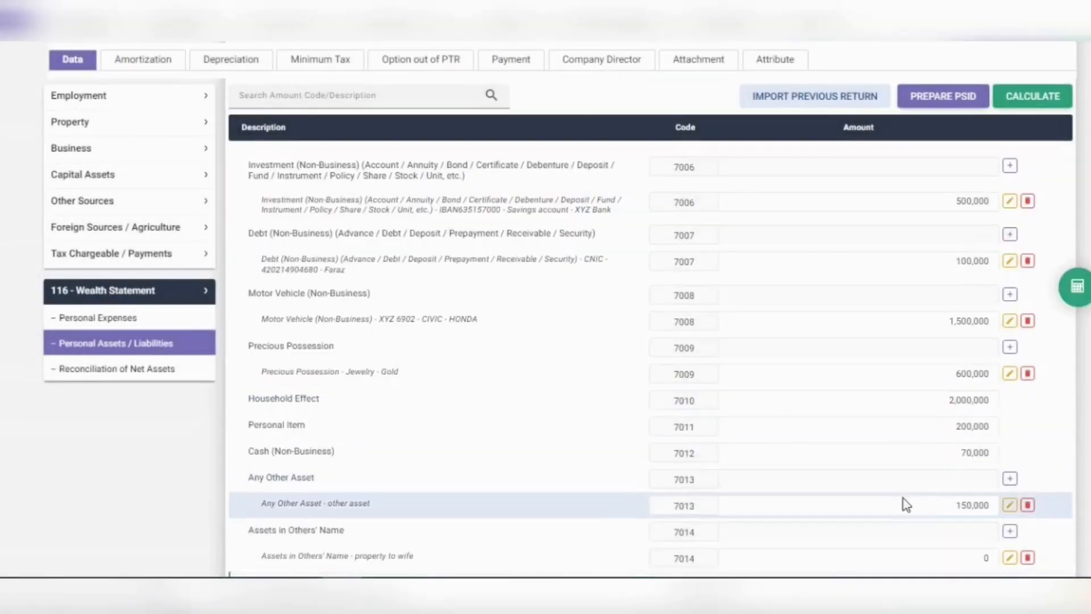
left_click(986, 559)
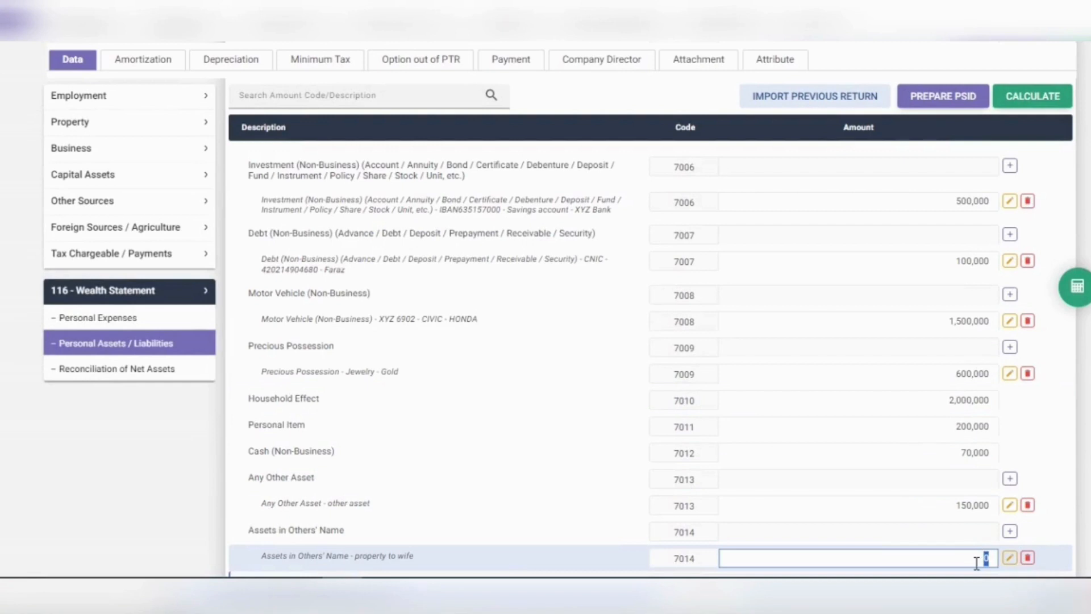
type("300,000")
scroll(731, 487, "down", 3)
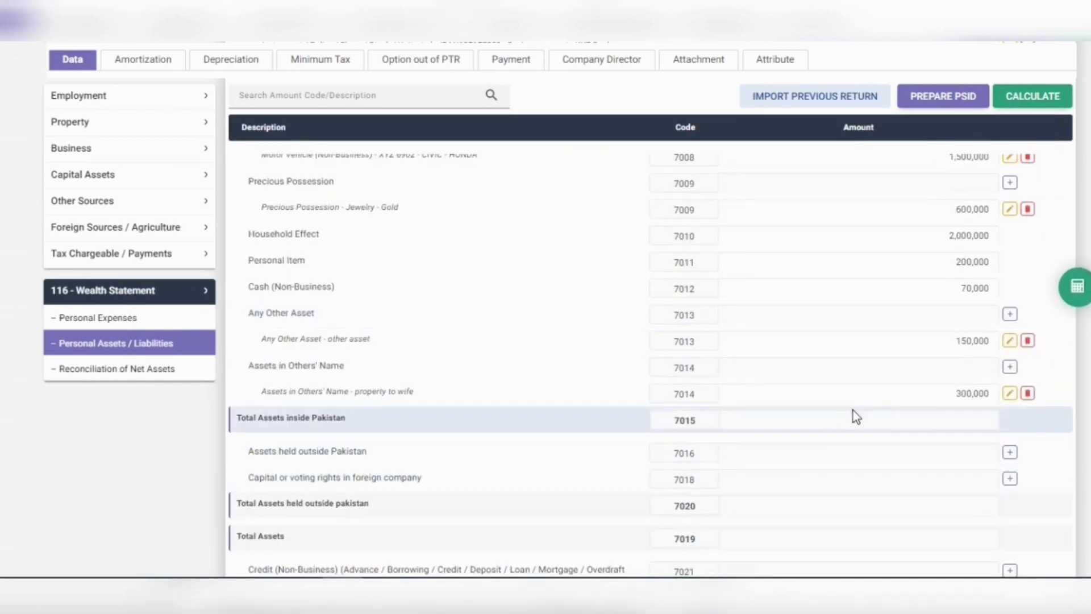
left_click(1019, 105)
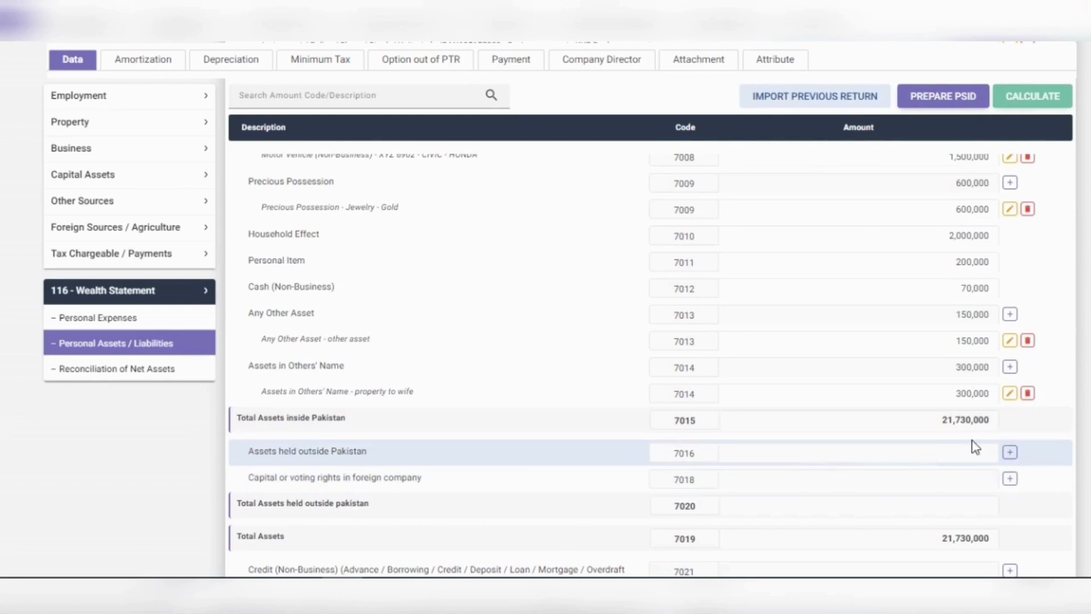
Step: Add a 'Flat' under Assets held outside Pakistan valued at 5,000,000
left_click(1010, 455)
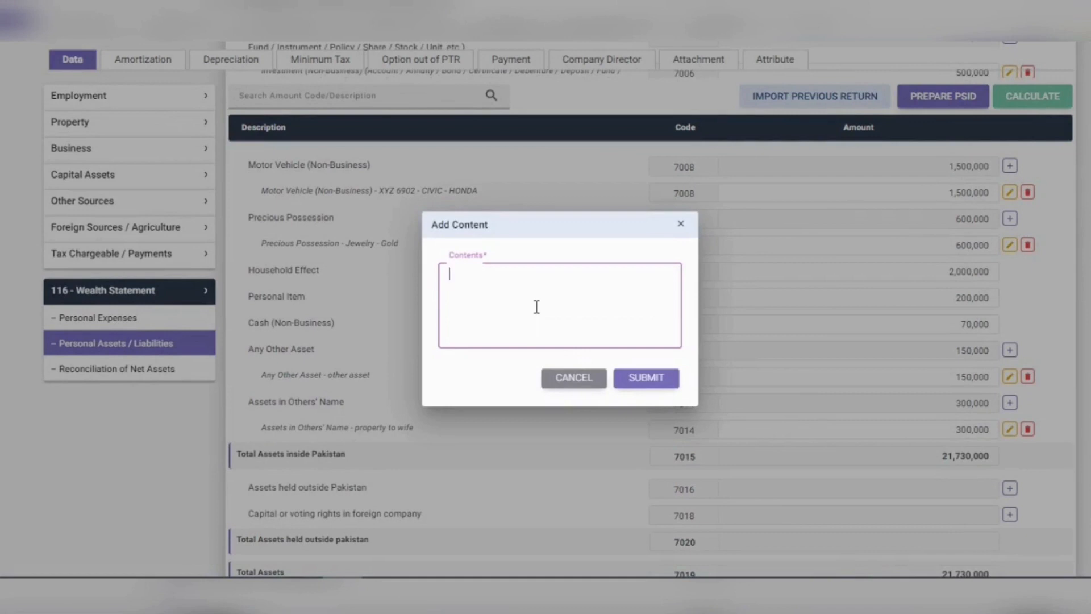
type("Flat")
left_click(642, 378)
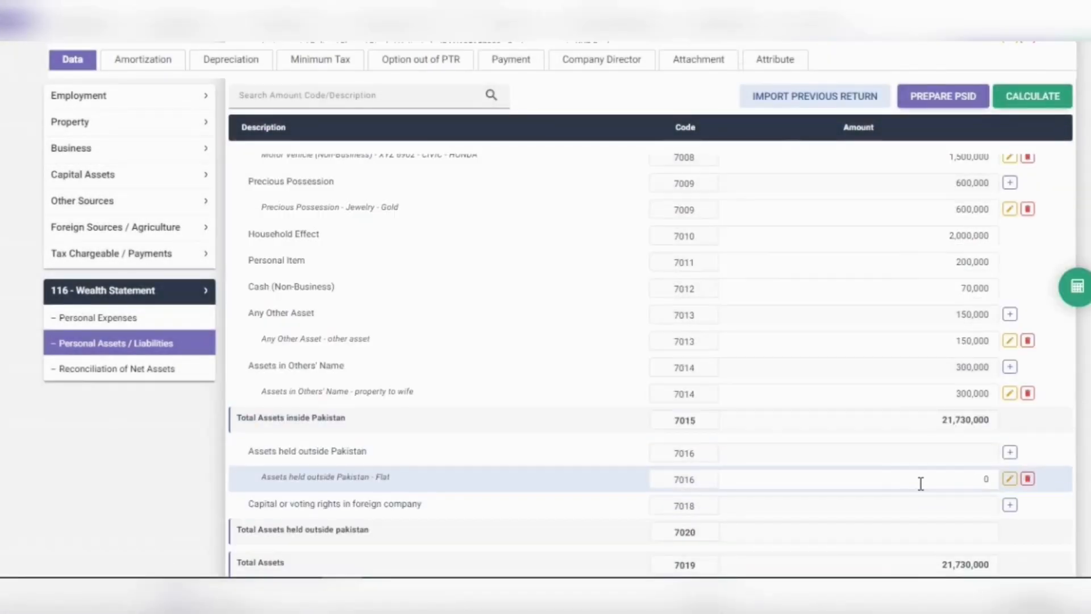
left_click(984, 479)
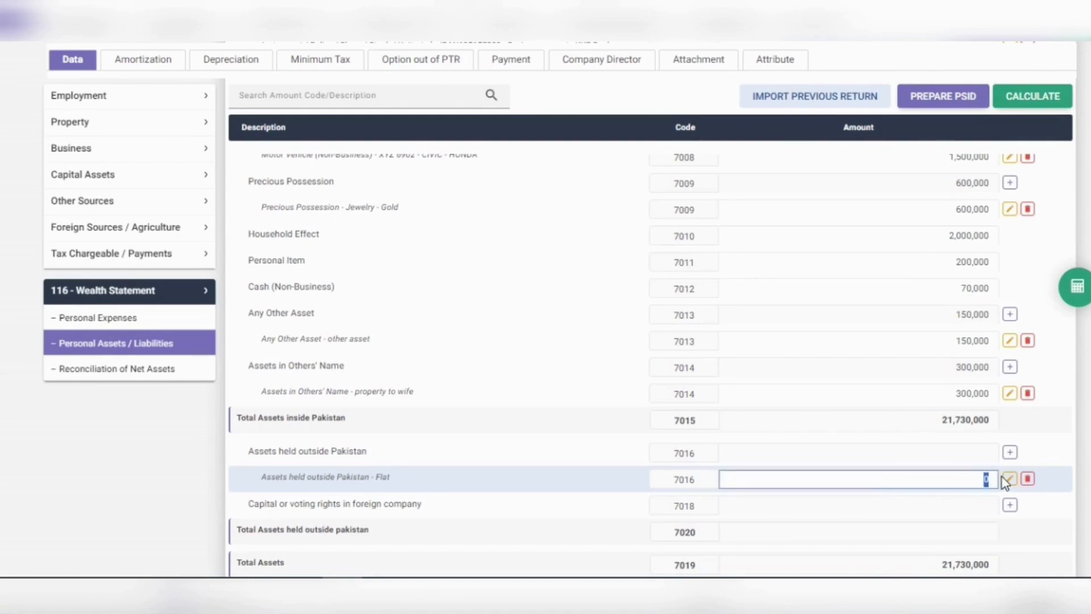
type("5,000,000")
Step: Leave Capital or Voting Rights empty and recalculate Total Assets to 26,730,000
left_click(1010, 505)
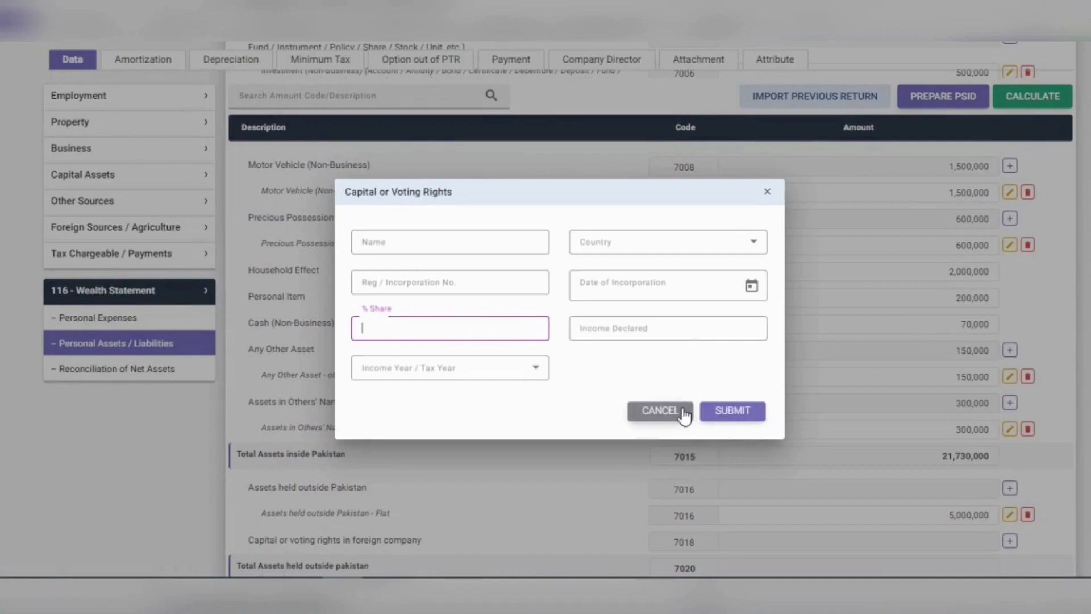
left_click(659, 411)
scroll(847, 477, "down", 4)
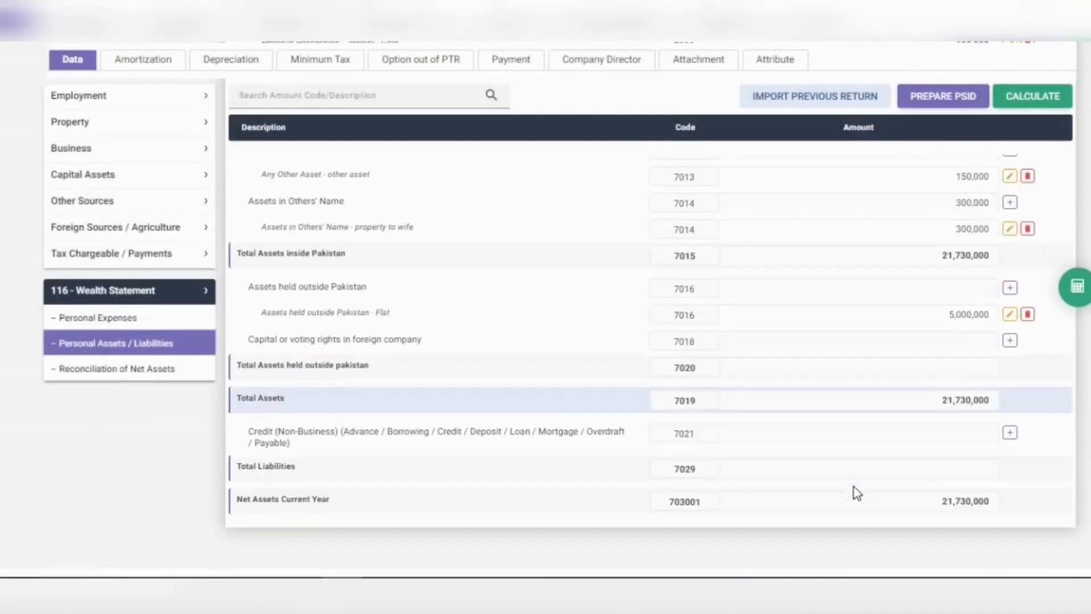
left_click(1029, 97)
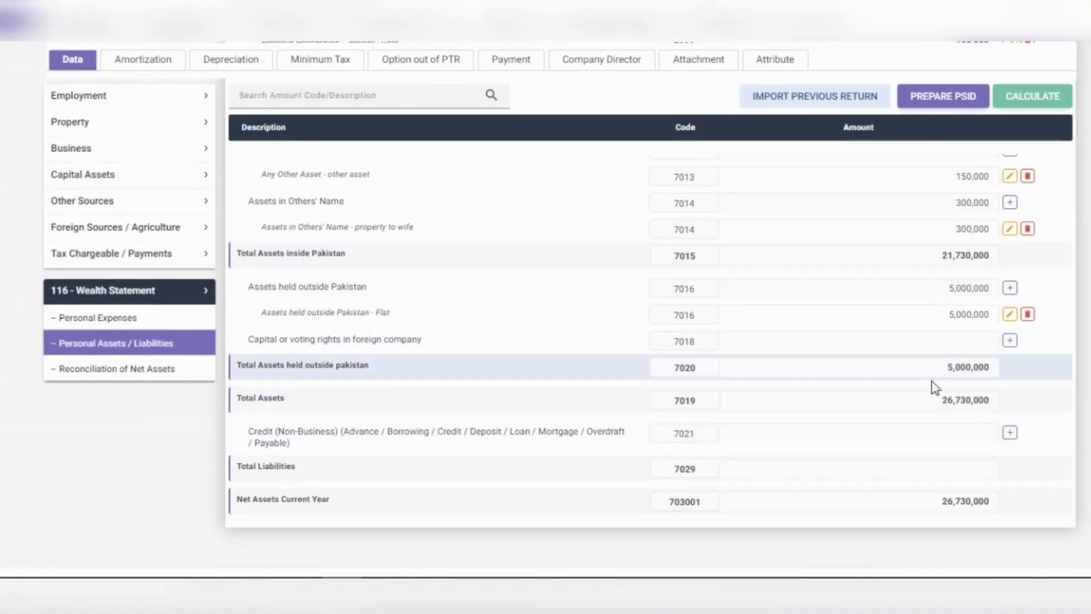
Step: Add a Credit (Non-Business) creditor entry with the creditor's CNIC and name
left_click(1009, 434)
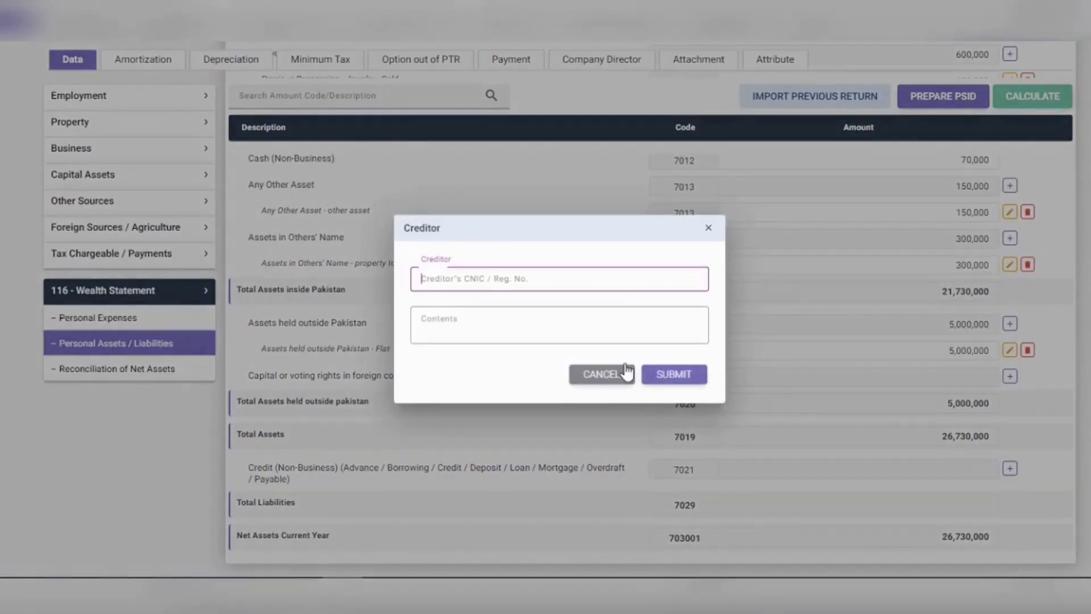
left_click(537, 319)
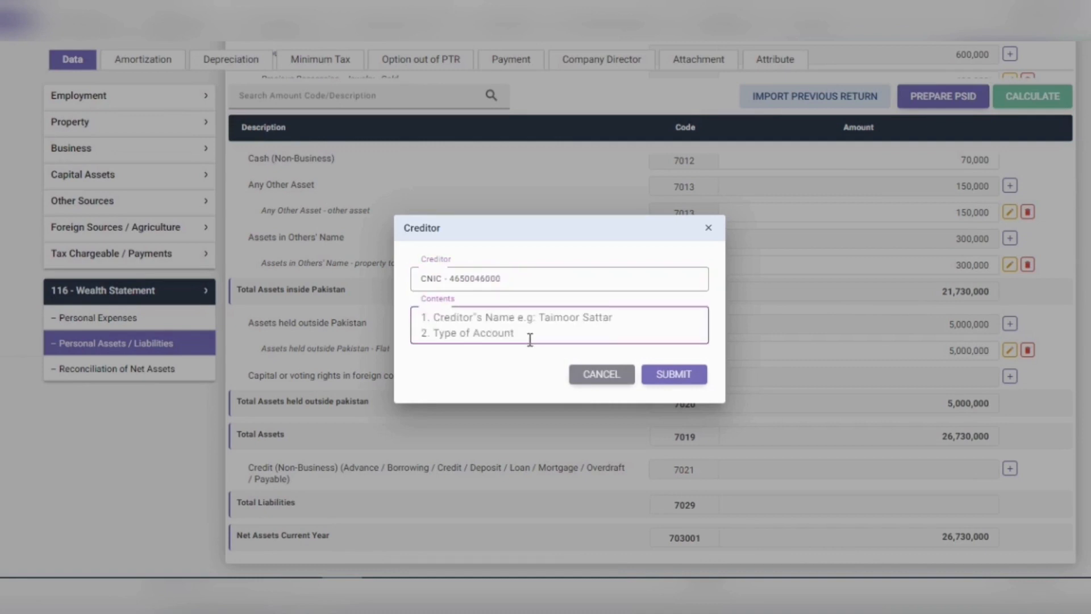
type("Iqbal")
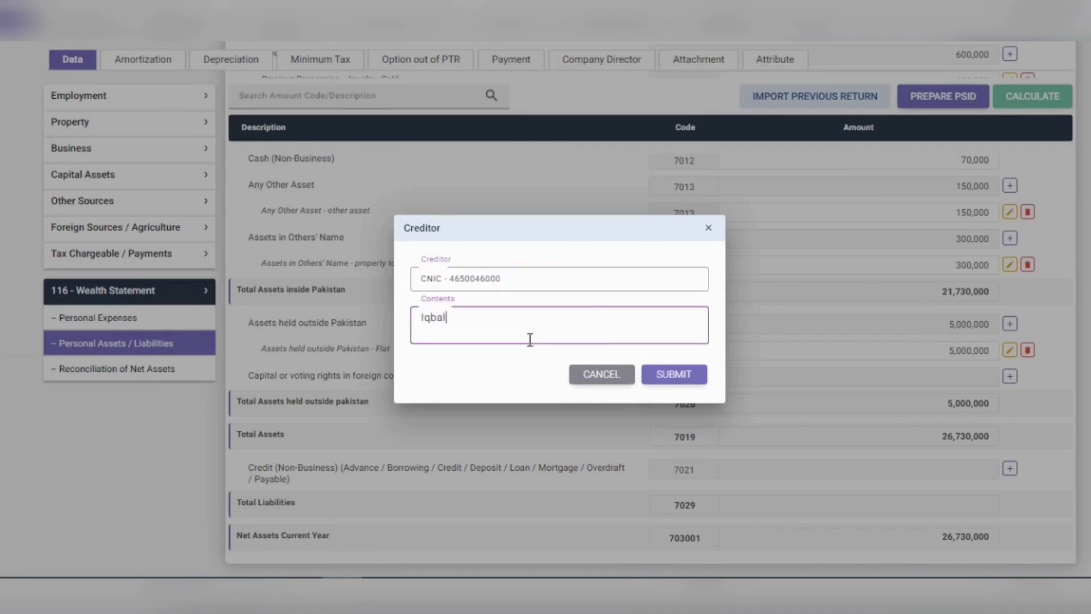
left_click(648, 376)
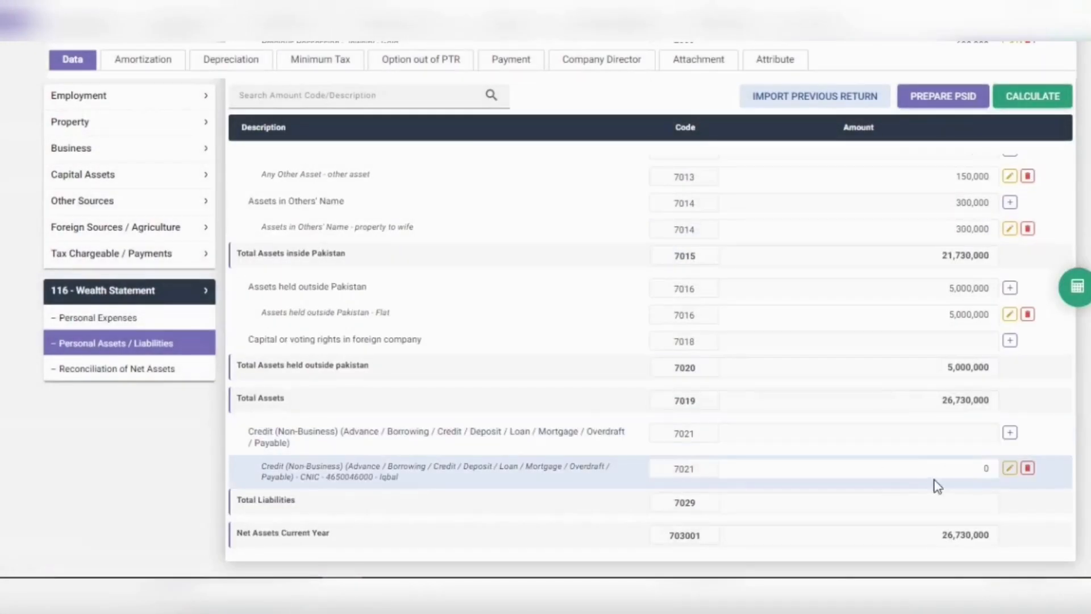
Step: Set the credit amount to 500,000 and recalculate Net Assets to 26,230,000
left_click(992, 467)
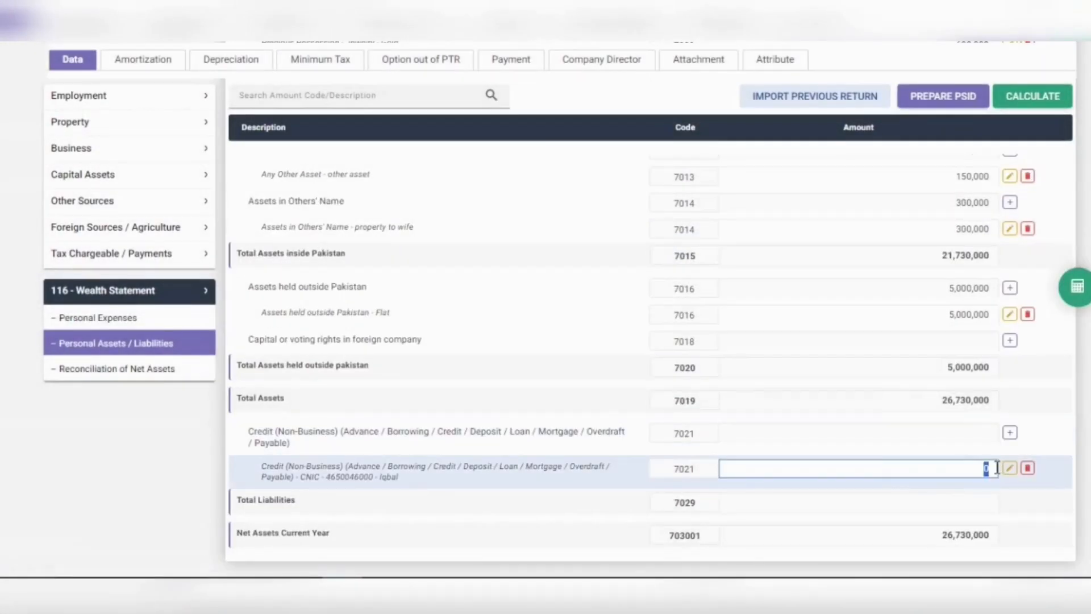
type("5000000")
left_click(1053, 420)
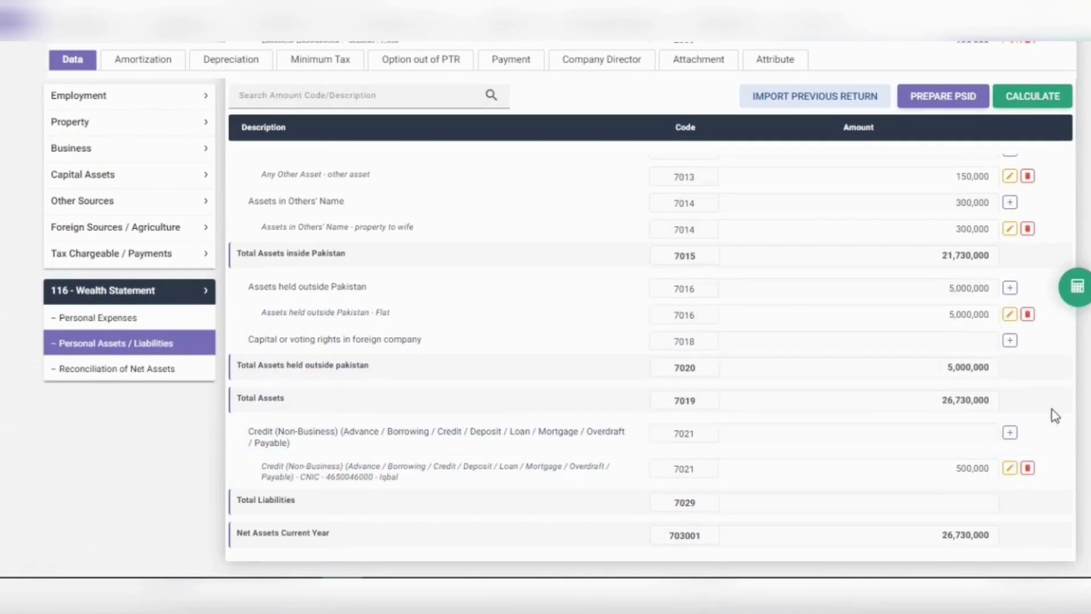
left_click(1082, 294)
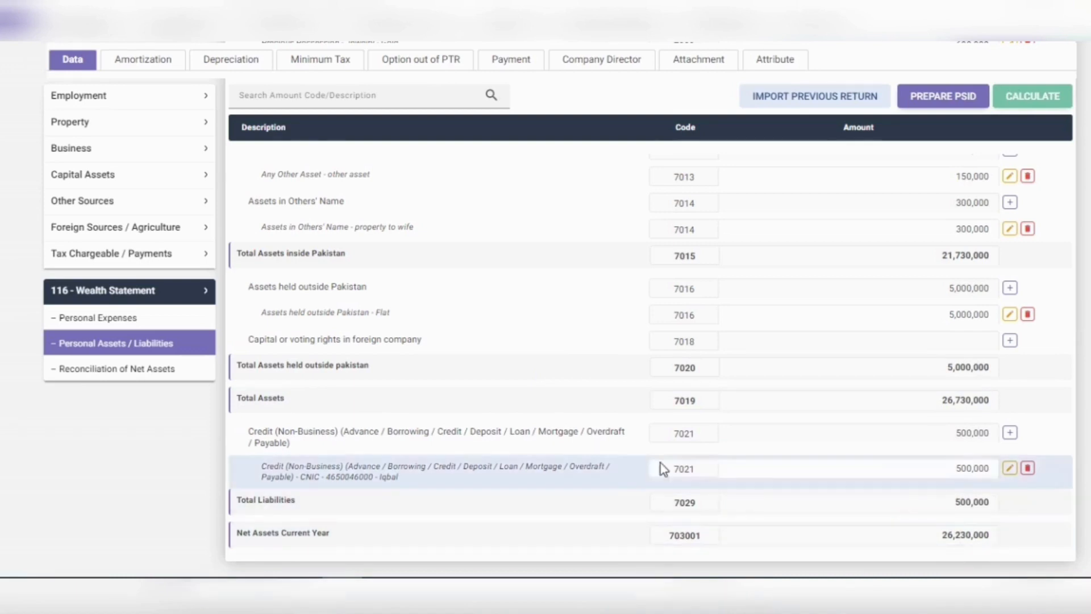
Step: In Personal Expenses, enter Rent 650,000 and Rates / Taxes / Charge / Cess 250,000
left_click(154, 328)
scroll(531, 415, "down", 2)
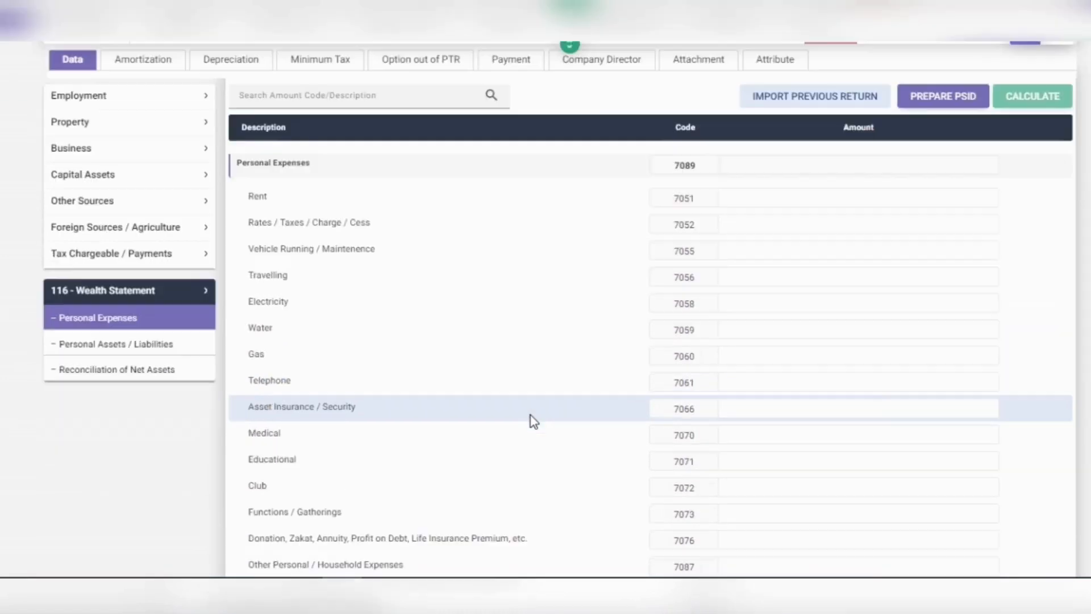
scroll(529, 415, "down", 2)
scroll(529, 414, "up", 2)
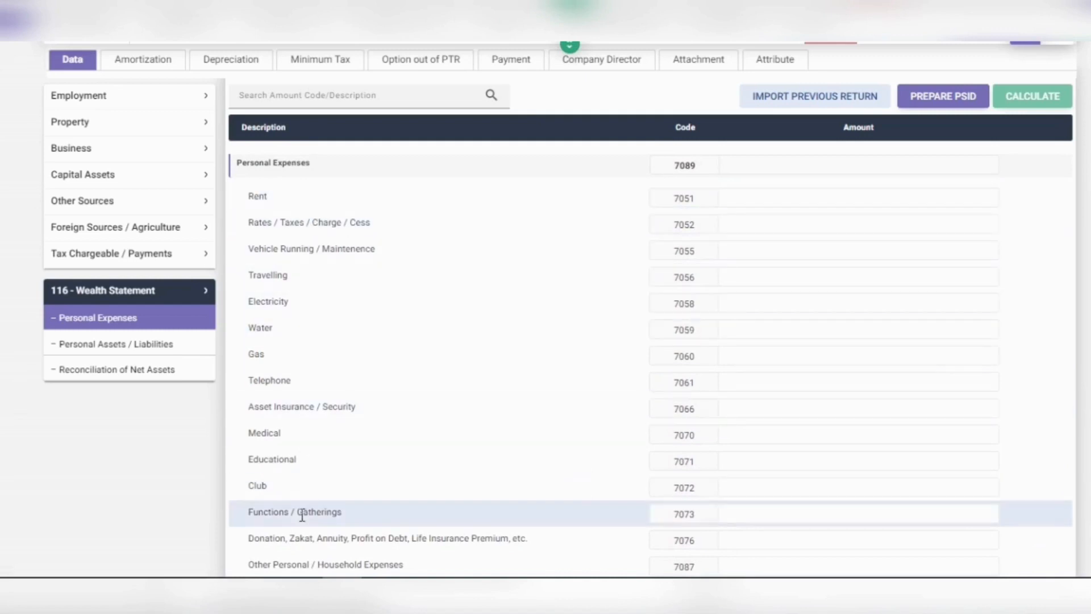
scroll(309, 539, "down", 2)
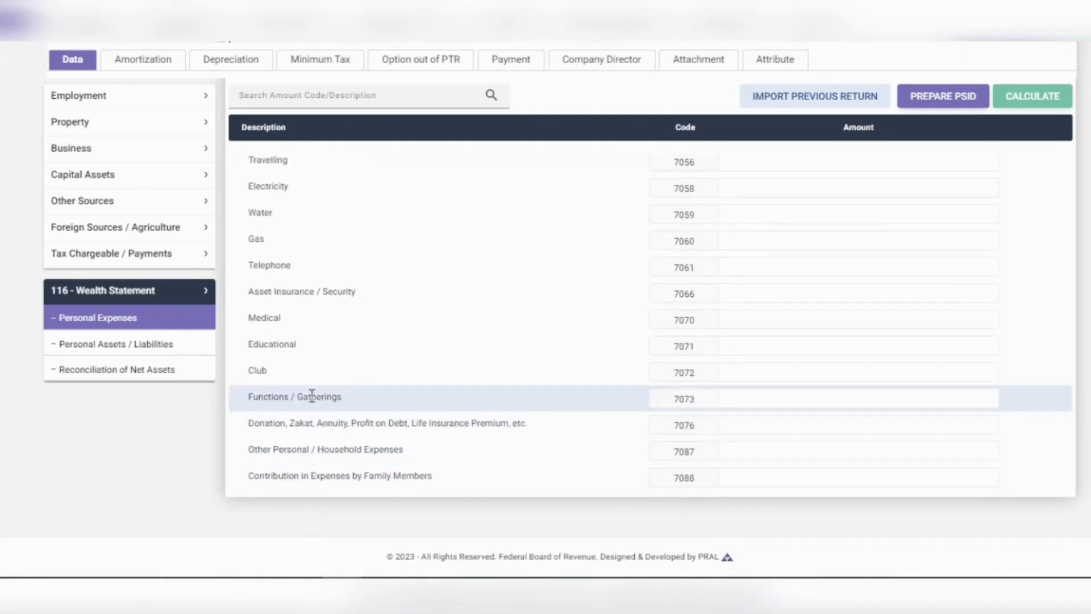
scroll(312, 392, "up", 2)
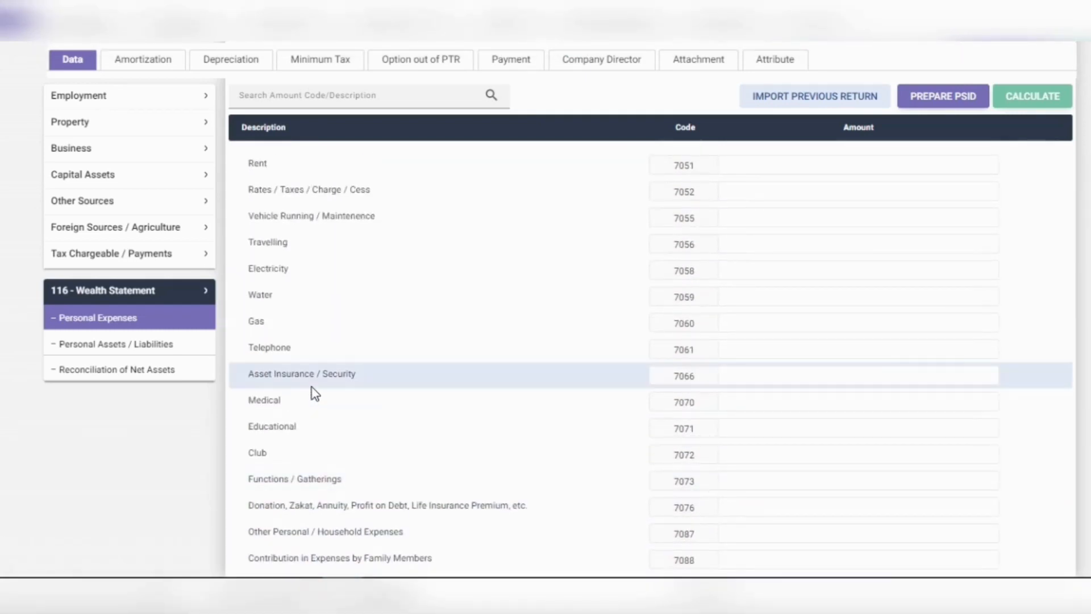
scroll(312, 391, "up", 2)
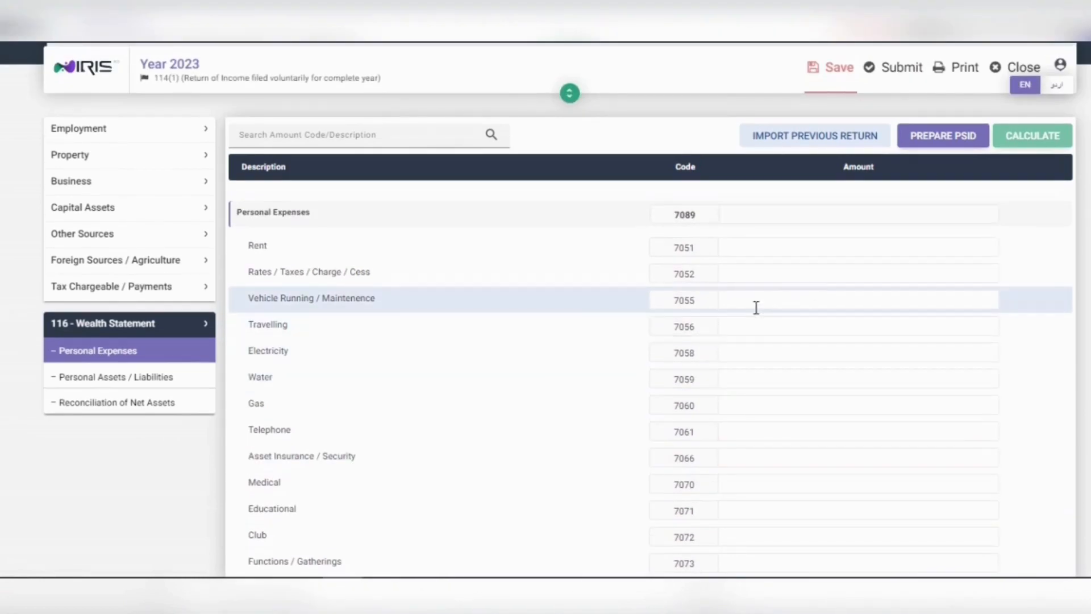
left_click(897, 250)
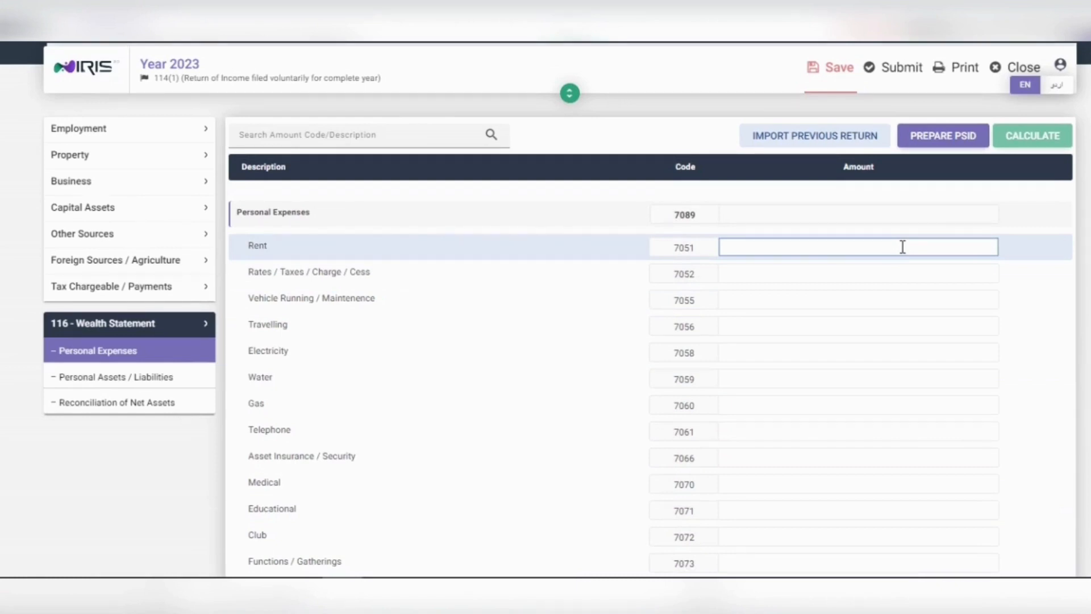
type("6500000")
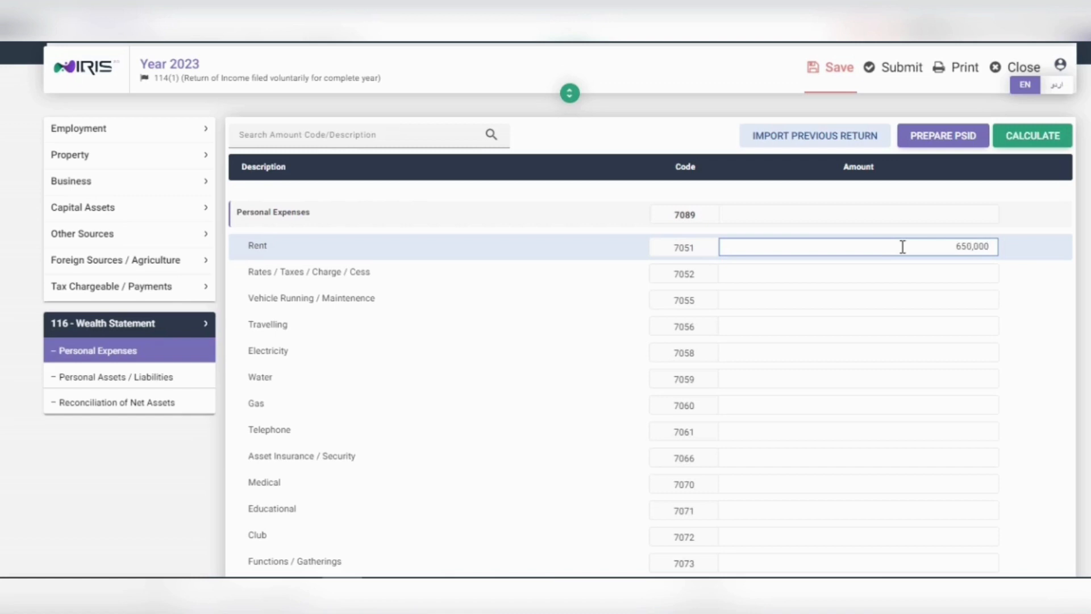
left_click(911, 273)
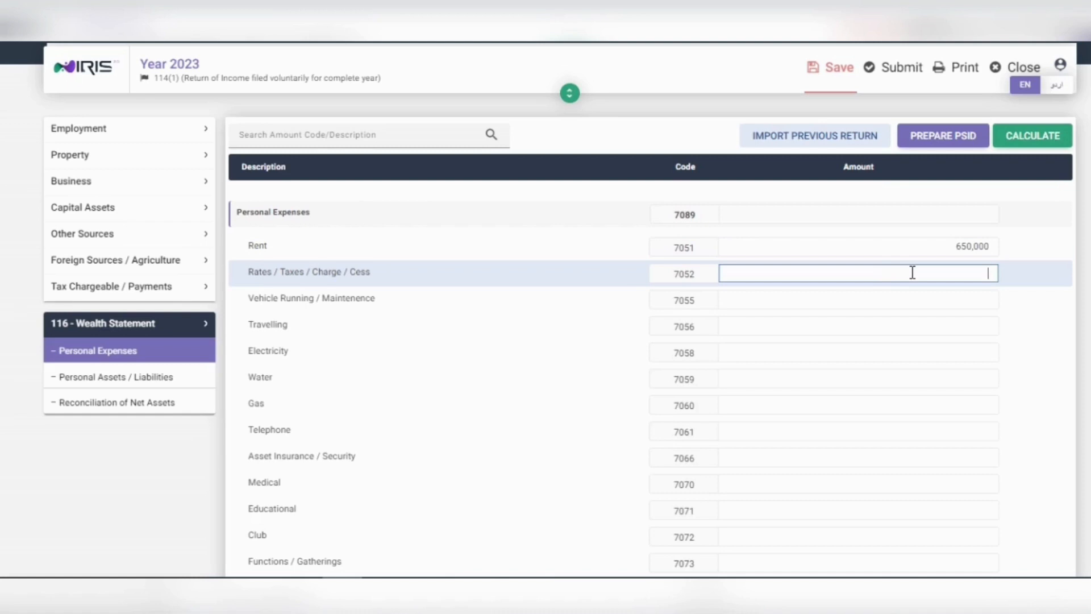
type("2500000")
Step: Enter Vehicle running 230,000, Travelling 500,000 and Electricity 535,000
left_click(929, 293)
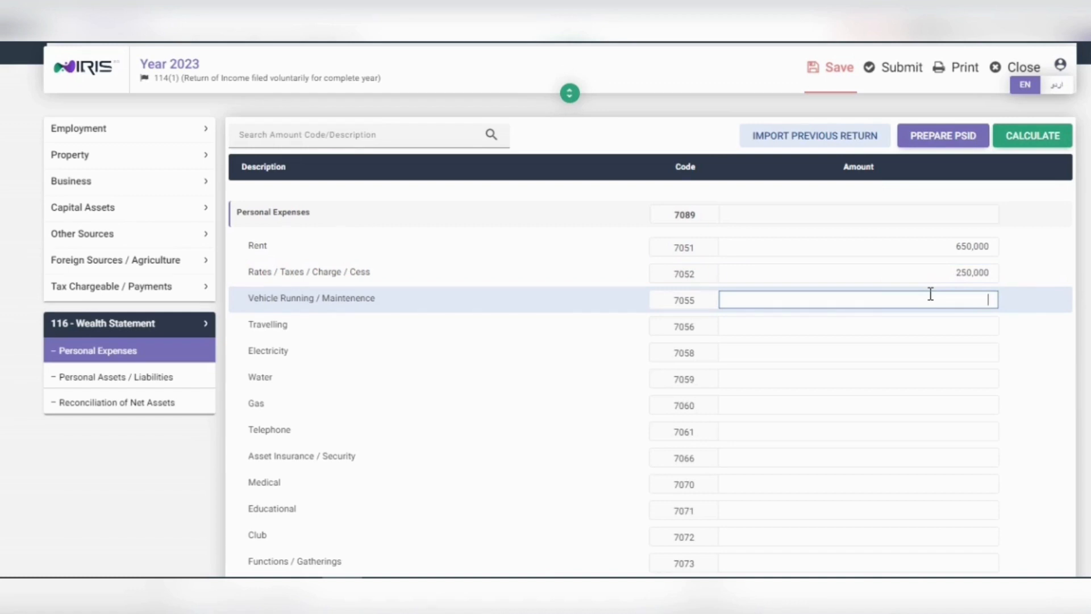
type("5")
key("BackSpace")
type("230,000")
left_click(946, 327)
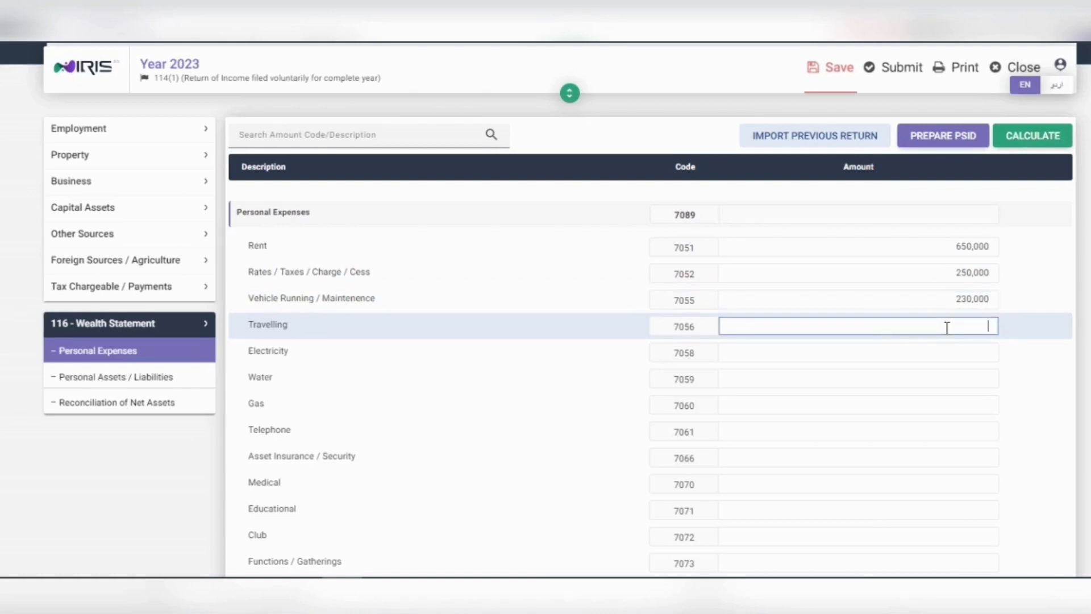
type("5000000")
left_click(952, 347)
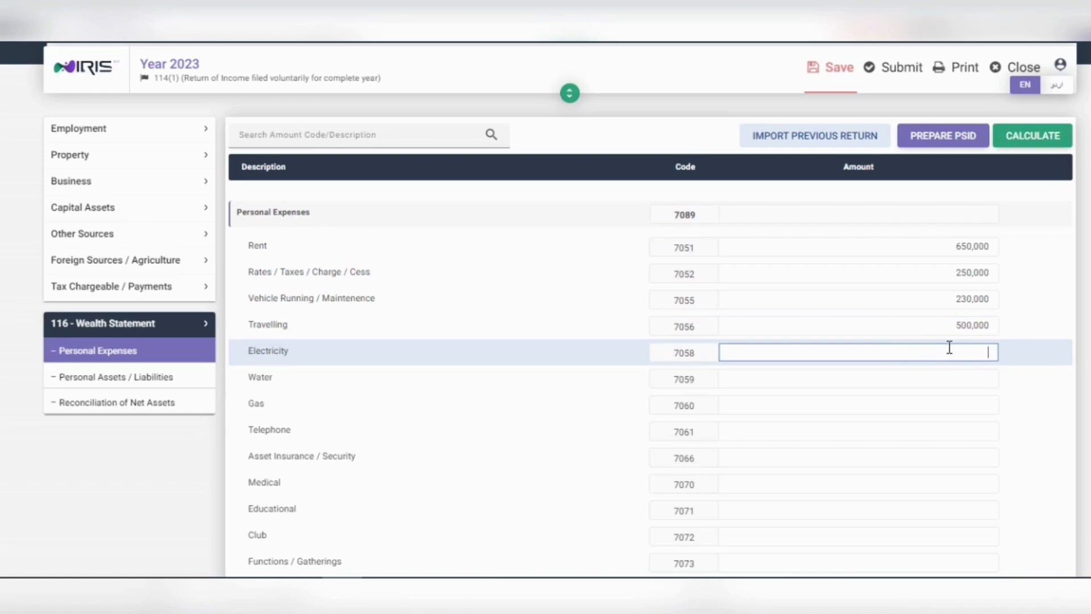
type("1450000")
double_click(960, 357)
type("585000")
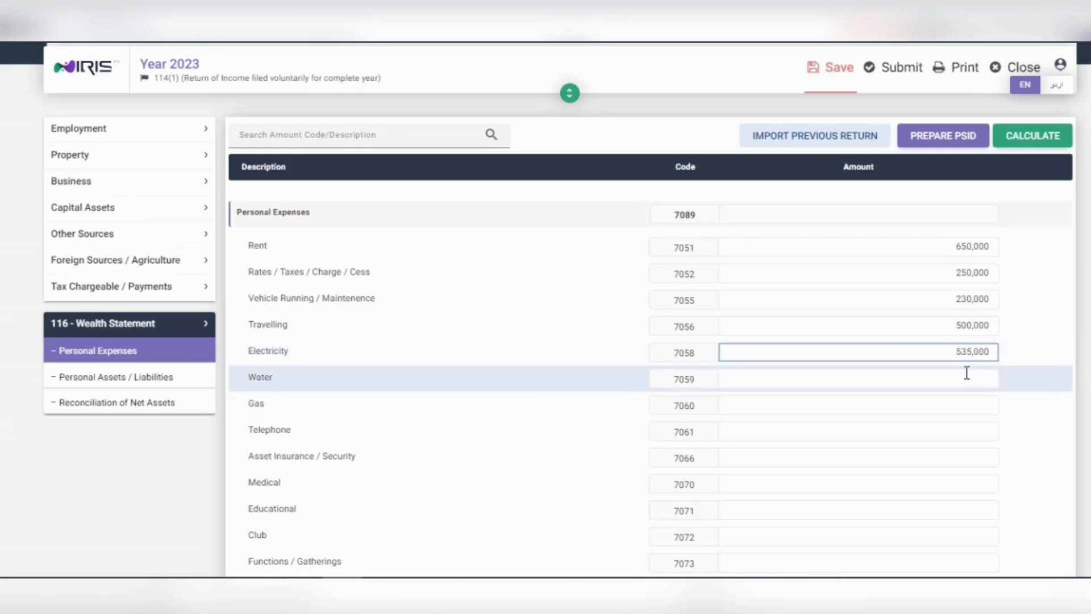
Step: Enter Water 80,000, Gas 50,000, Telephone 96,000, Insurance 200,000, Medical 100,000 and Educational 960,000
left_click(967, 377)
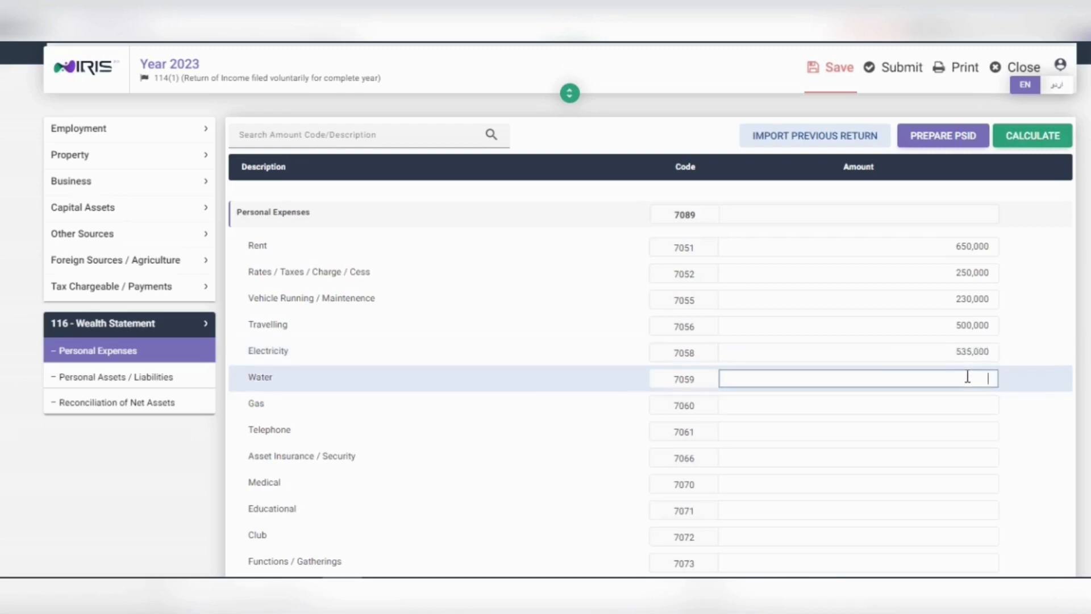
type("800000")
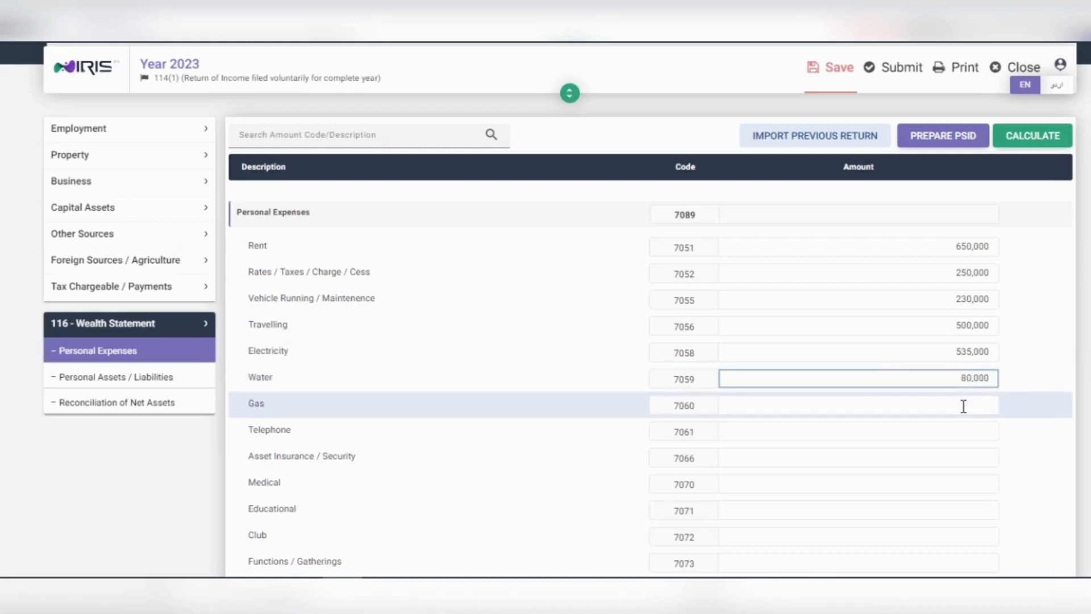
left_click(963, 405)
type("500000")
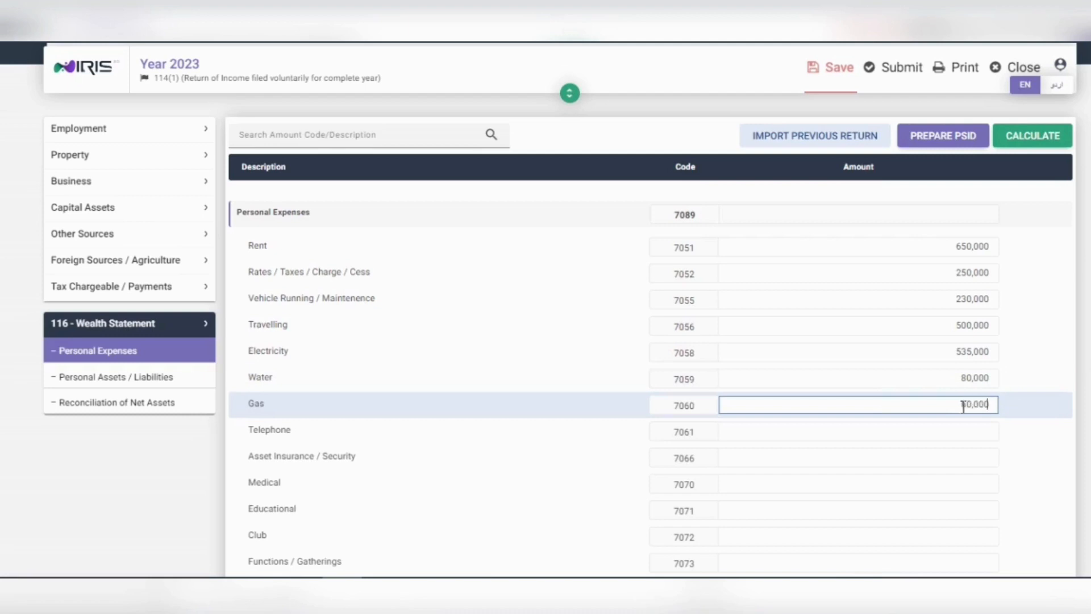
left_click(962, 430)
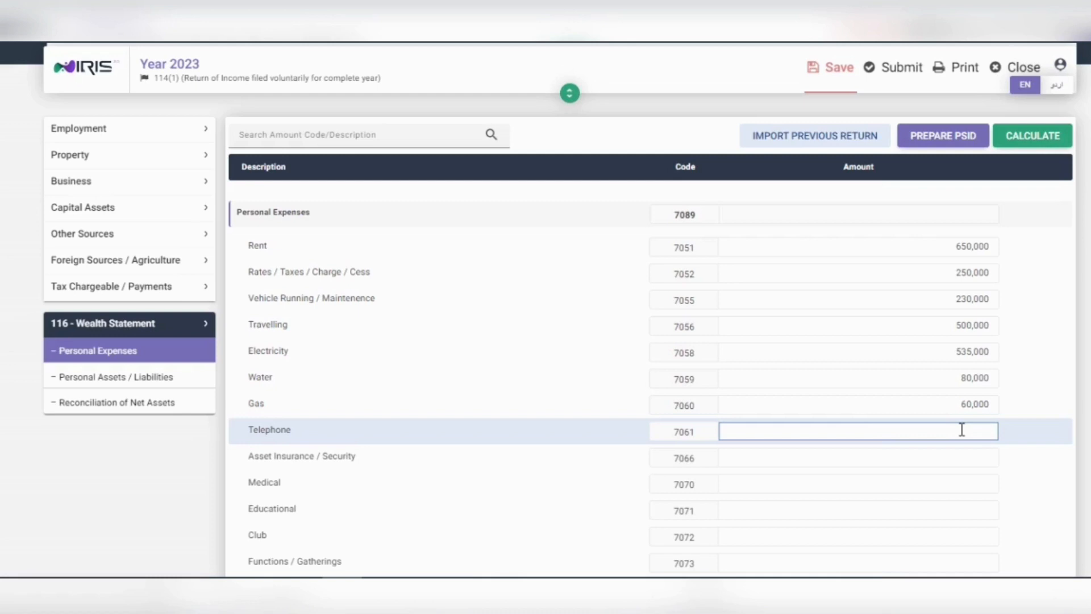
type("96,000")
left_click(960, 463)
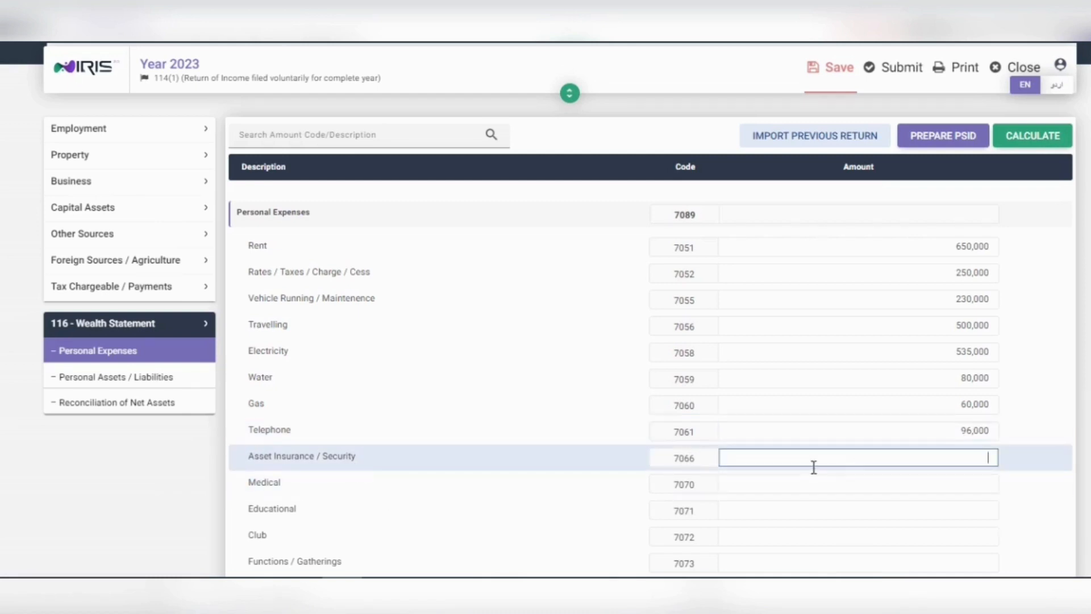
type("2000000")
left_click(865, 483)
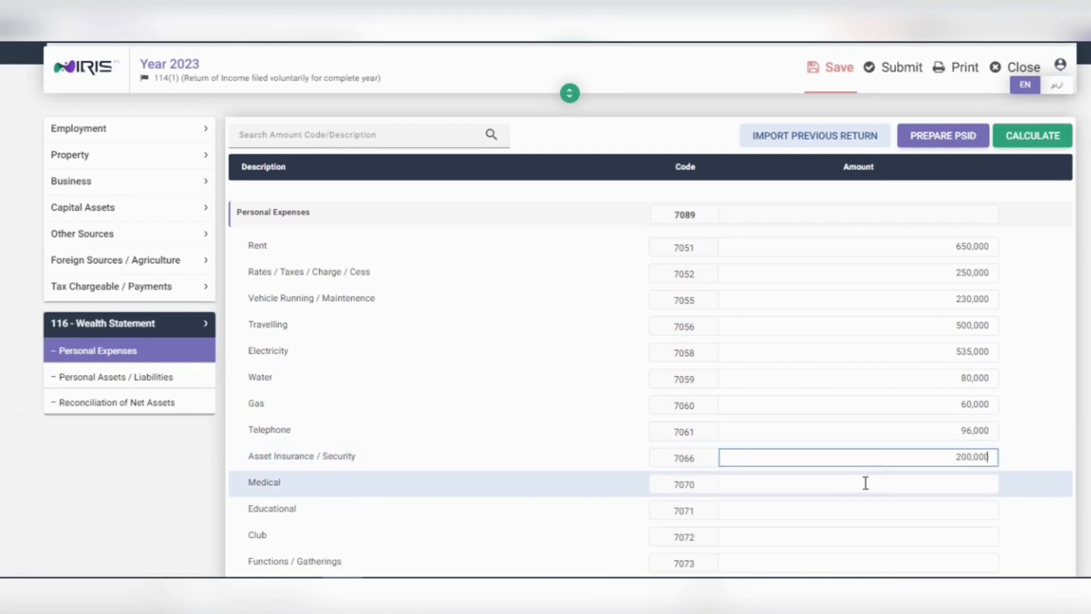
type("1000000")
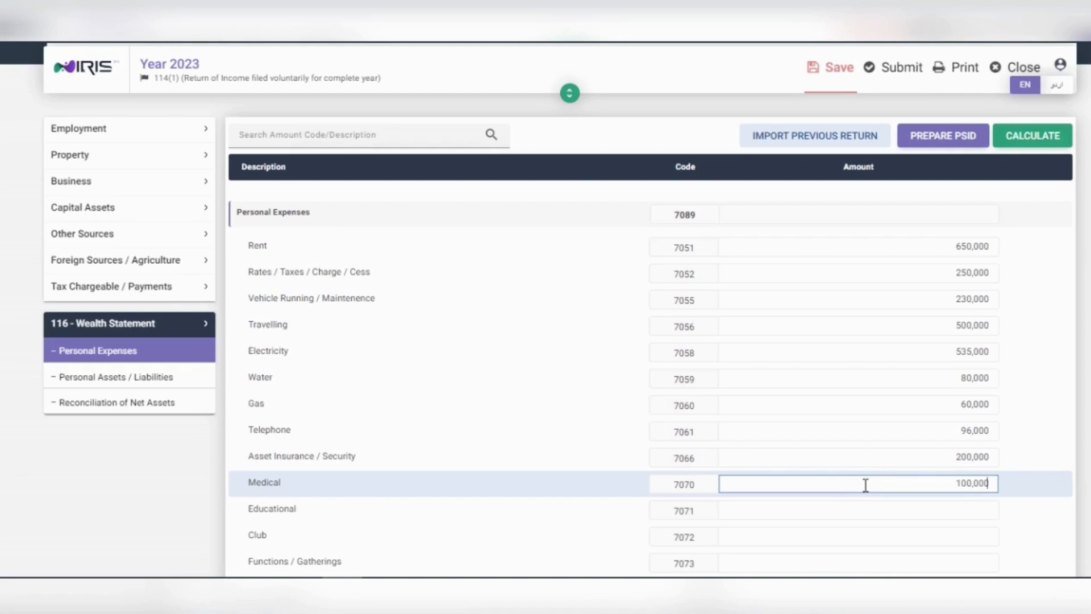
left_click(878, 511)
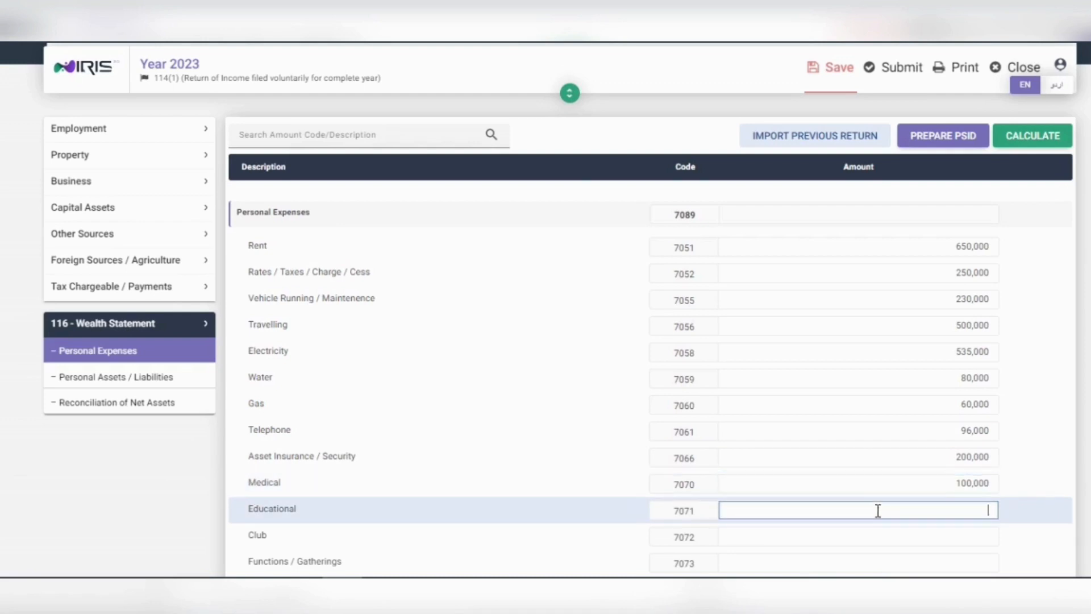
type("9600000")
Step: Enter Club 60,000, Functions / Gatherings 65,000, Donation 325,000 and Other Household 650,000
scroll(878, 511, "down", 2)
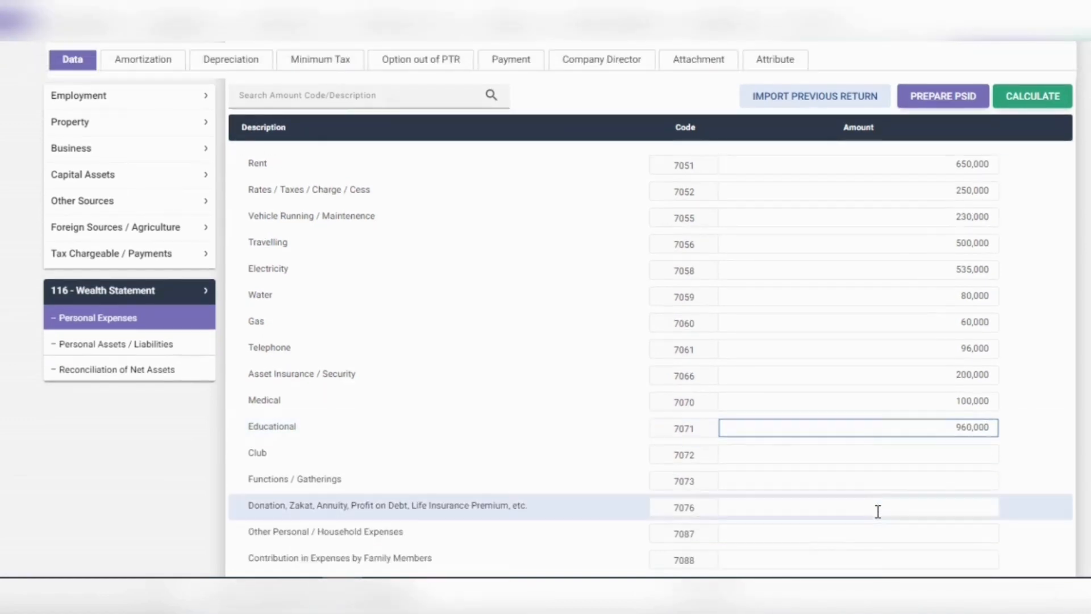
left_click(885, 457)
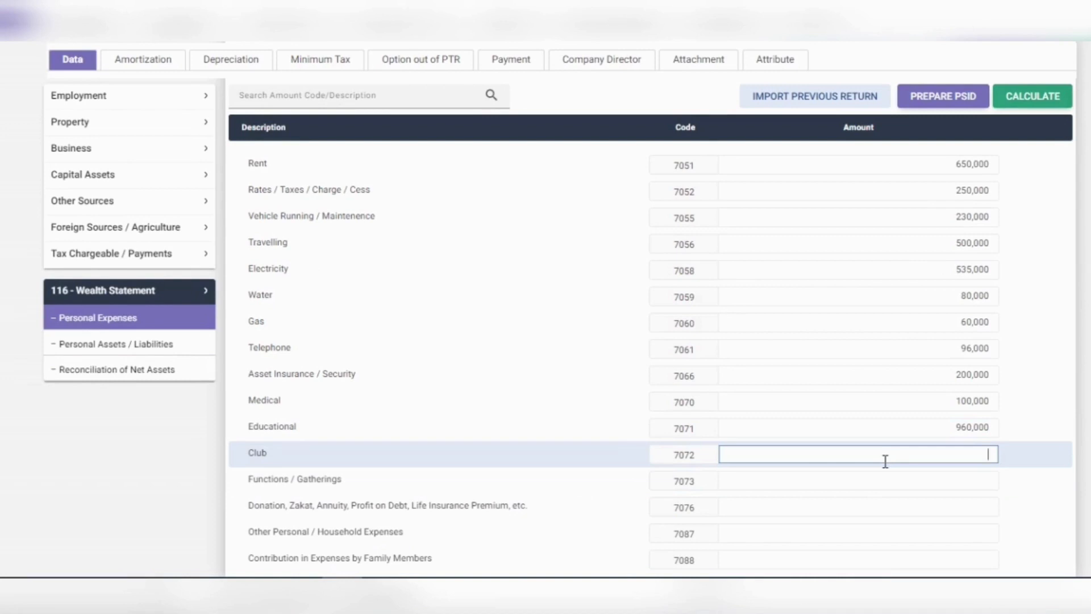
type("600000")
left_click(889, 484)
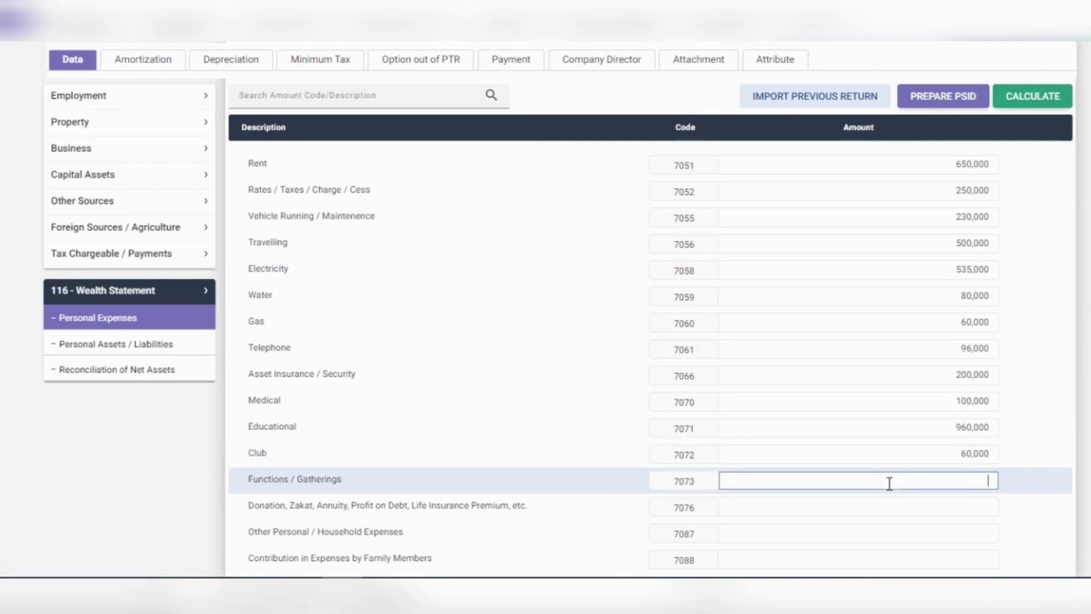
type("650000")
left_click(895, 509)
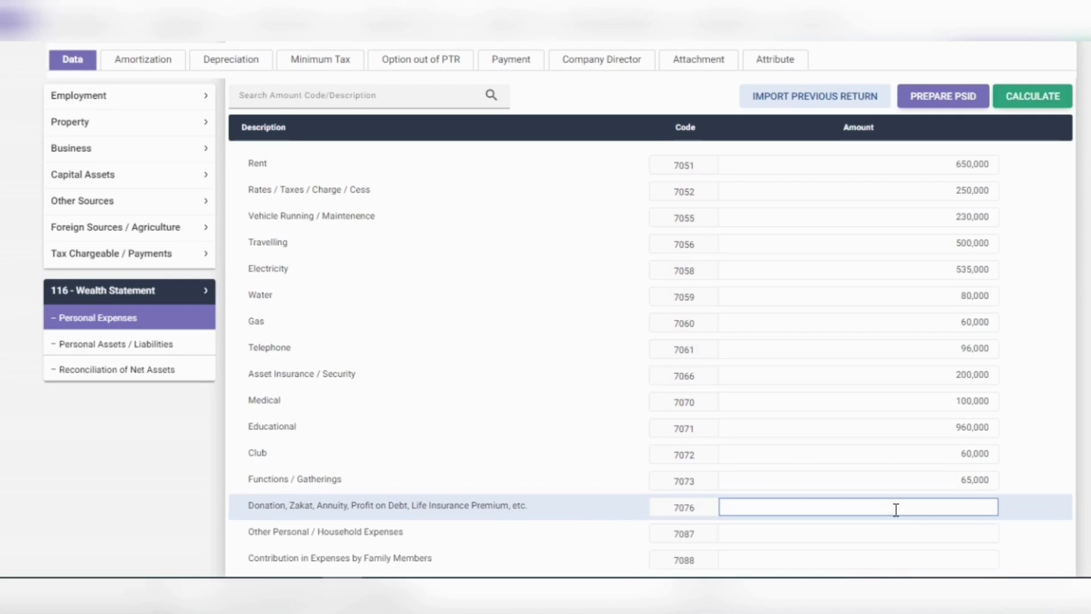
type("3250000")
scroll(896, 508, "down", 3)
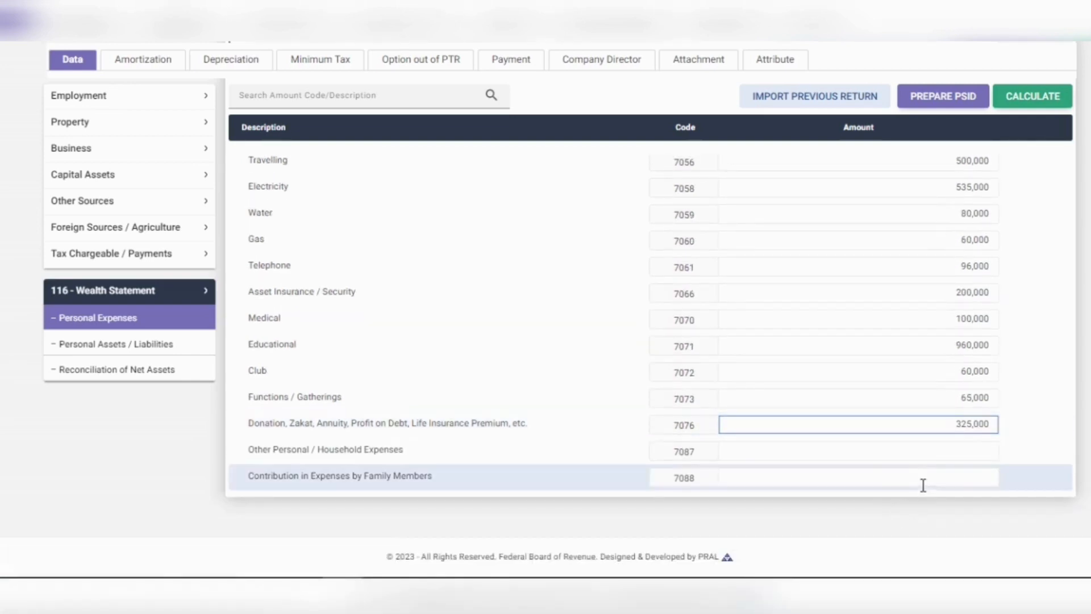
left_click(923, 458)
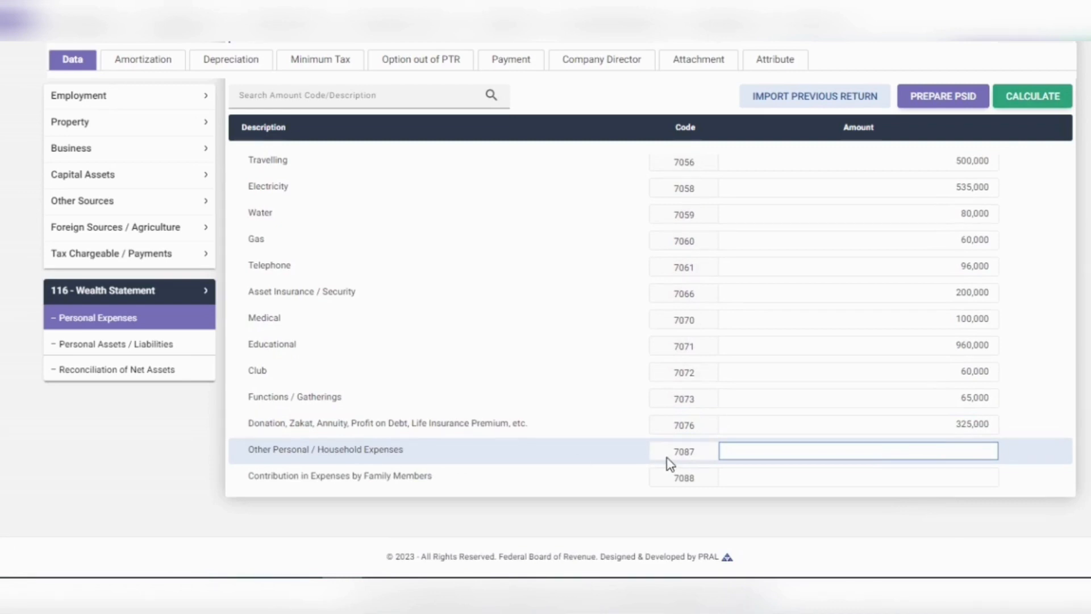
type("6500000")
Step: Enter 600,000 as Contribution by Family Members and calculate the personal expenses total
left_click(760, 479)
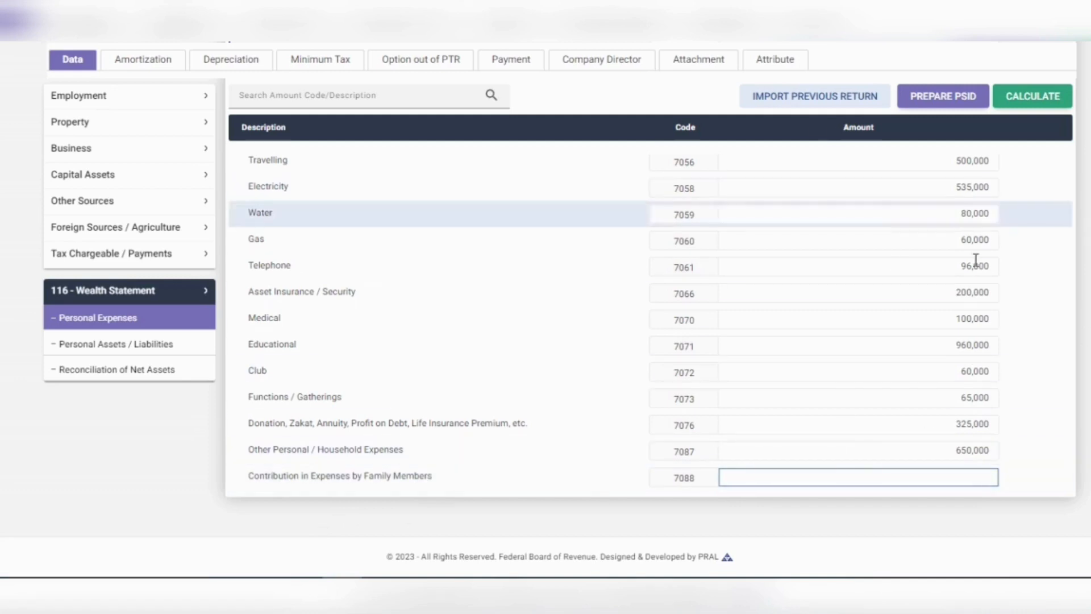
left_click(1041, 101)
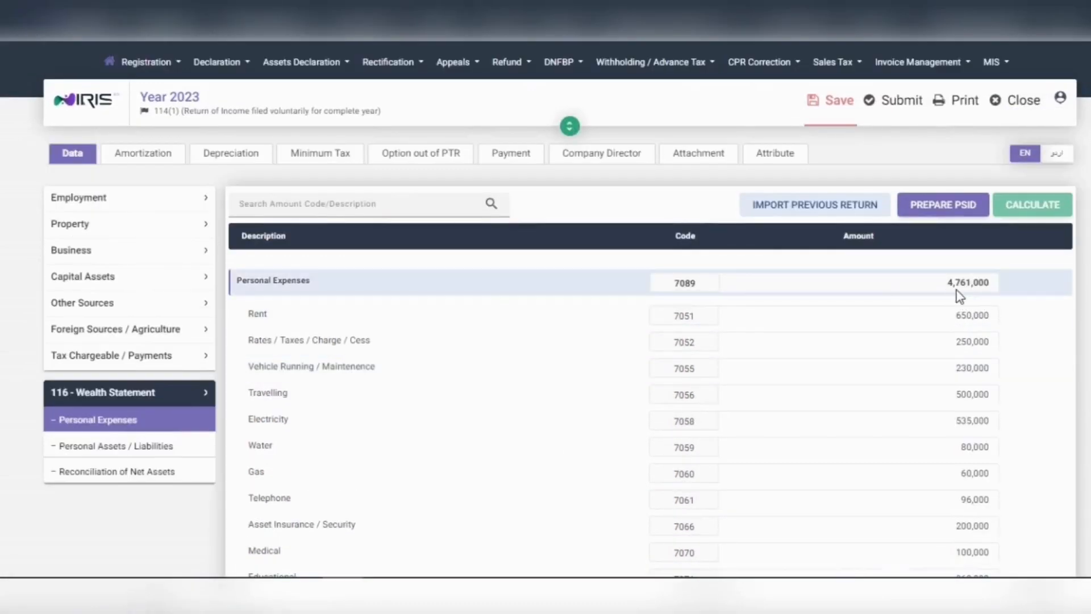
scroll(960, 352, "down", 4)
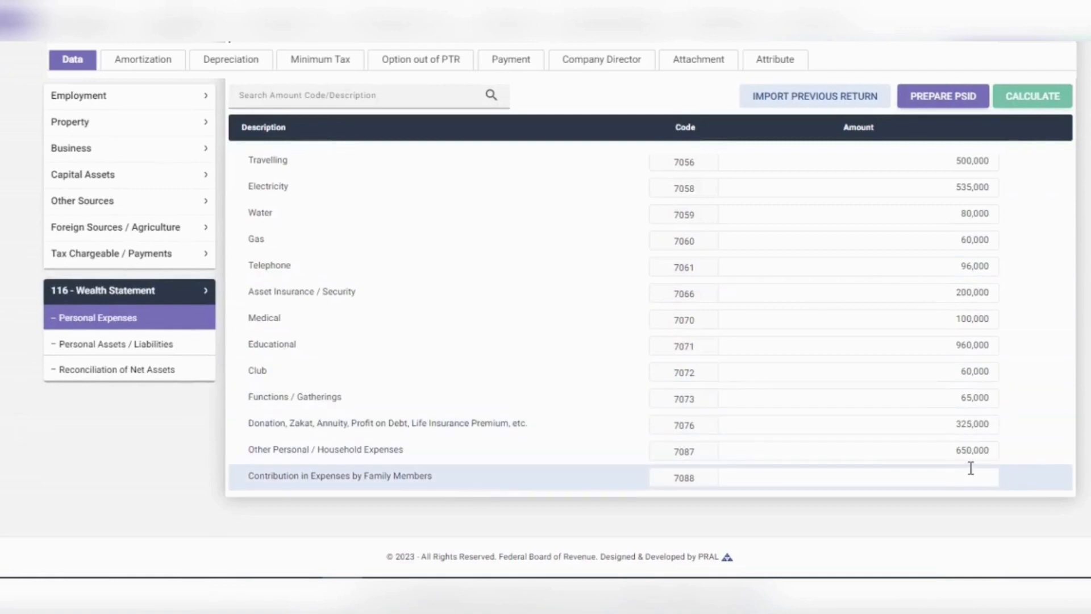
left_click(971, 469)
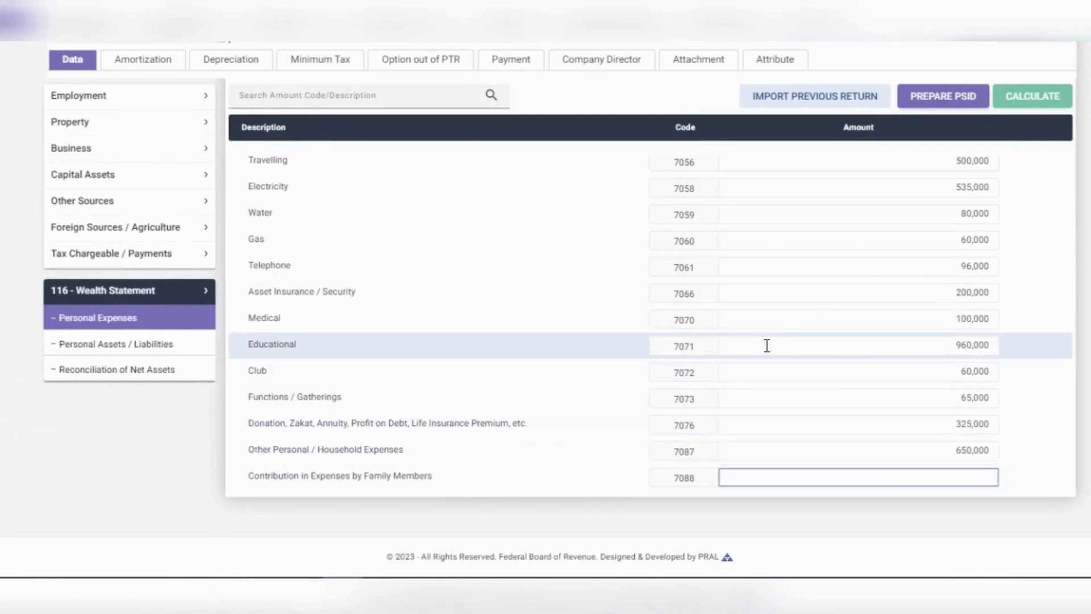
type("6000000")
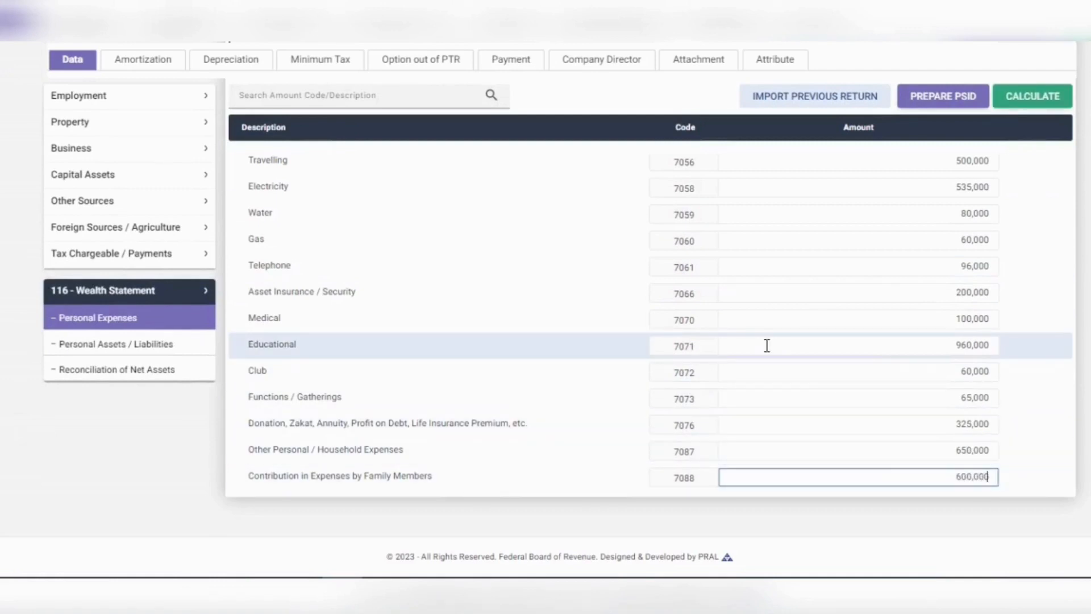
left_click(1026, 105)
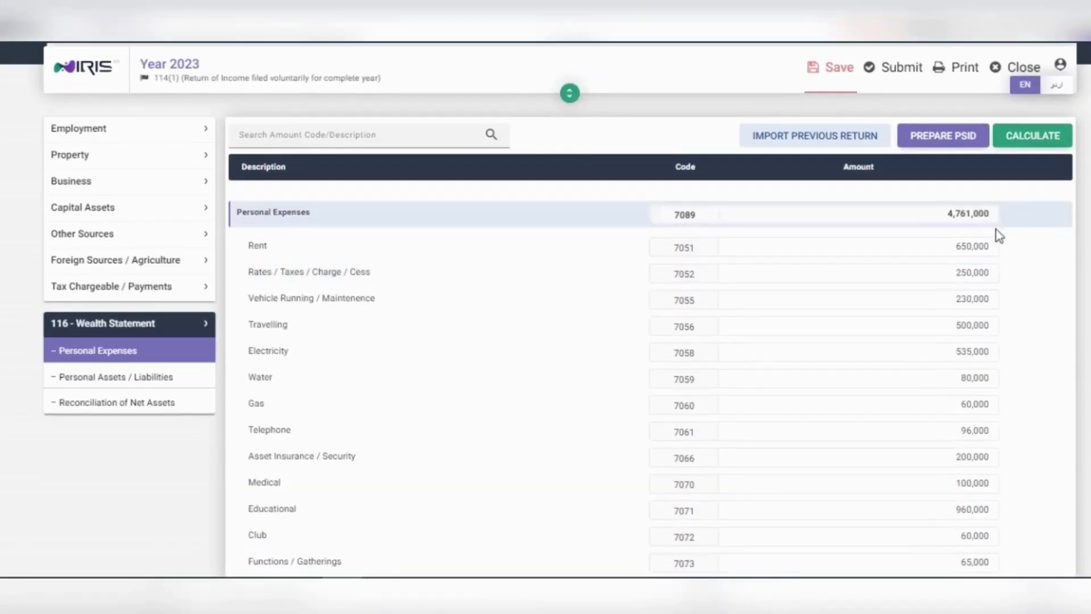
Step: Recalculate to a 4,161,000 Personal Expenses total and go to Reconciliation of Net Assets
left_click(1035, 136)
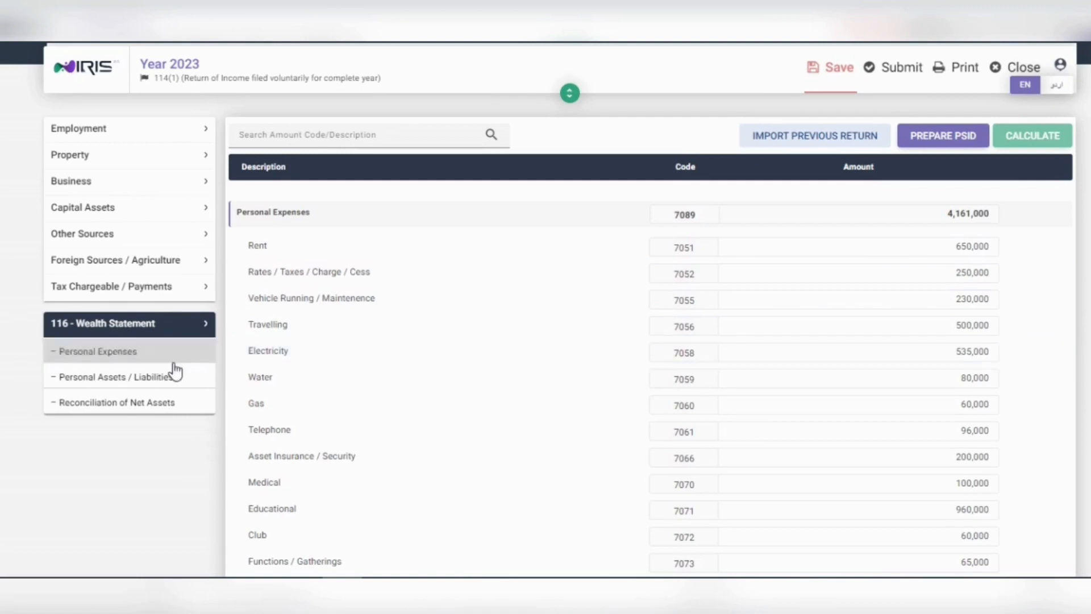
left_click(153, 409)
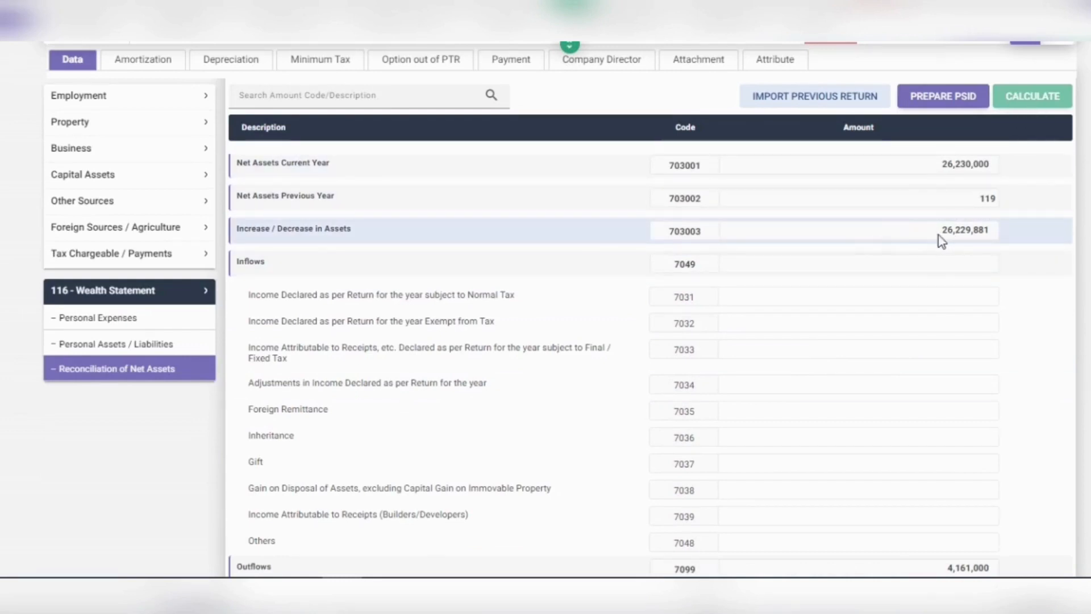
Step: Scroll back to the Inflows rows and select the Amount field for code 7031
scroll(960, 240, "down", 3)
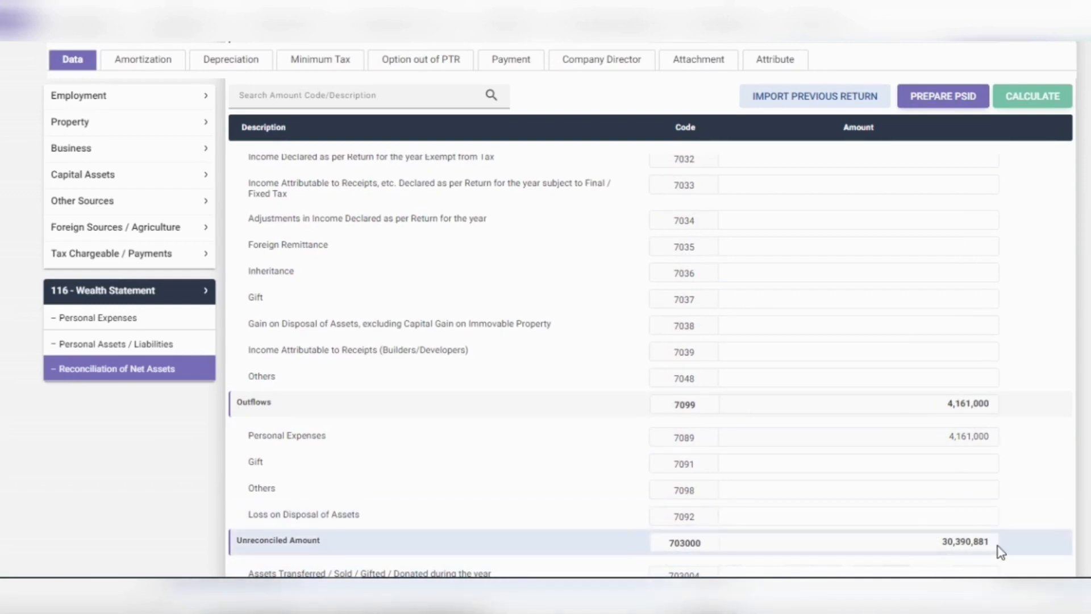
scroll(932, 483, "up", 3)
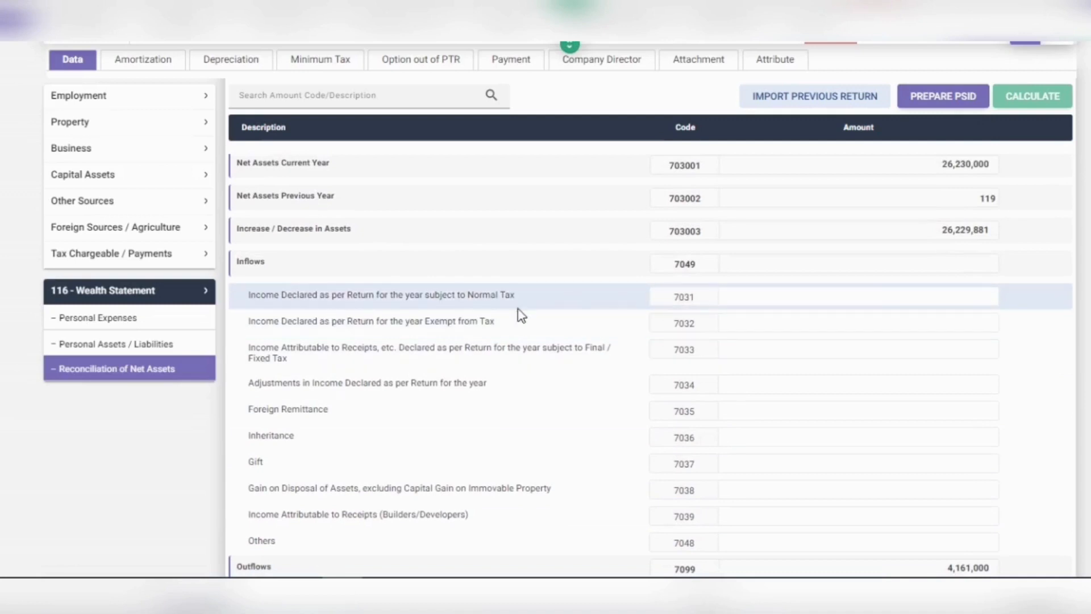
left_click(930, 299)
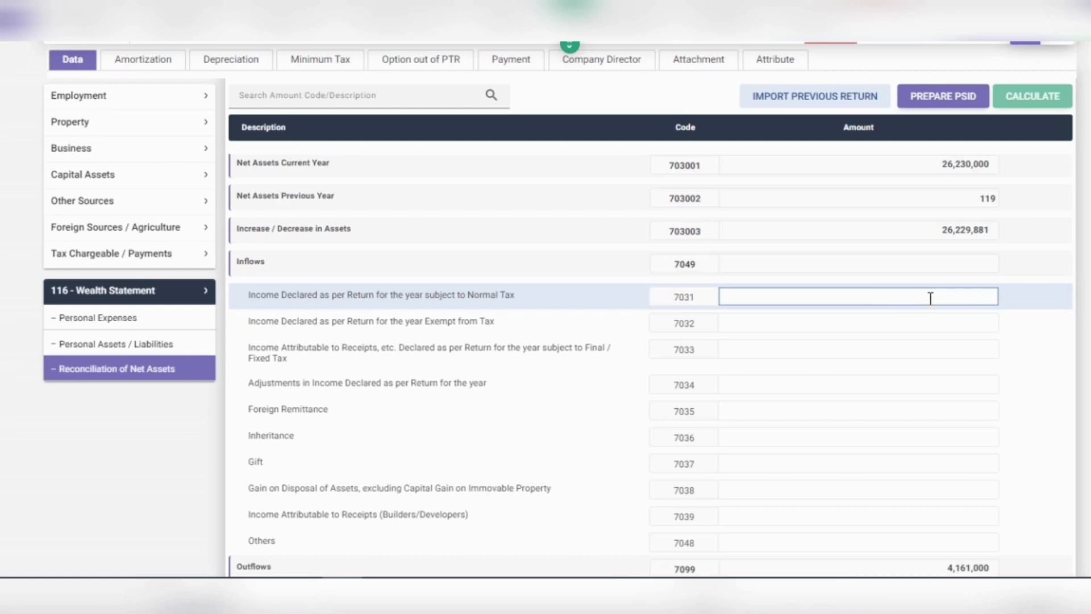
Step: Enter inflows 1,500,000 (7031), 75,000 (7032), 2,000,000 (7033) and 65,000 (7034)
type("1500000")
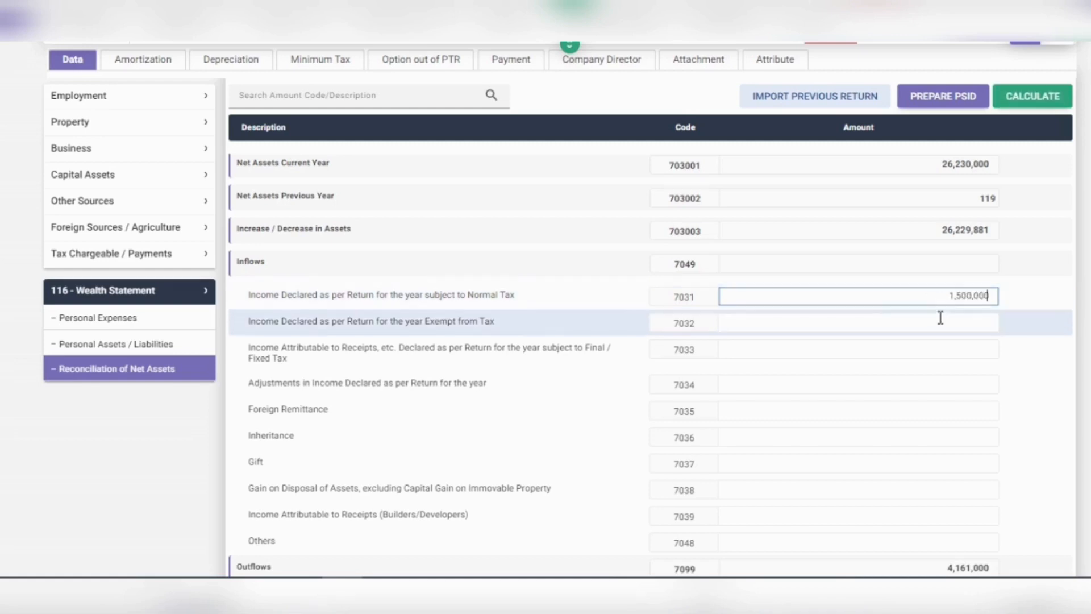
left_click(942, 321)
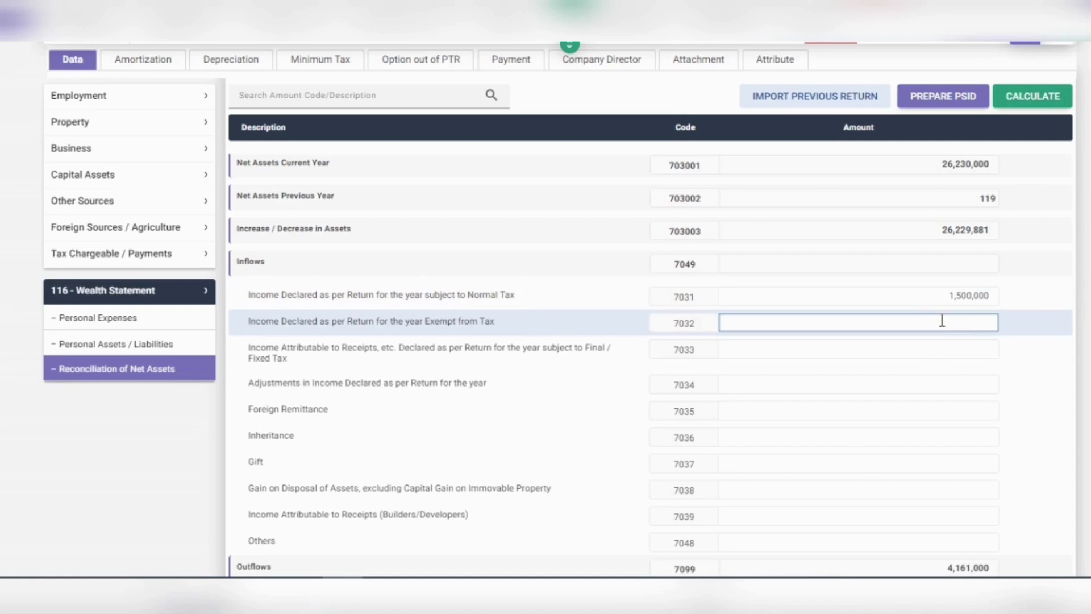
type("750000")
left_click(942, 343)
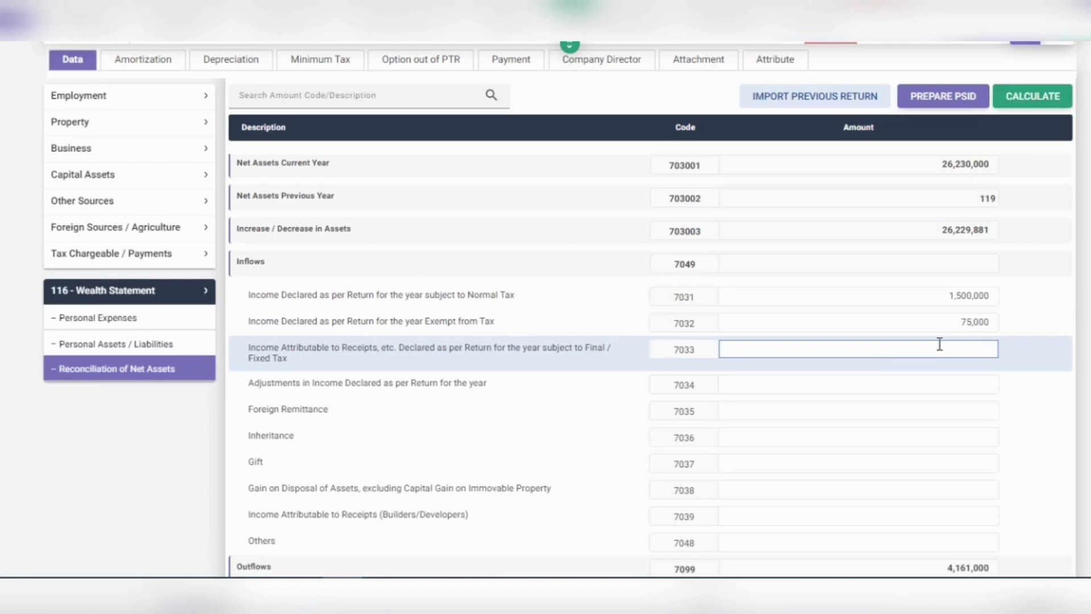
type("2000000")
left_click(940, 389)
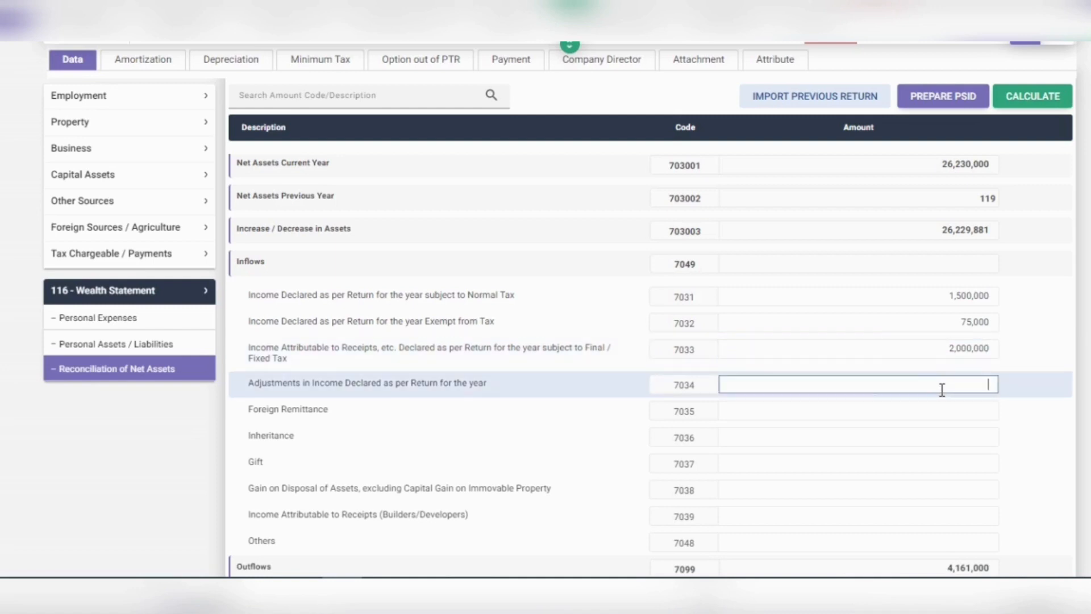
type("650000")
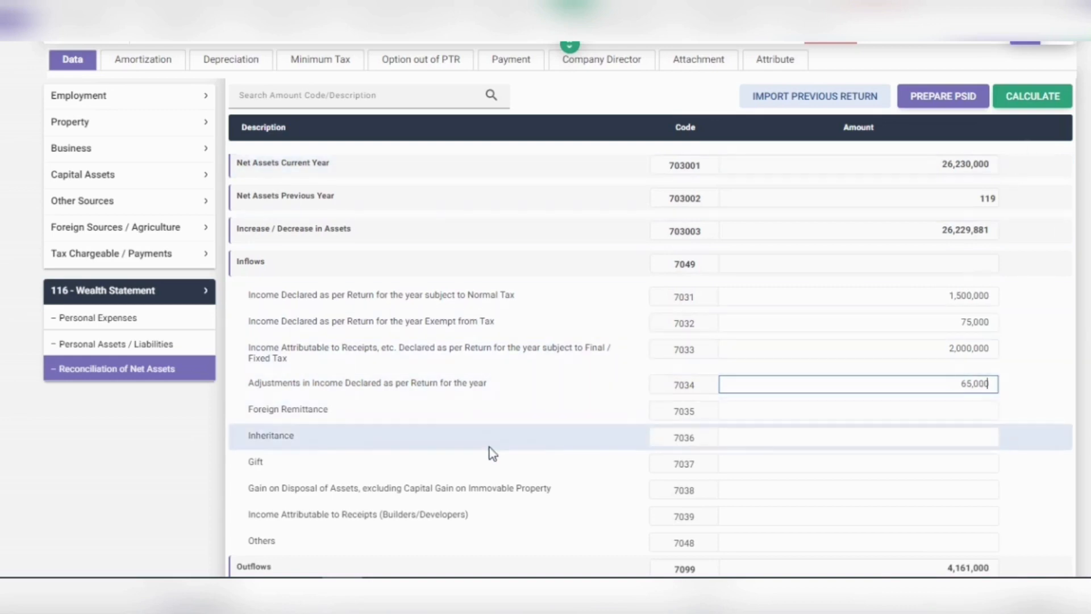
Step: Enter Inheritance 2,500,000, Gift 500,000 and disposal gain 360,000, then recalculate totals
left_click(816, 435)
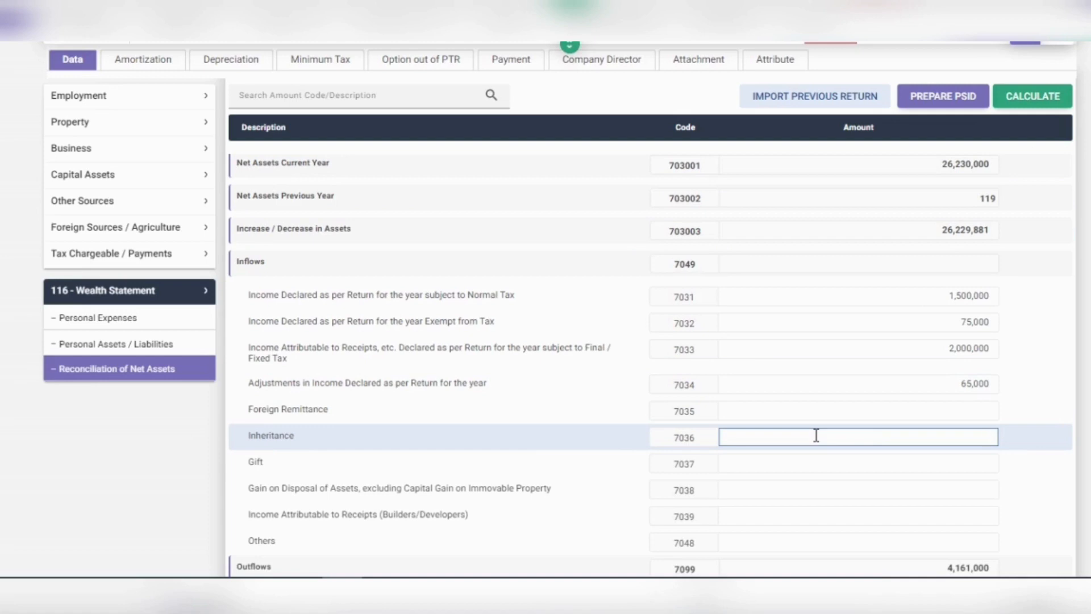
type("2500000")
left_click(822, 461)
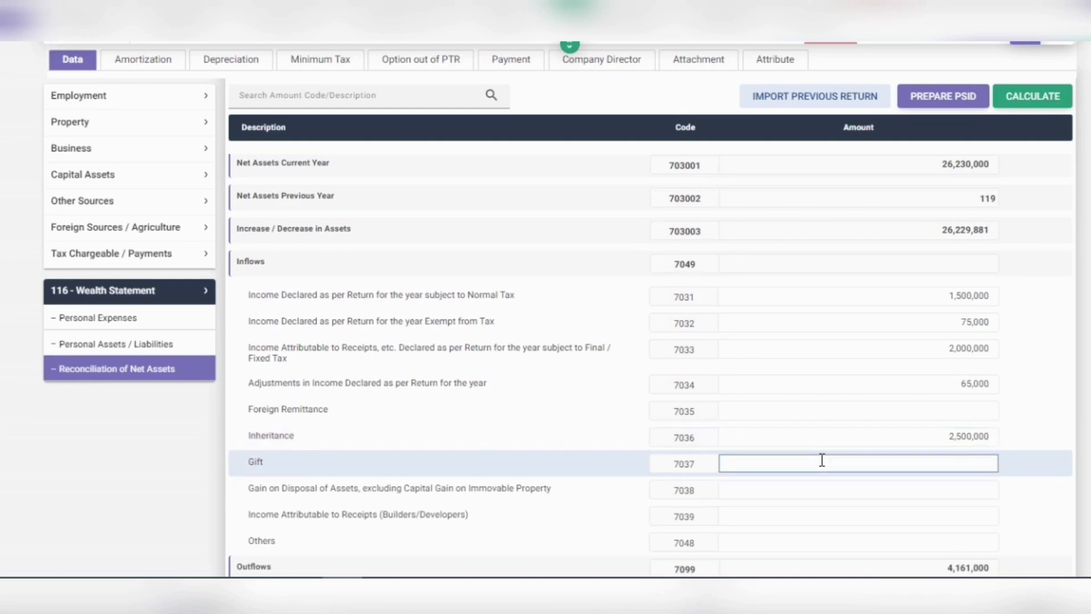
type("5000000")
left_click(830, 492)
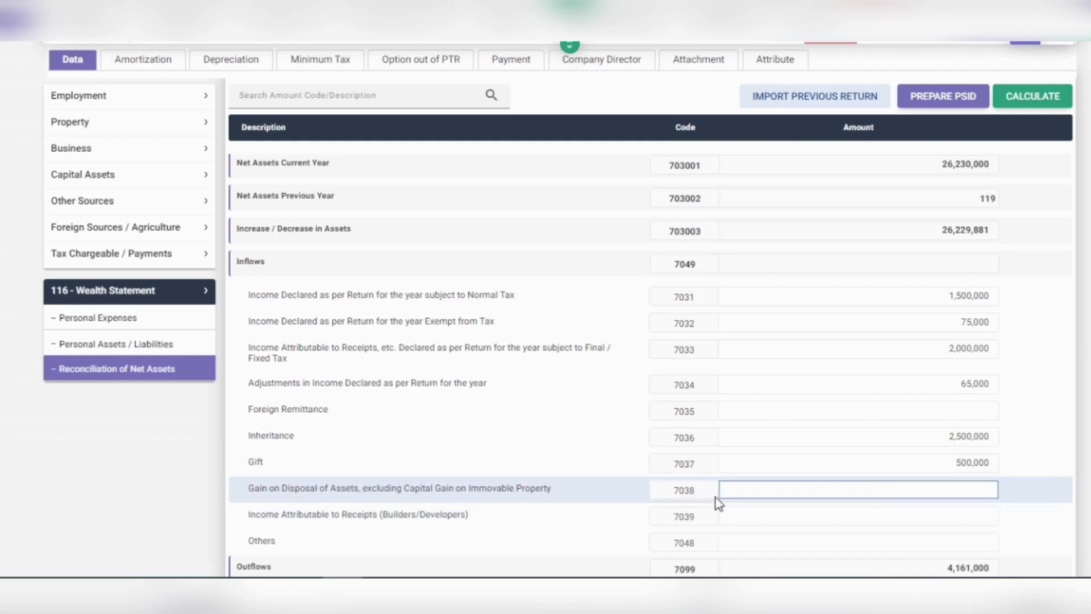
type("3600000")
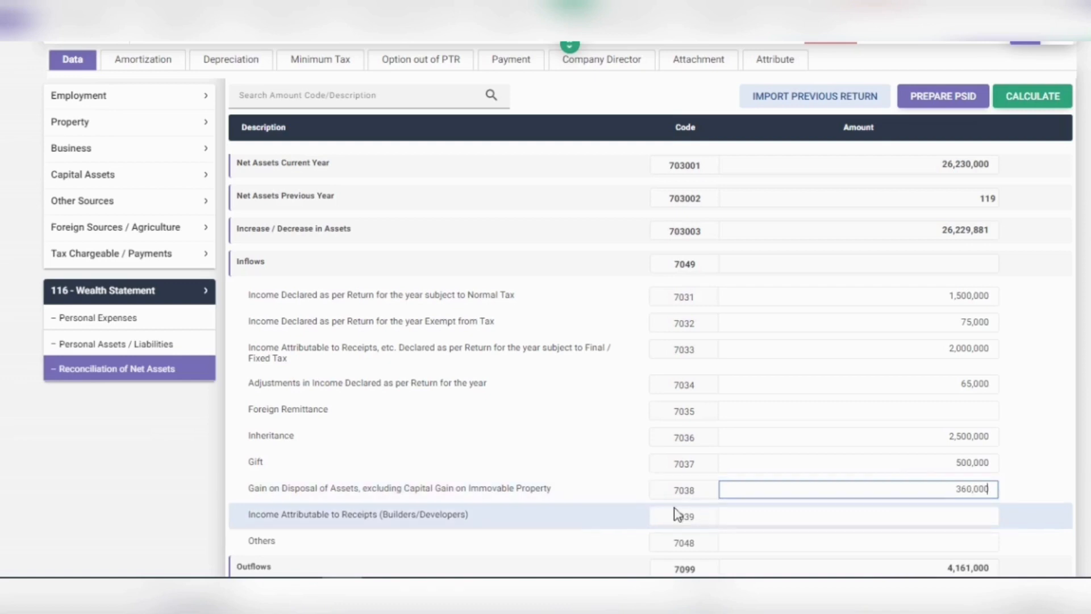
scroll(476, 523, "down", 1)
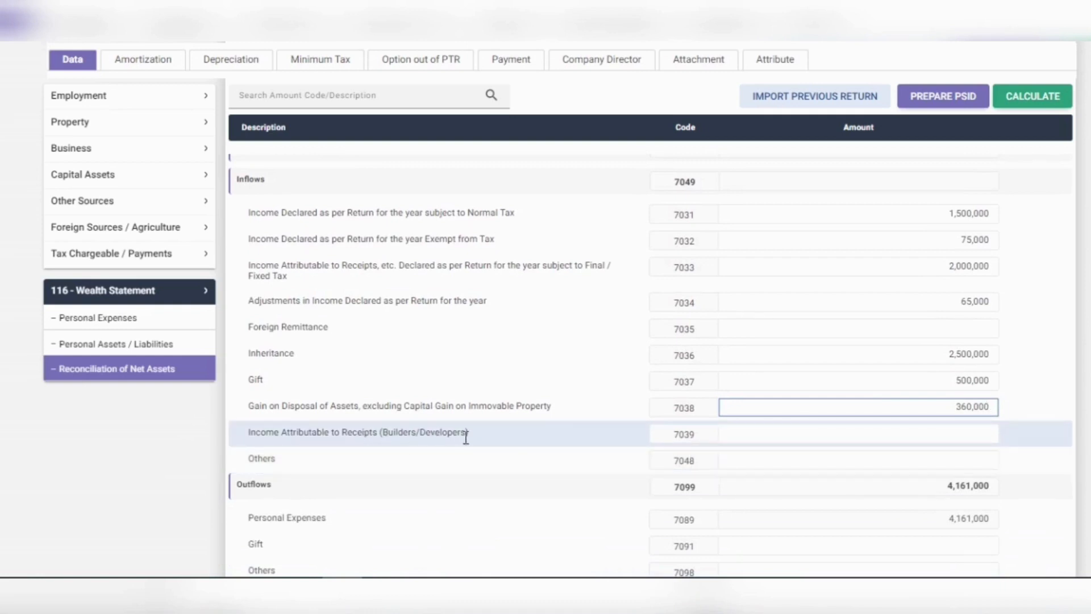
left_click(903, 435)
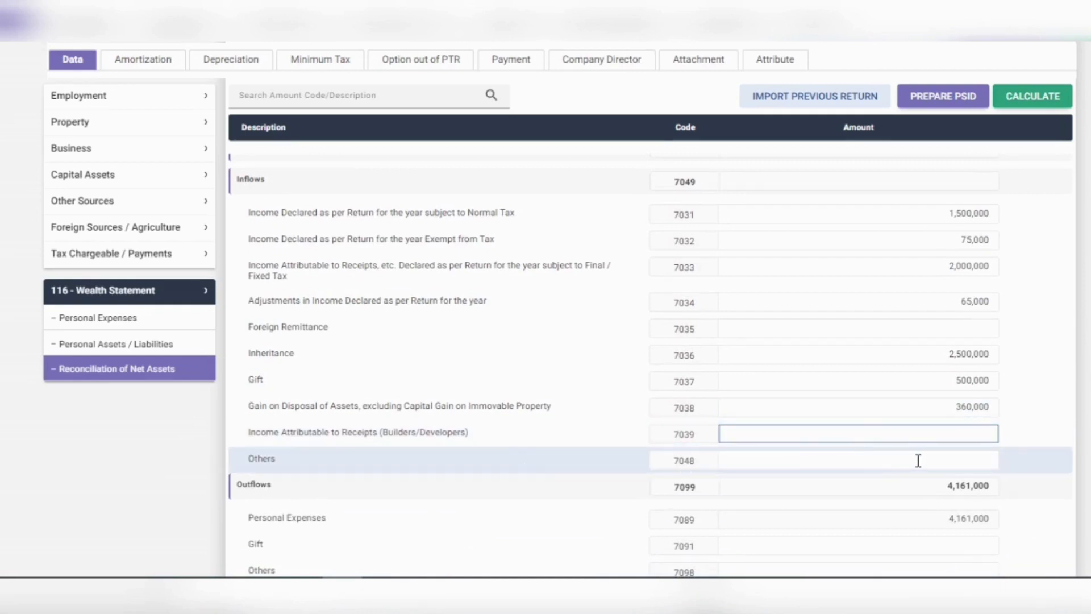
left_click(1025, 107)
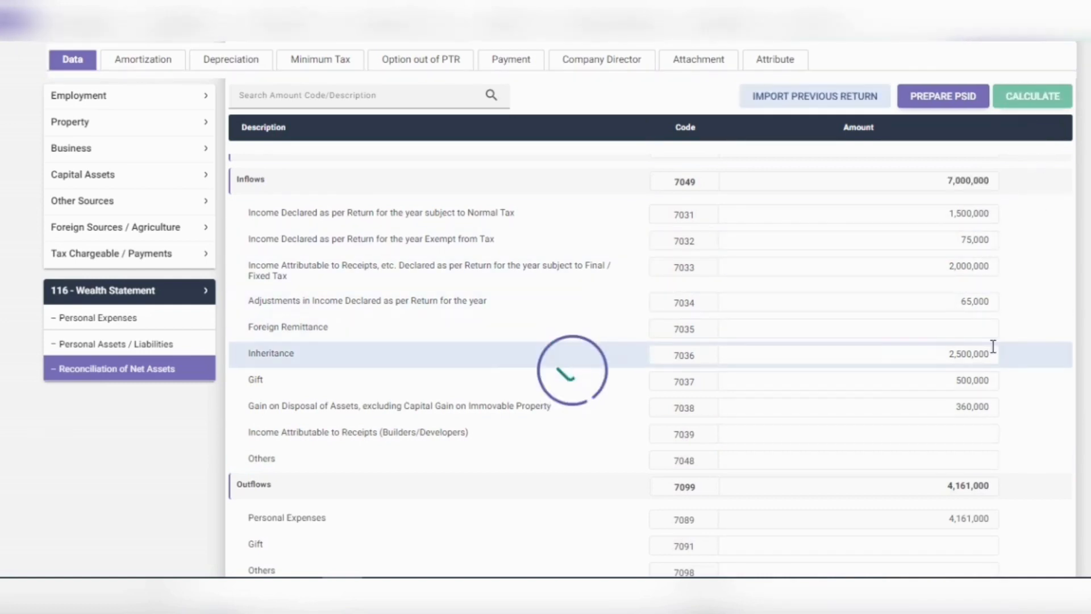
Step: Add the Foreign Remittance (7035) inflow and recalculate, leaving 3,390,881 unreconciled
scroll(992, 349, "down", 3)
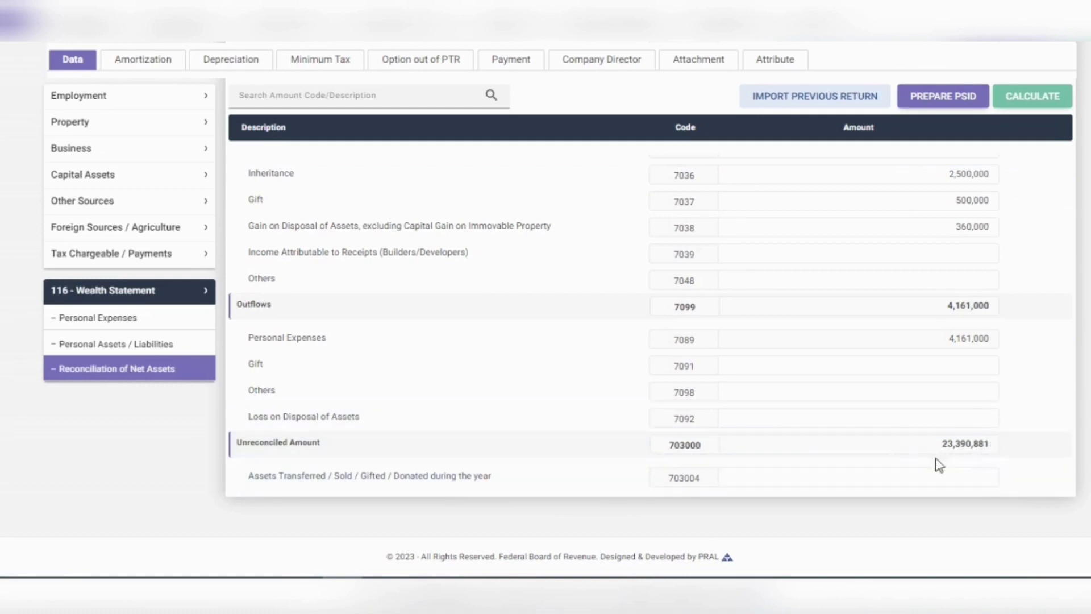
scroll(903, 438, "up", 2)
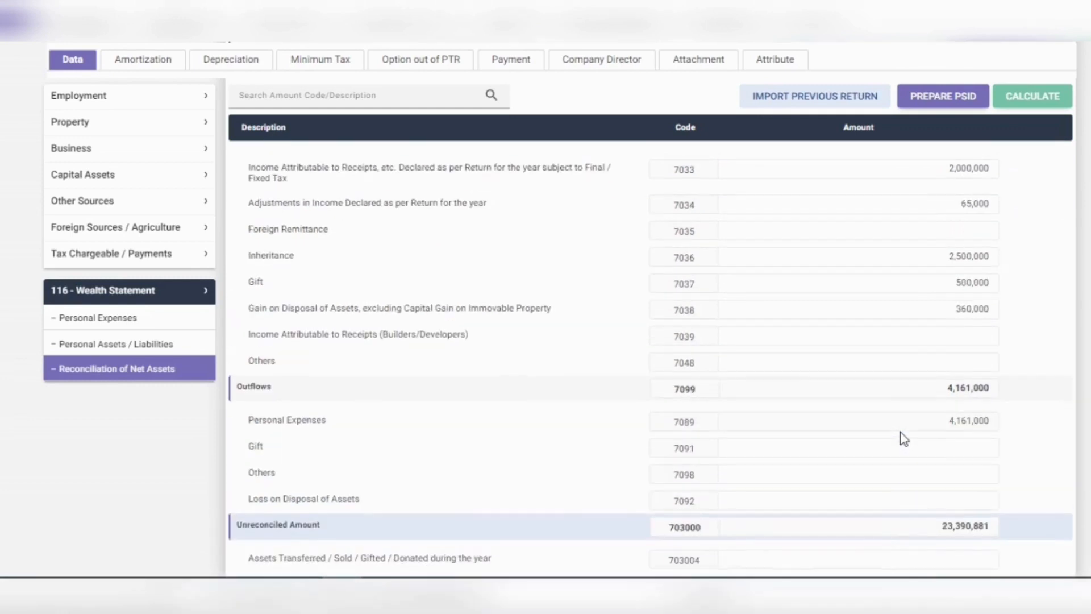
scroll(902, 438, "up", 2)
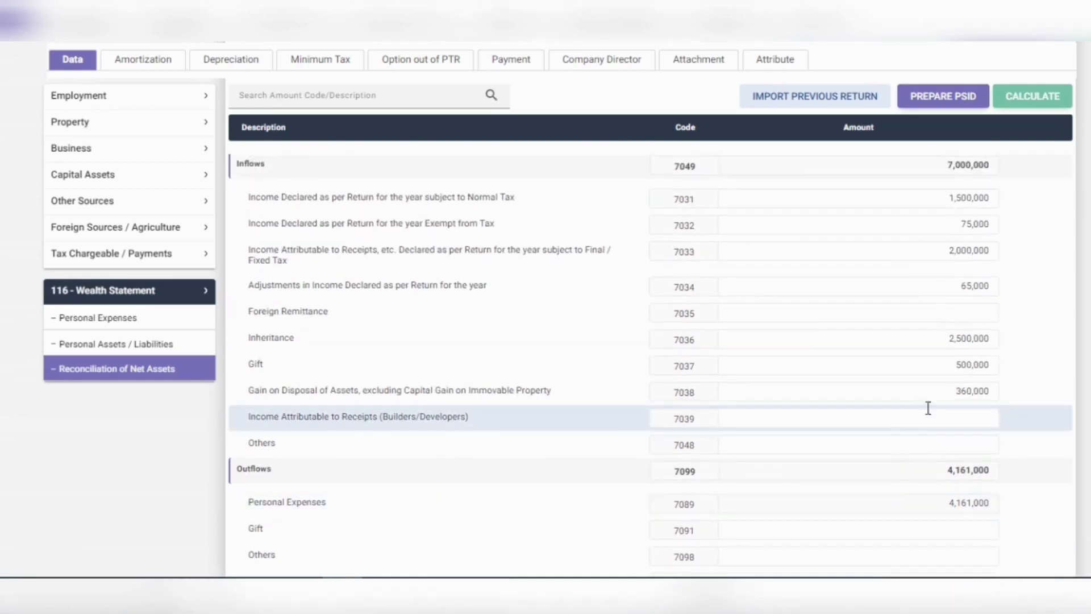
left_click(953, 314)
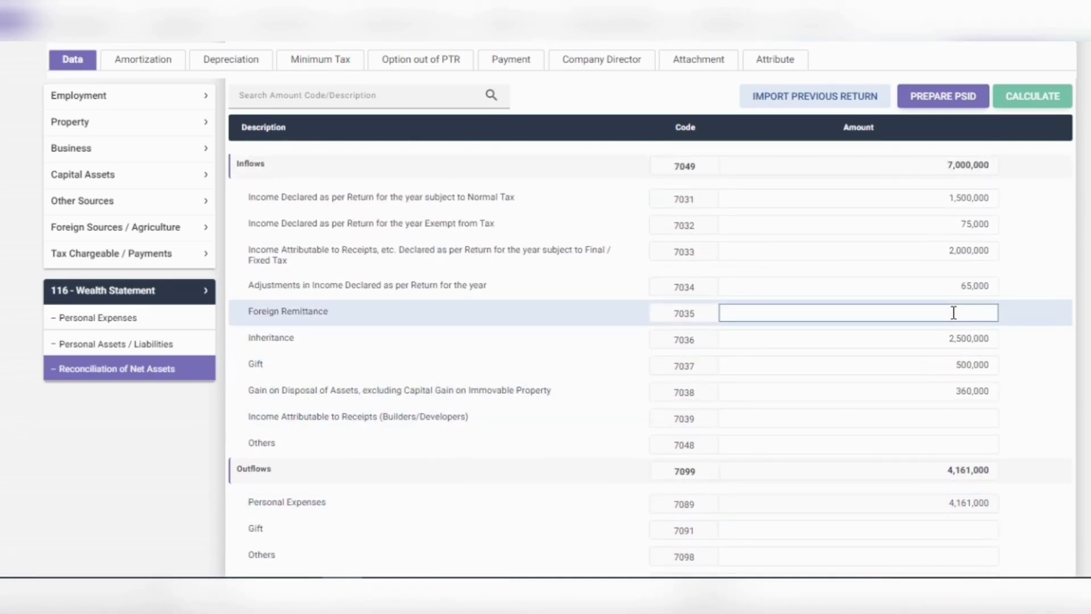
type("3000000")
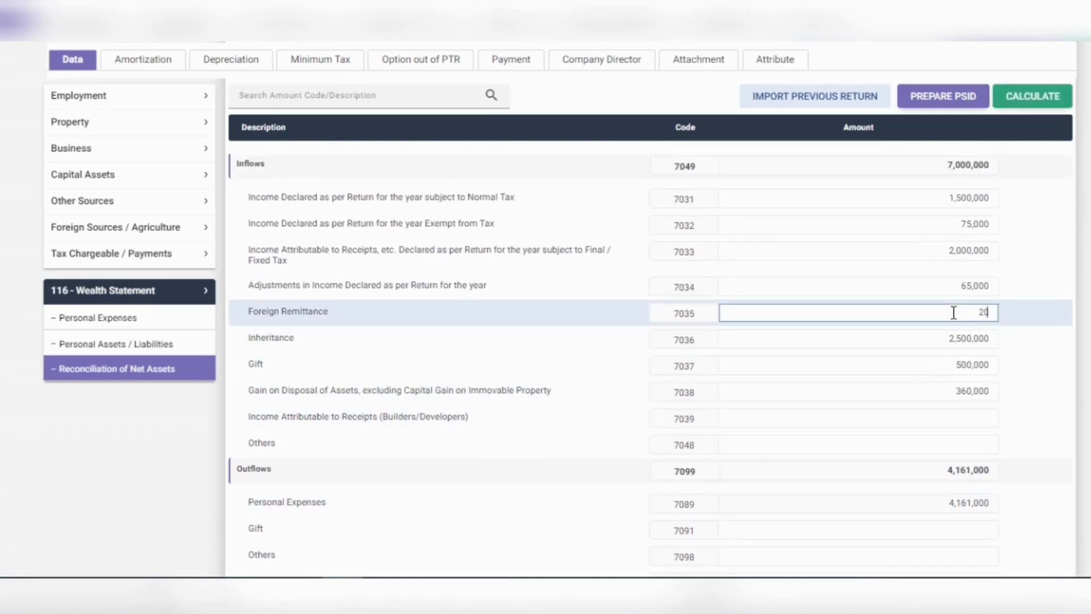
type("0")
left_click(1023, 103)
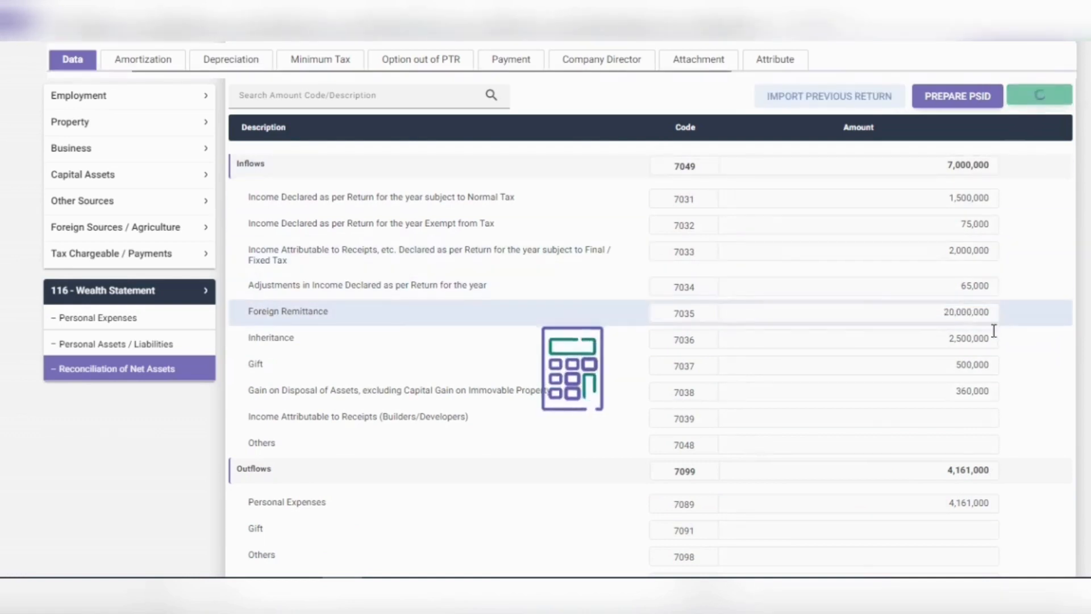
scroll(996, 339, "down", 2)
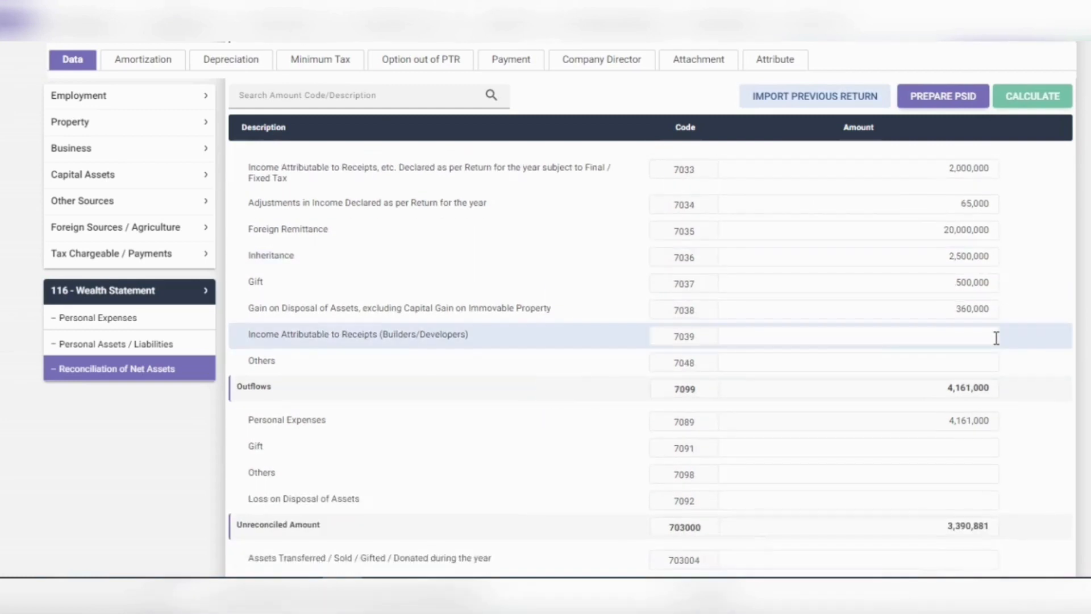
Step: Record a 600,000 Gift outflow (7091) and recalculate the totals
scroll(996, 338, "down", 2)
scroll(996, 341, "up", 2)
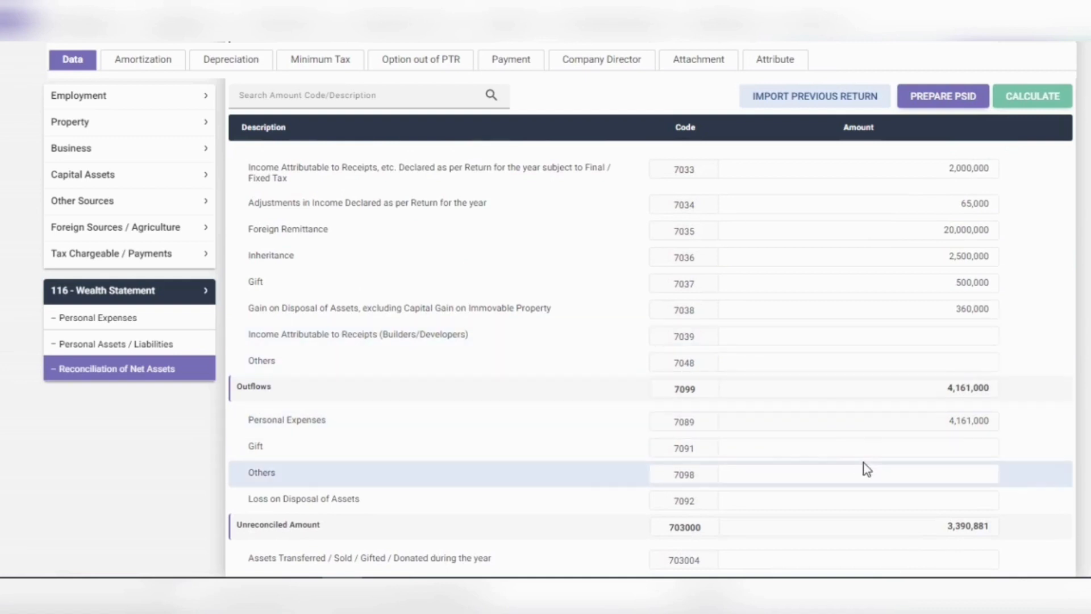
left_click(848, 448)
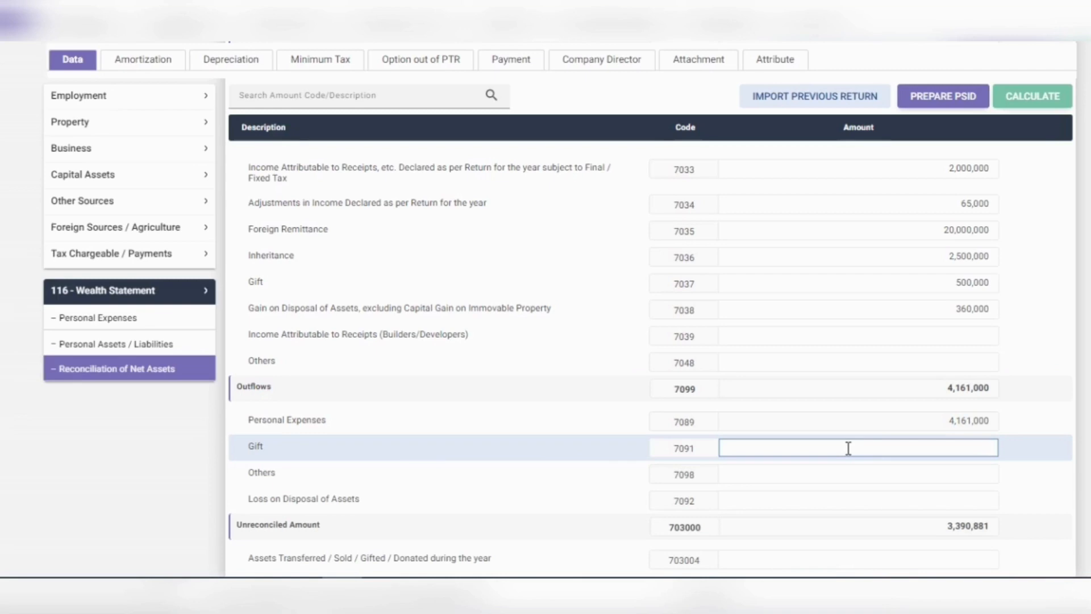
type("6000000")
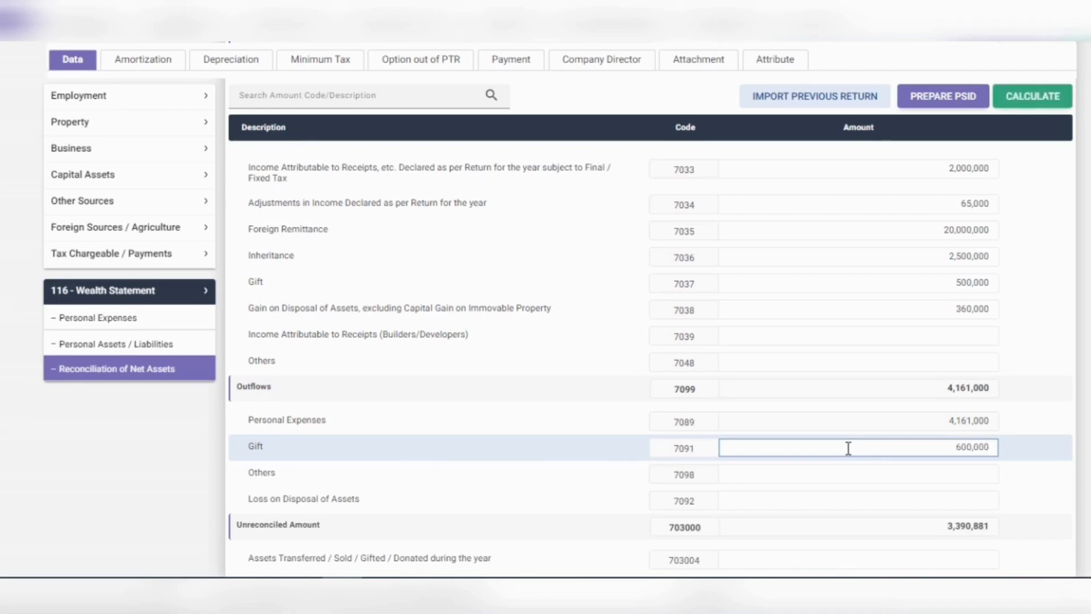
left_click(1023, 105)
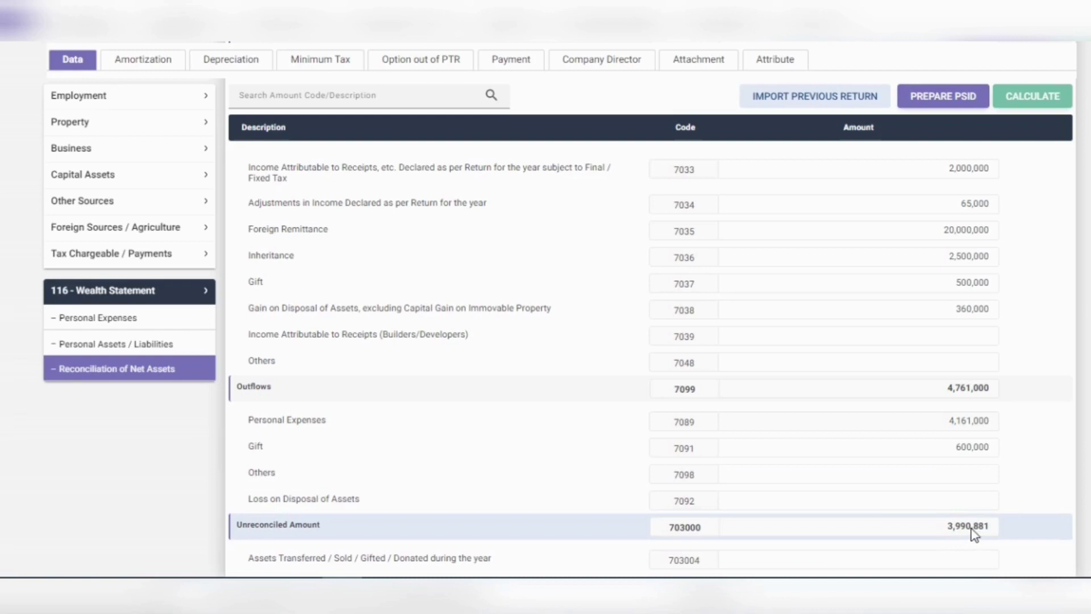
Step: Add the loss on disposal and 50,000 Others outflow (7098), recalculating outflows to 4,907,000
left_click(963, 499)
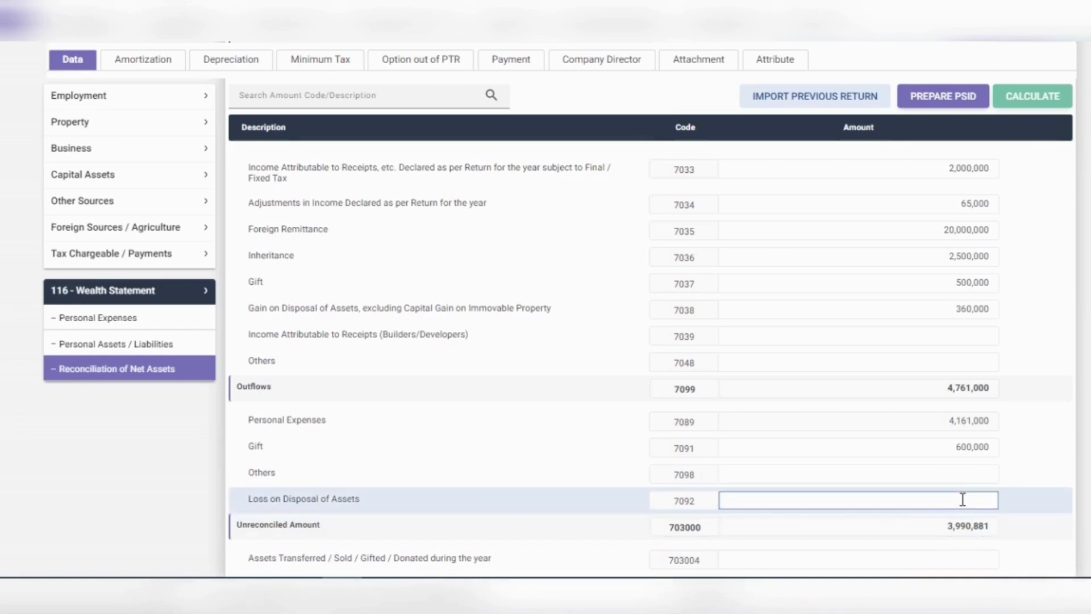
type("56000")
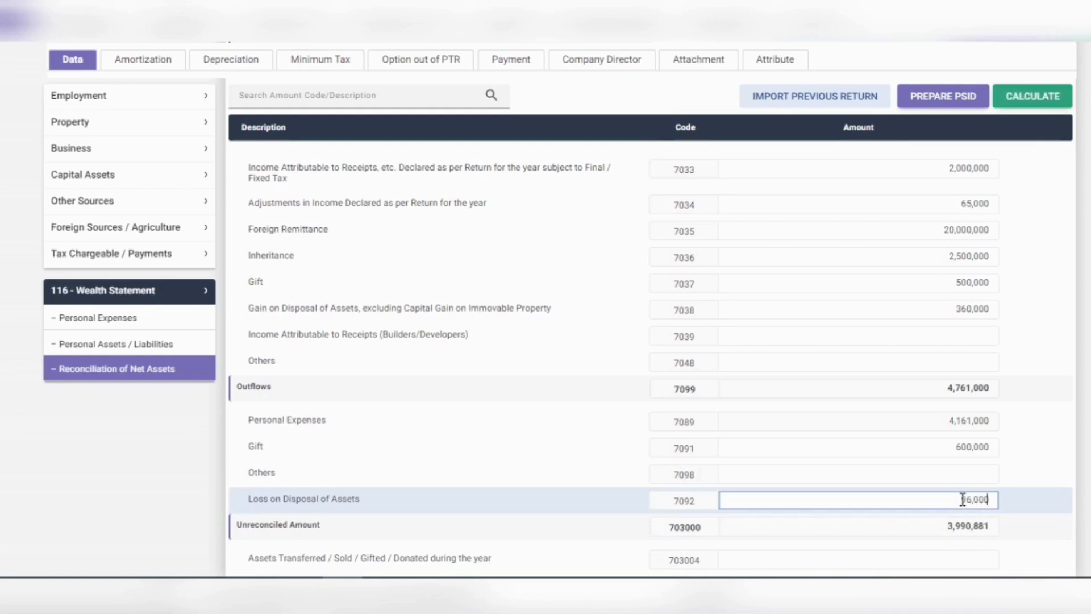
left_click(1042, 97)
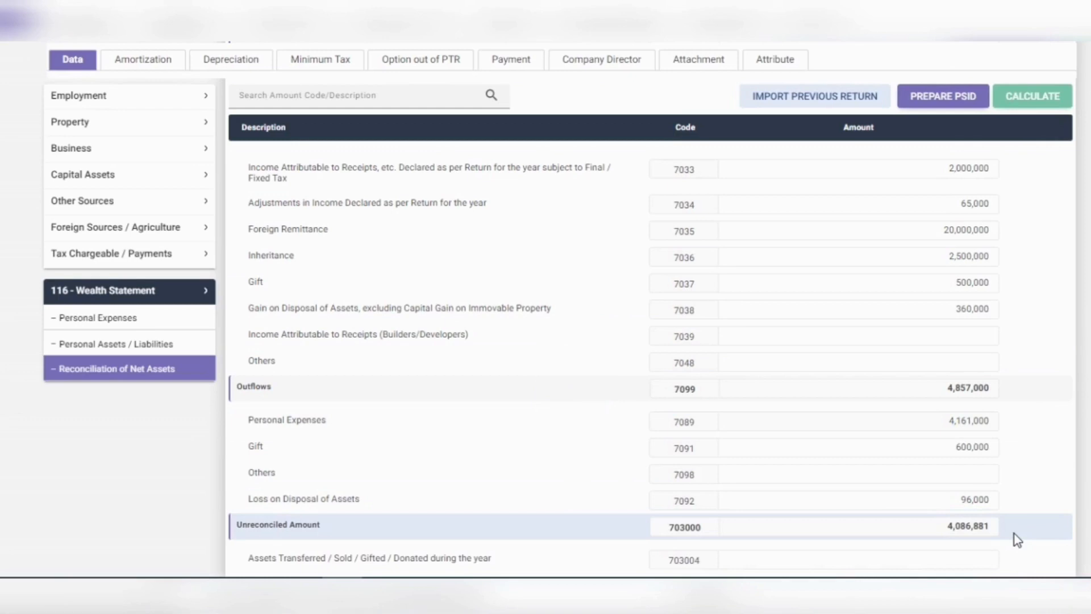
left_click(969, 480)
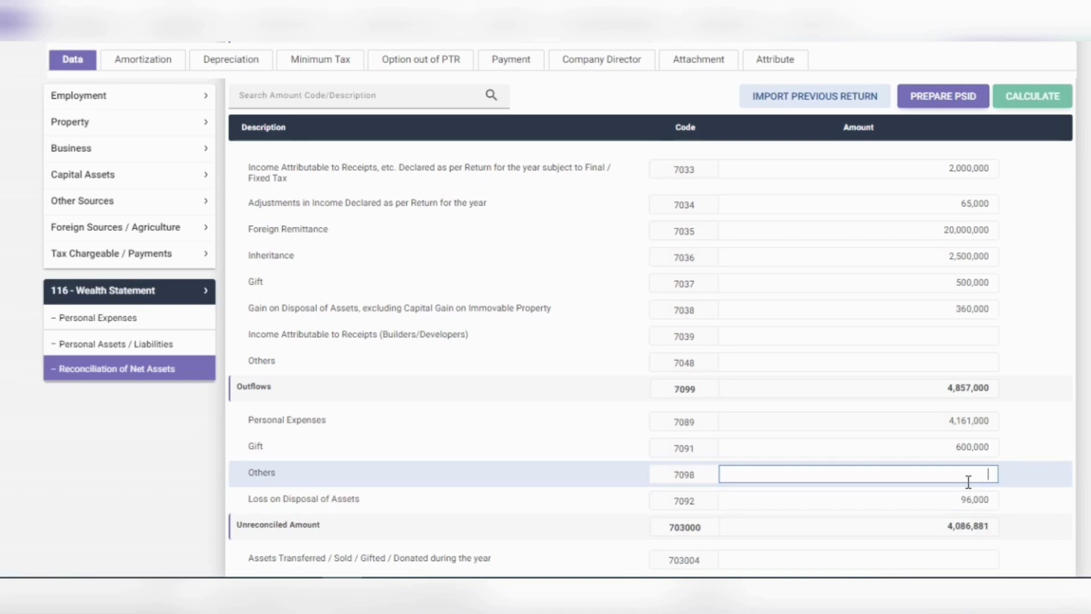
type("500000")
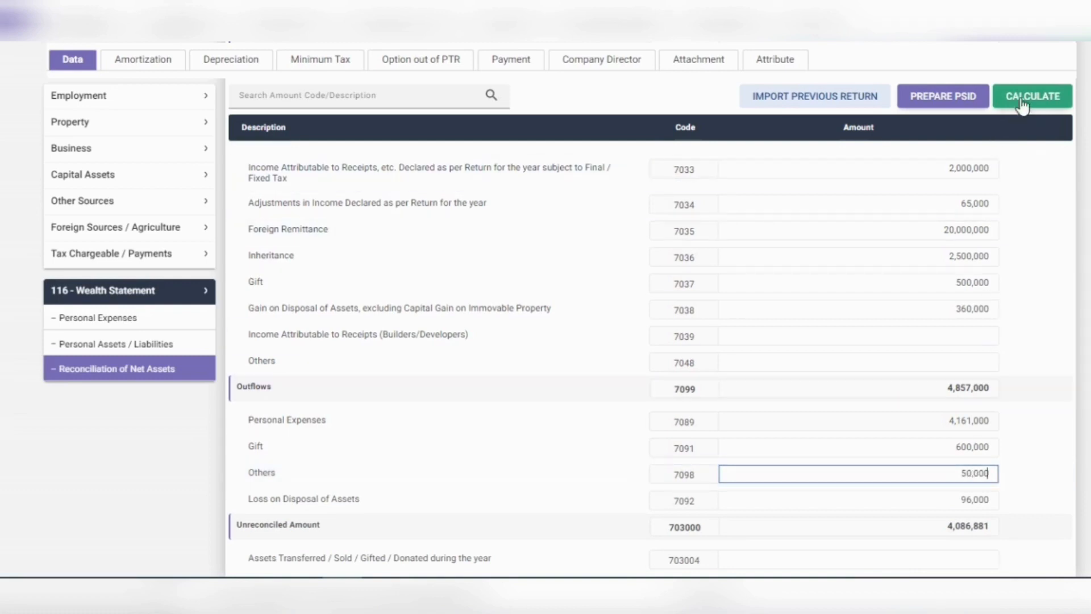
left_click(1025, 102)
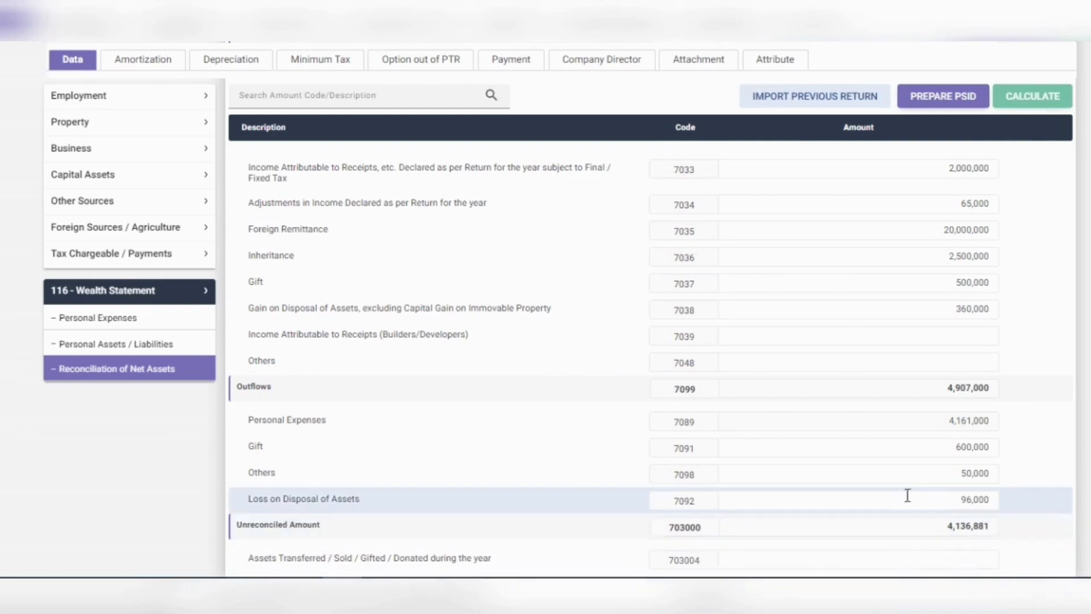
scroll(903, 495, "down", 2)
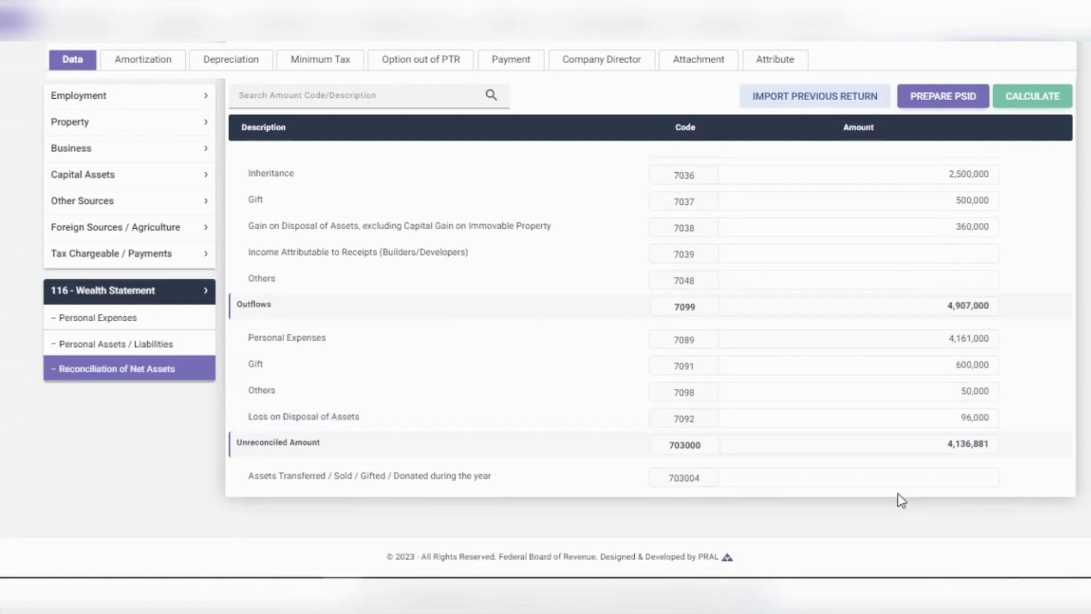
Step: Set builder/developer receipts (7039) to 4,000,000 and recalculate
scroll(925, 455, "up", 2)
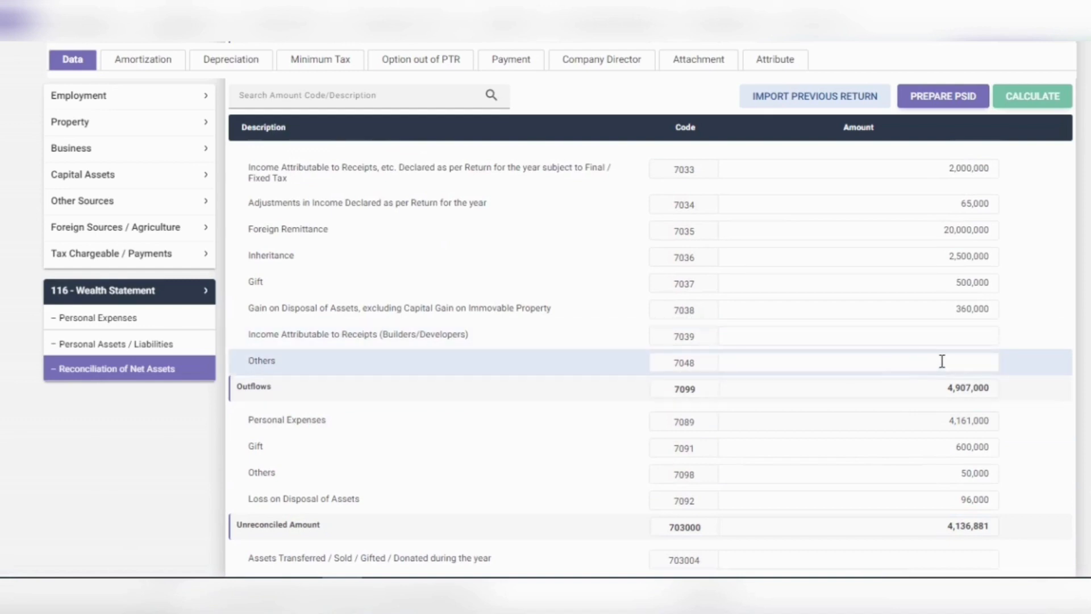
left_click(950, 333)
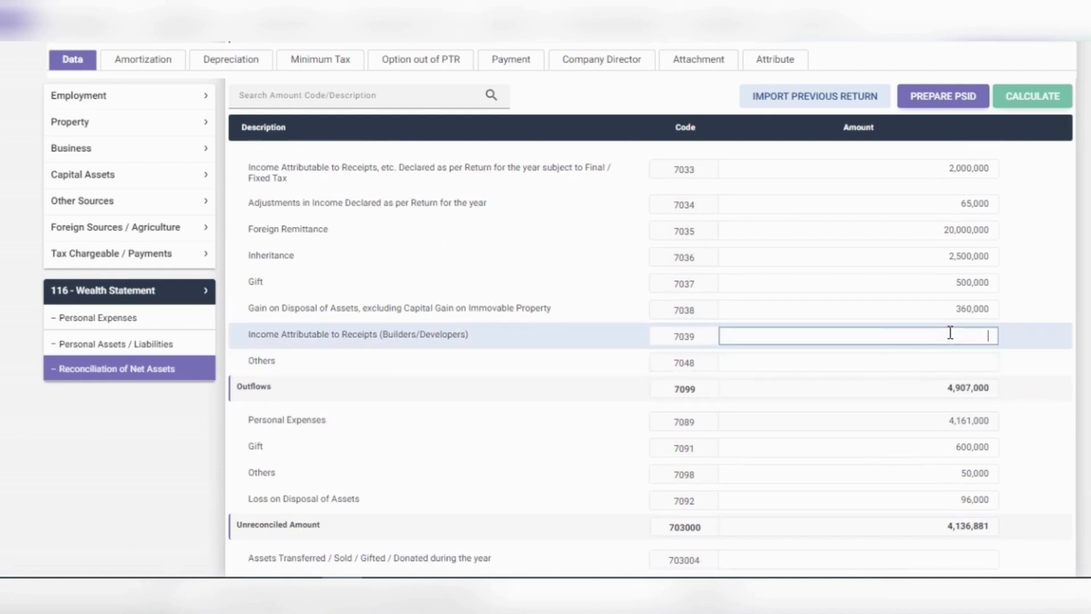
type("4,000,000")
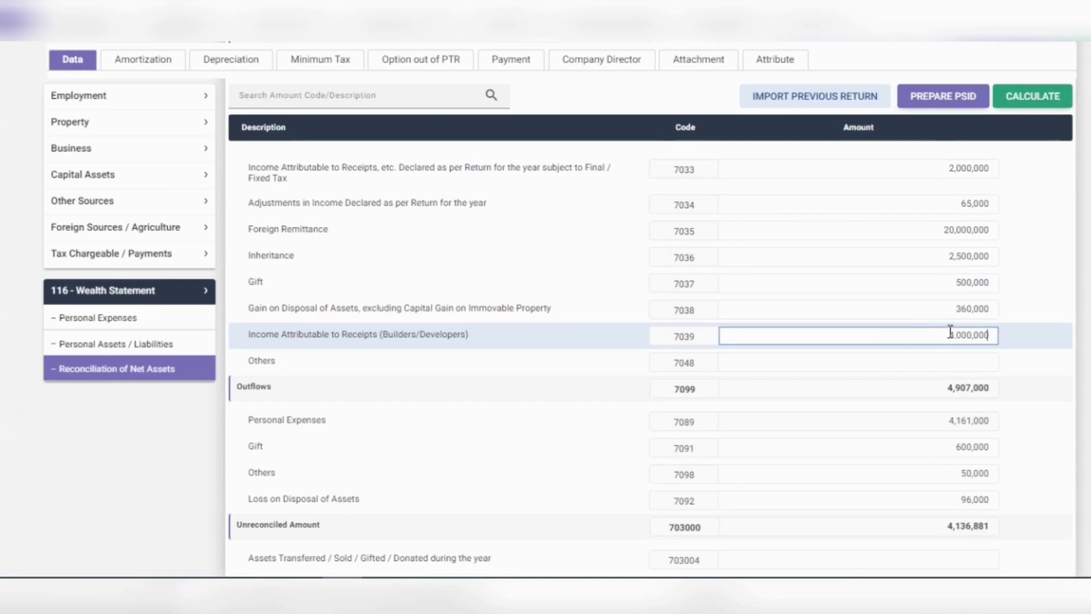
left_click(1028, 93)
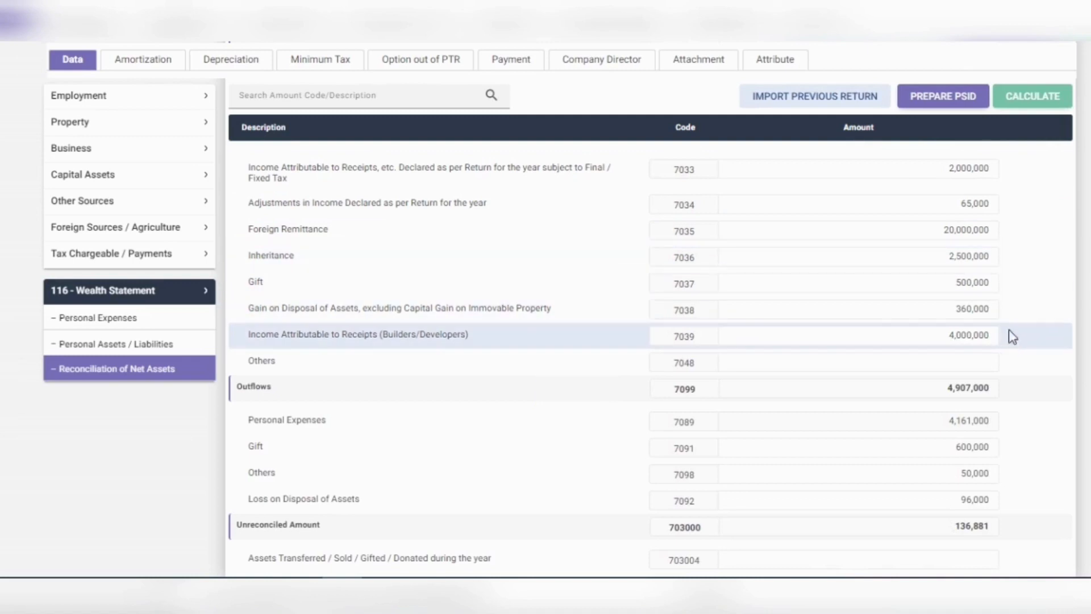
Step: Enter 136,881 as Others inflow (7048) and recalculate, reaching 0 unreconciled
left_click(979, 364)
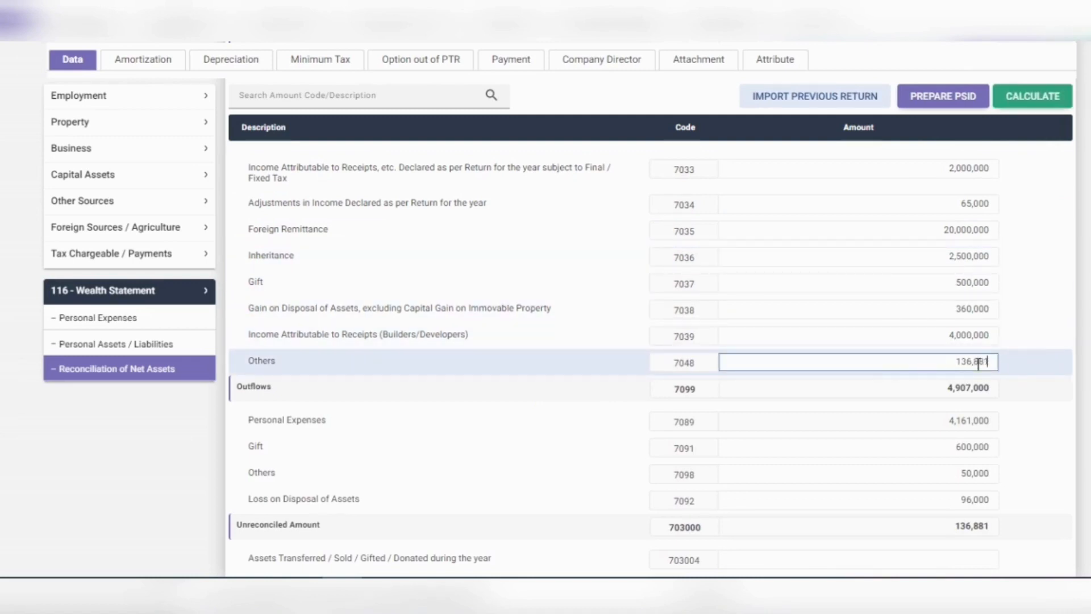
type("136,881")
left_click(1025, 103)
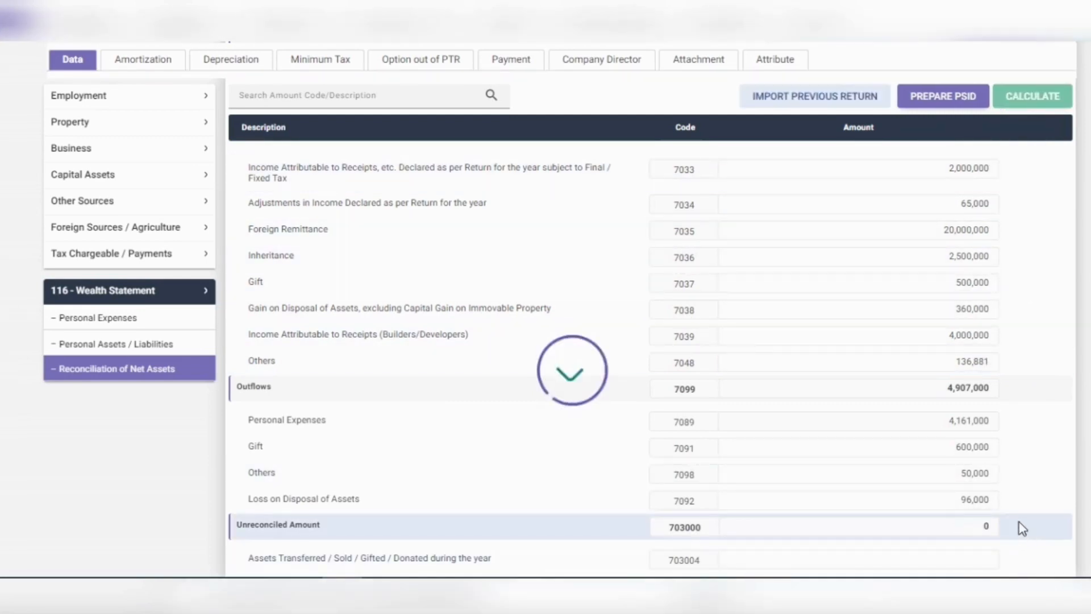
scroll(908, 444, "up", 3)
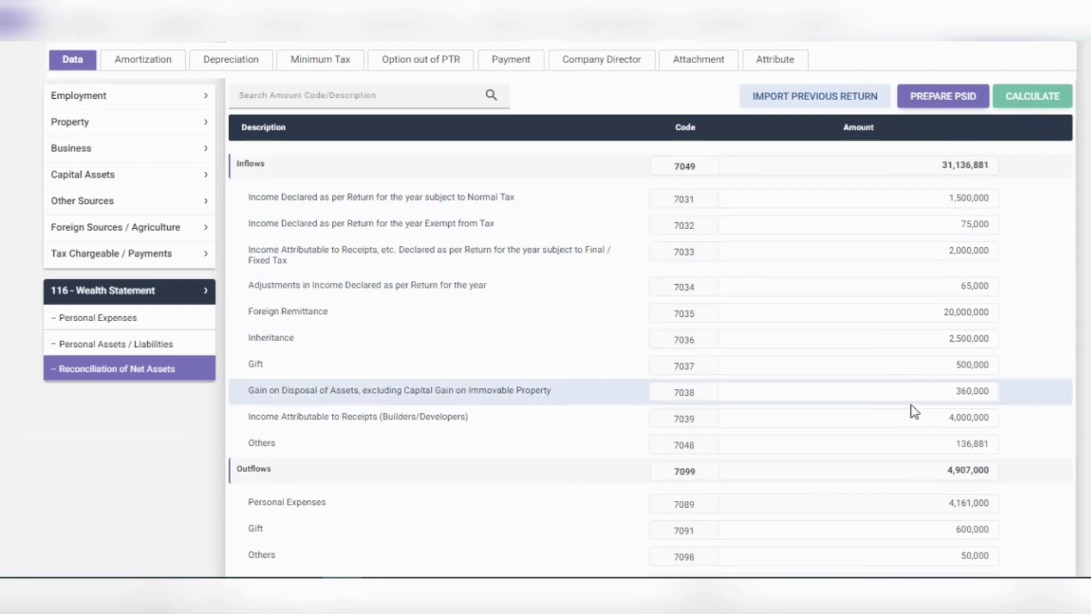
scroll(1020, 437, "down", 3)
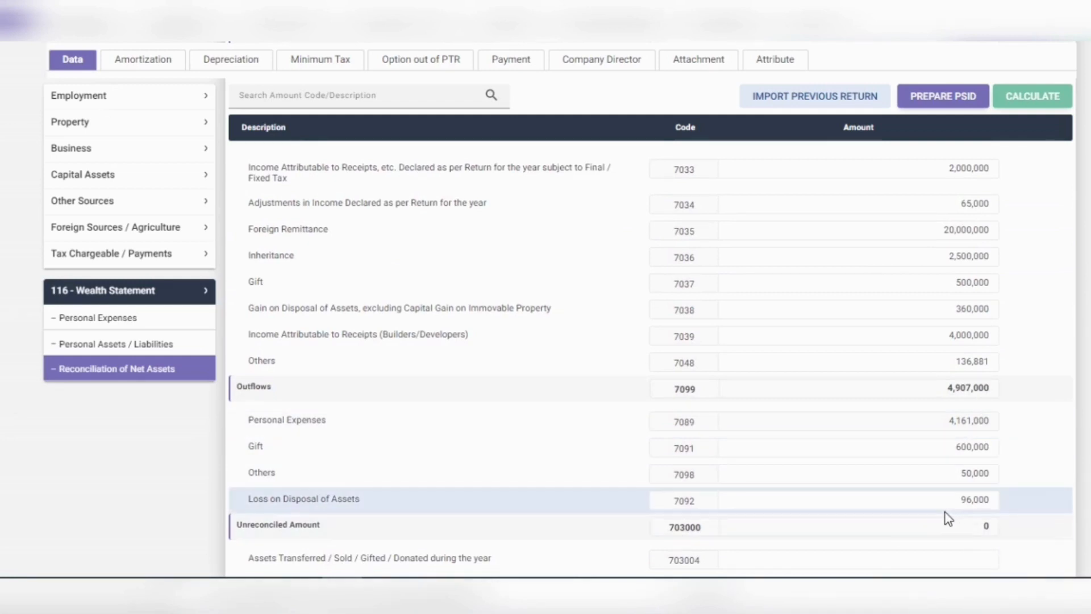
scroll(743, 432, "down", 2)
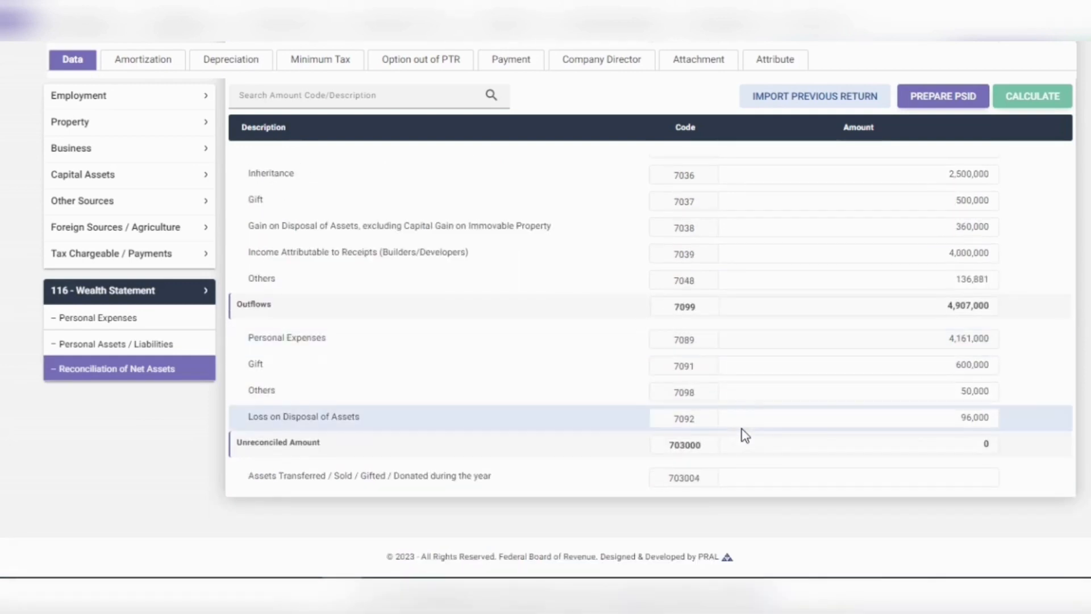
scroll(572, 407, "up", 2)
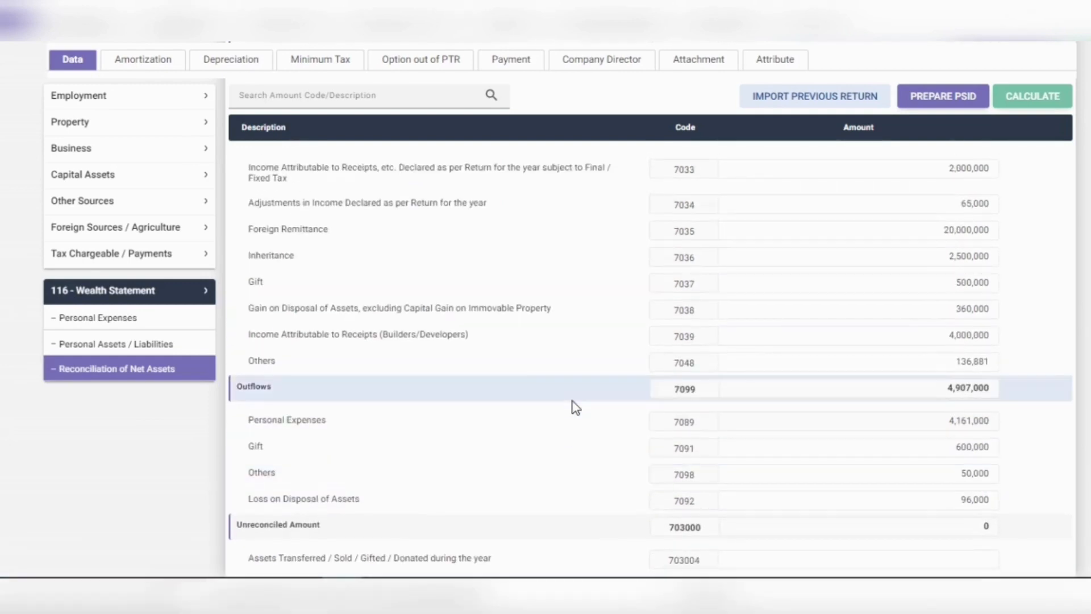
scroll(574, 407, "up", 2)
scroll(575, 407, "up", 2)
scroll(575, 407, "up", 2)
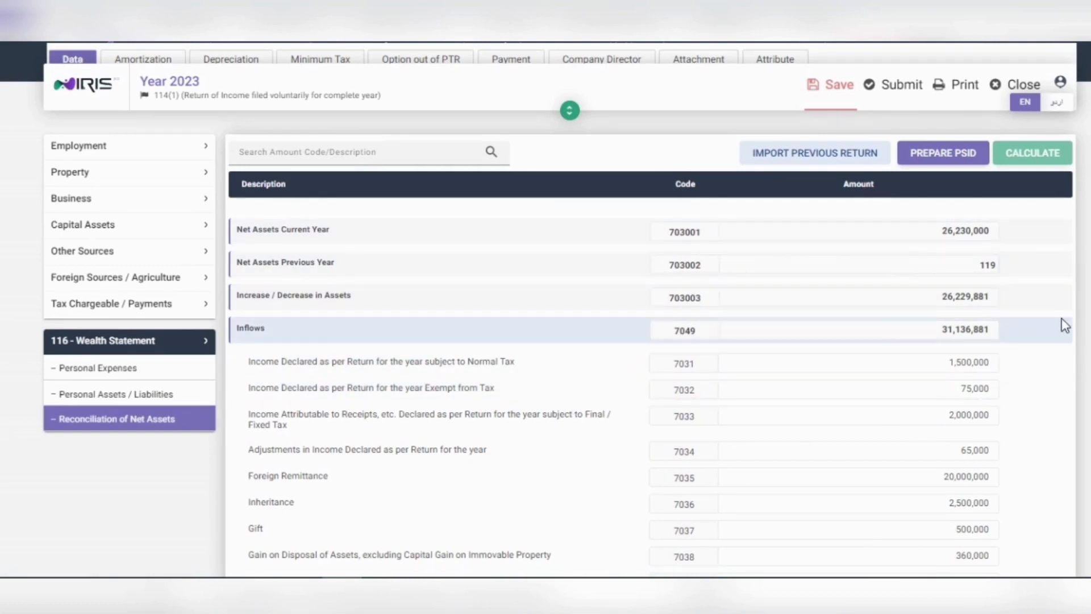
scroll(1061, 387, "down", 3)
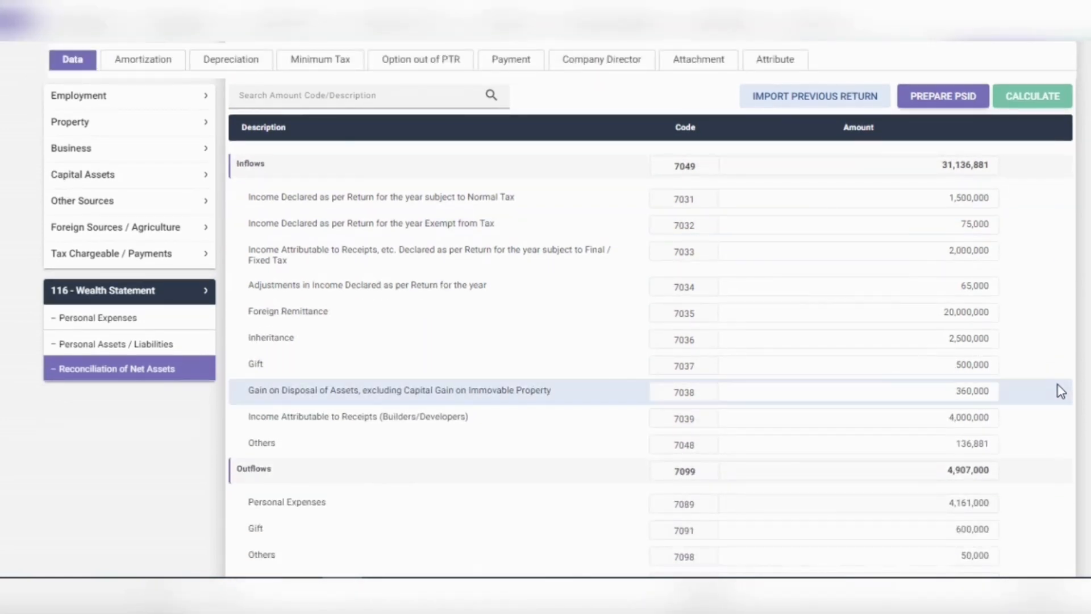
left_click(207, 347)
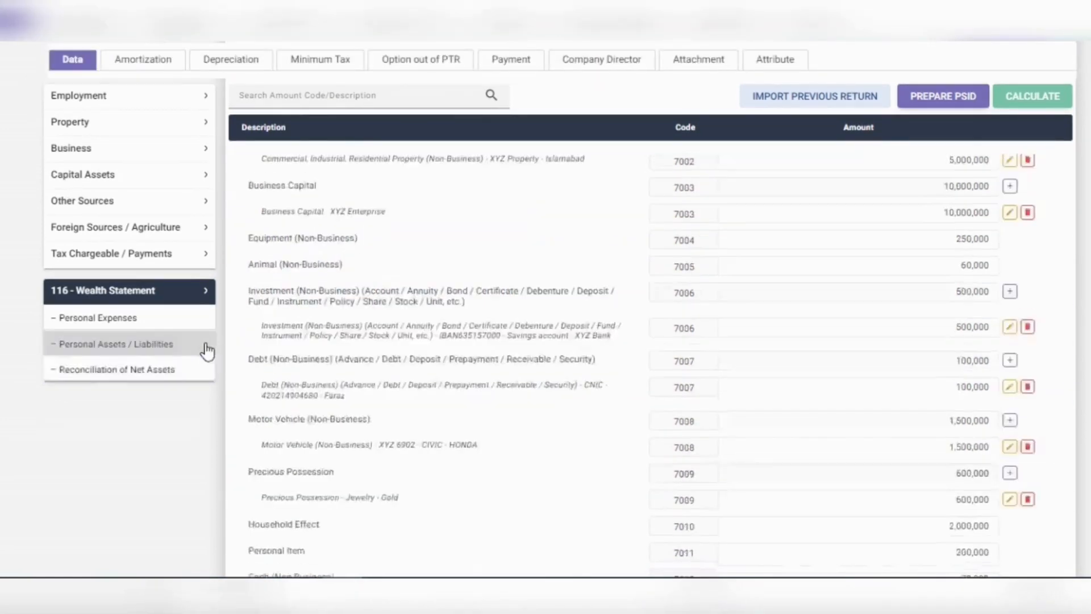
scroll(823, 312, "down", 7)
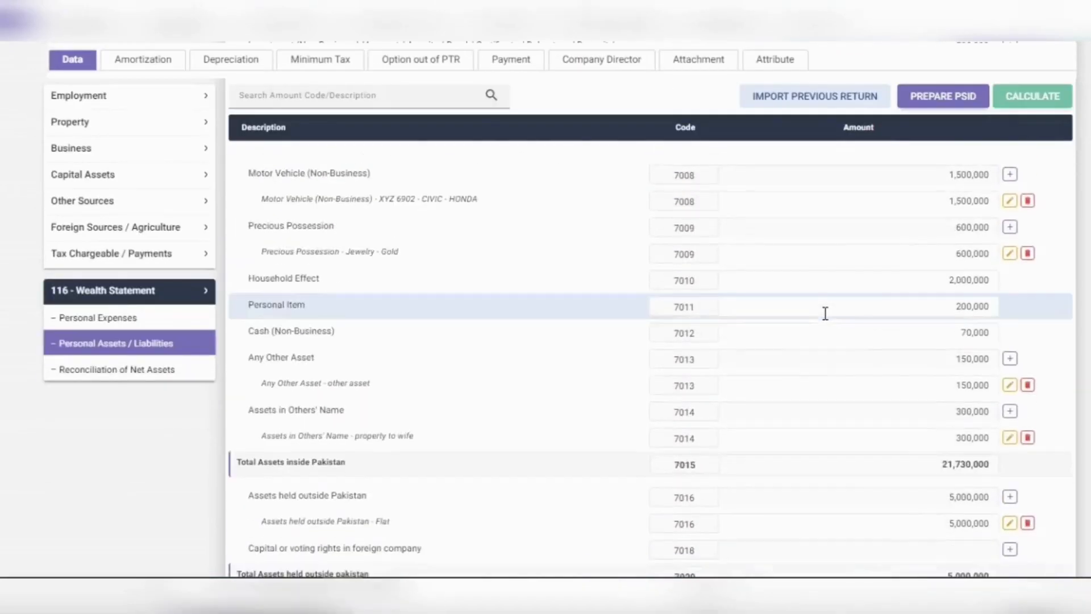
scroll(825, 313, "down", 2)
scroll(825, 319, "down", 5)
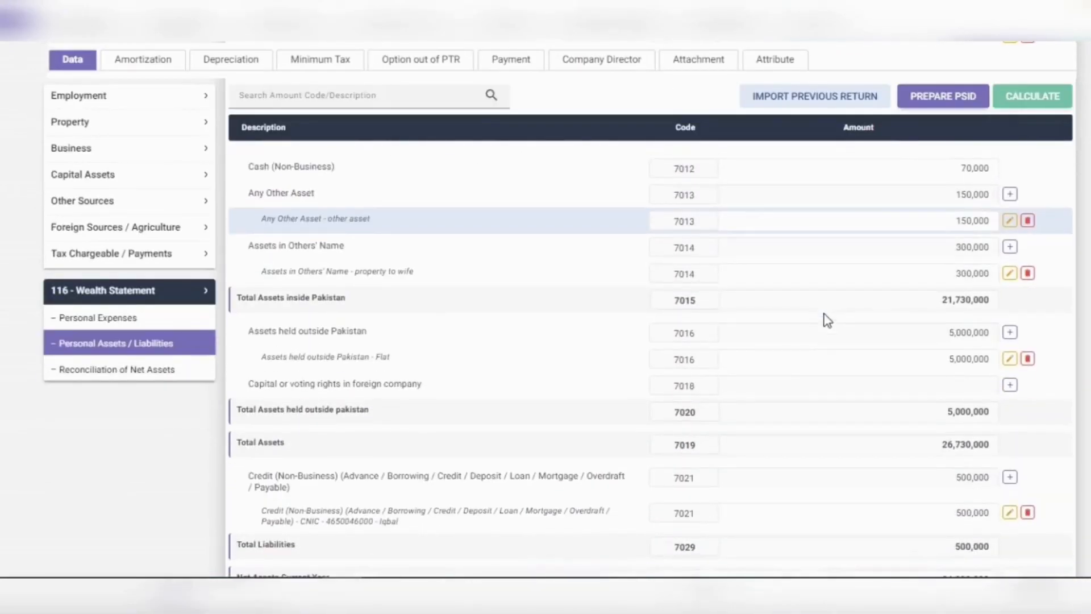
scroll(816, 322, "up", 4)
scroll(816, 321, "up", 3)
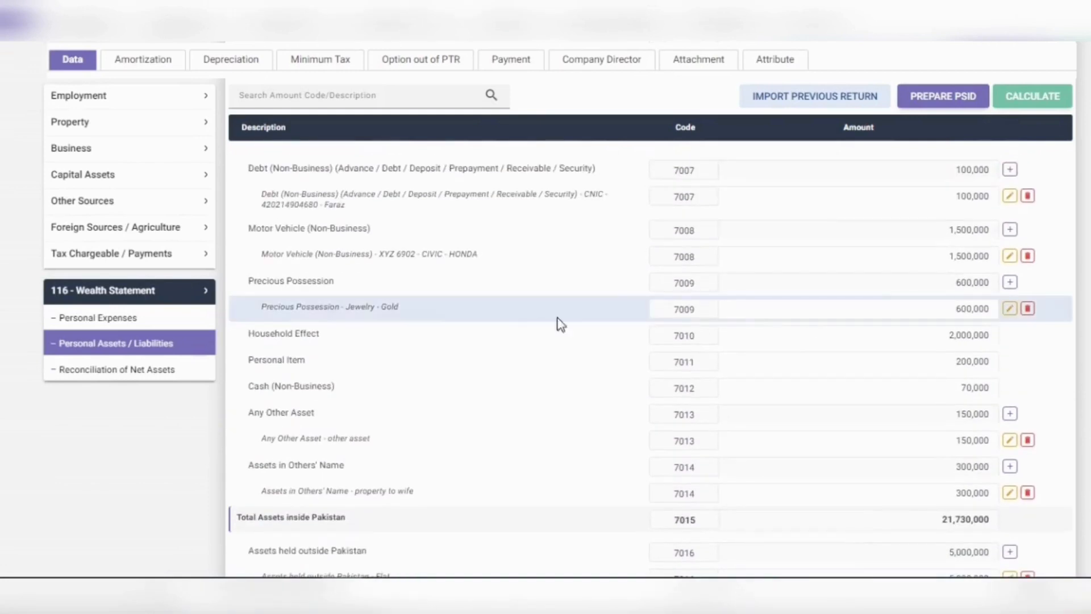
left_click(201, 325)
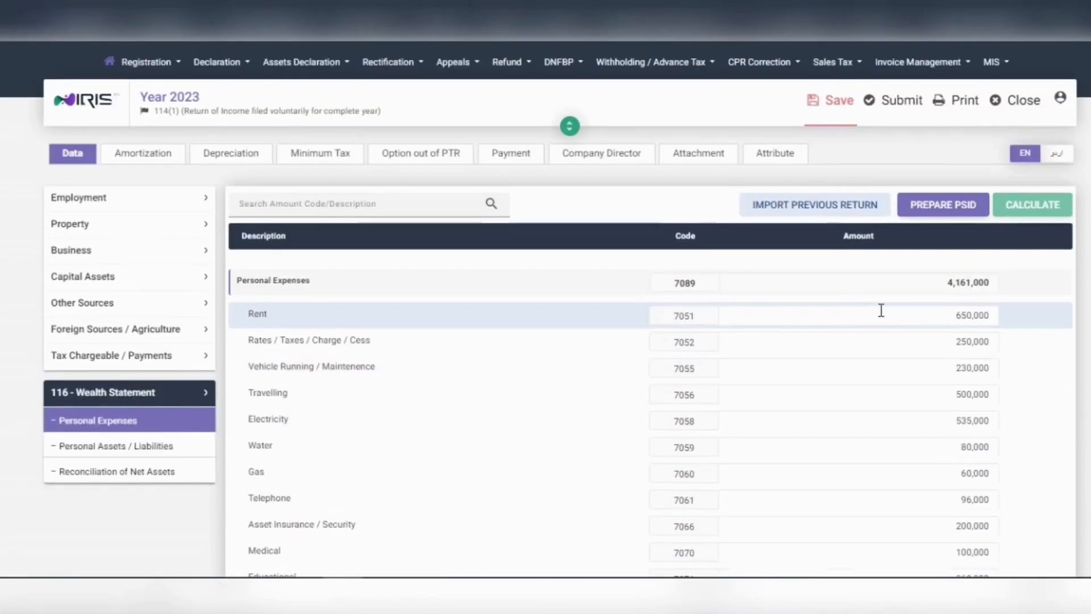
scroll(881, 310, "down", 4)
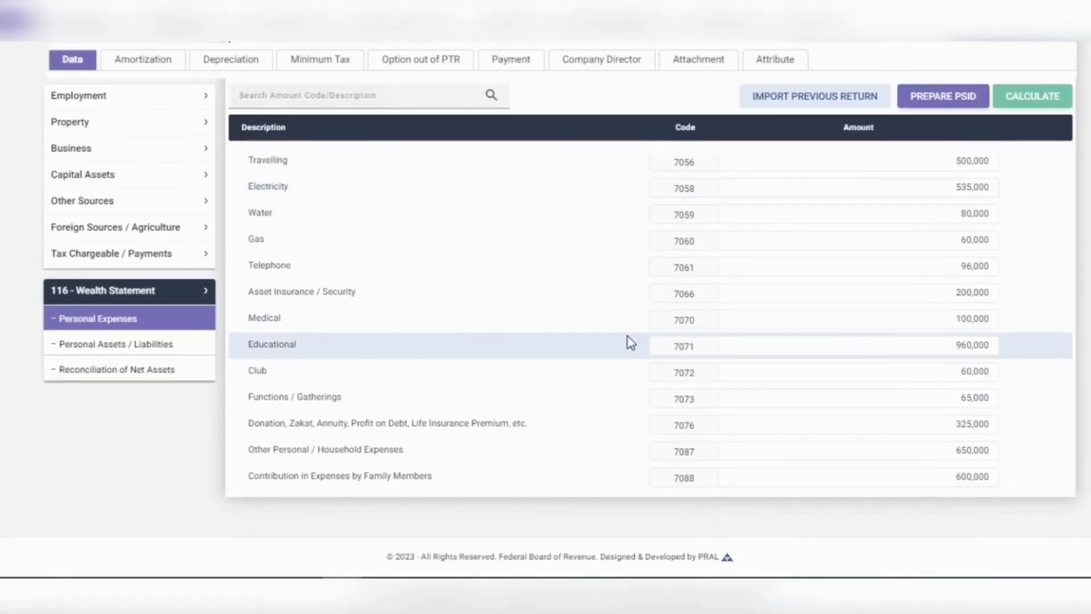
left_click(182, 370)
scroll(869, 378, "down", 5)
scroll(870, 375, "down", 2)
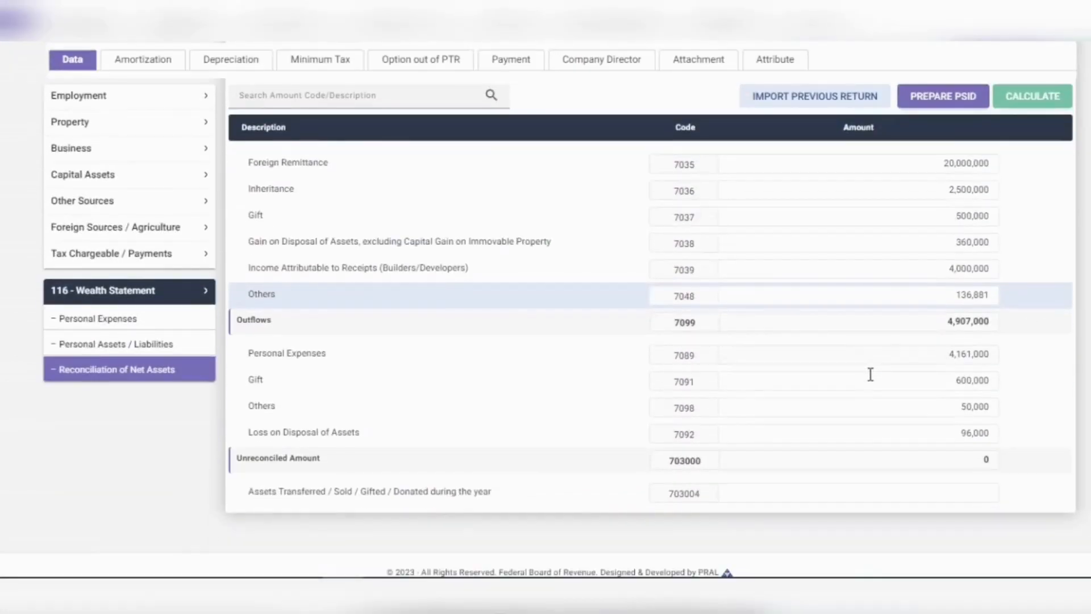
scroll(869, 375, "up", 2)
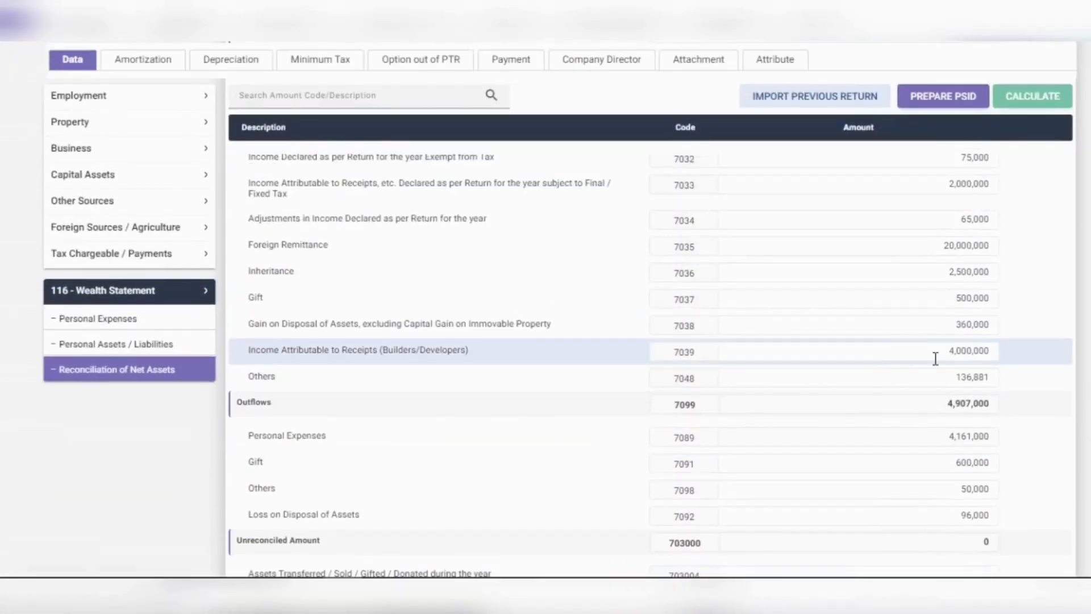